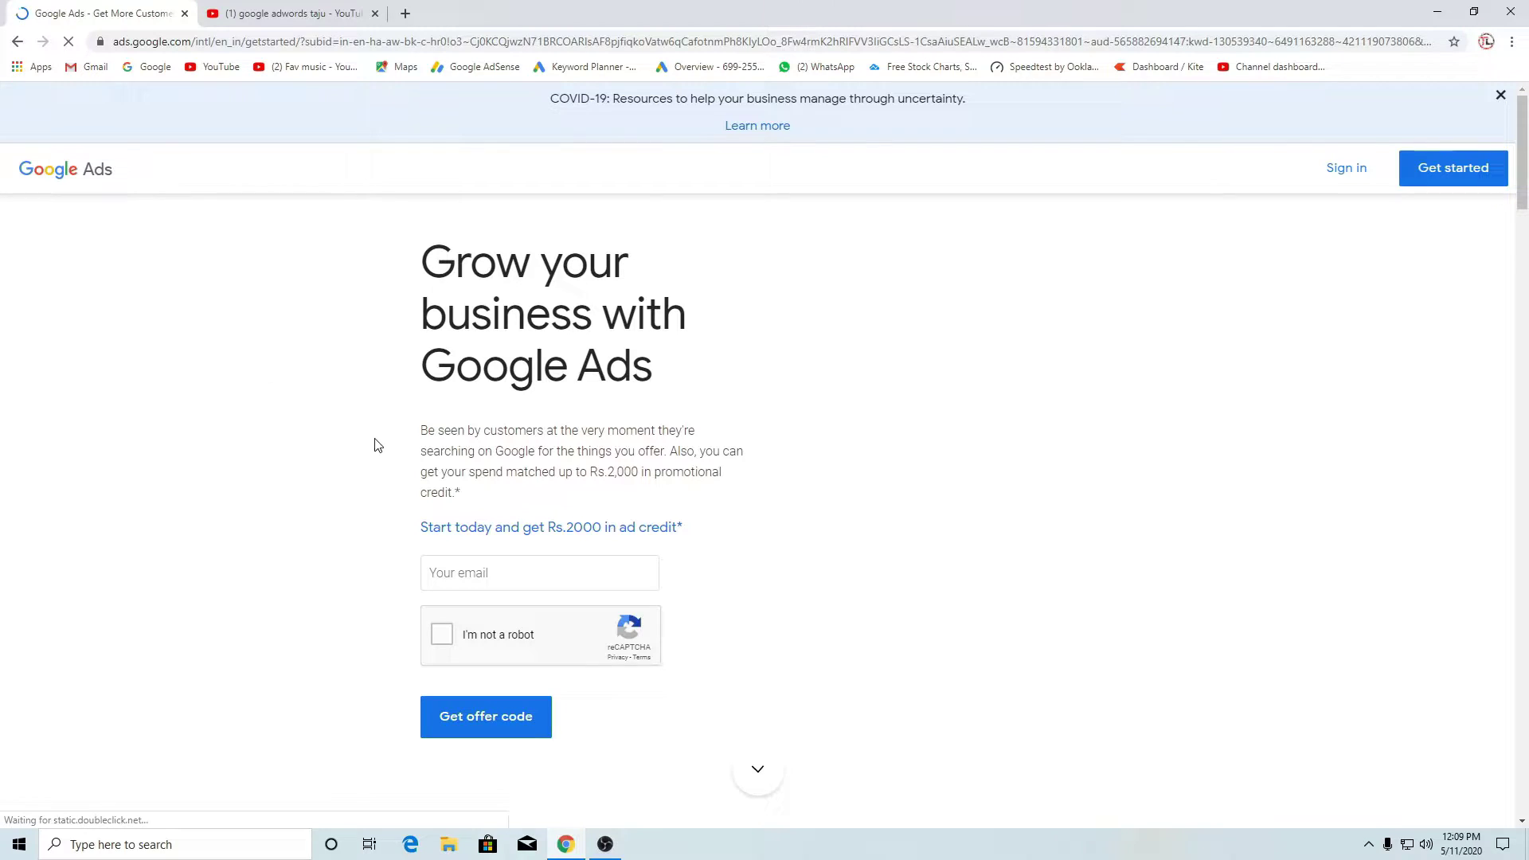
# Sign in to the advertising account from the Google Ads landing page
pyautogui.click(485, 571)
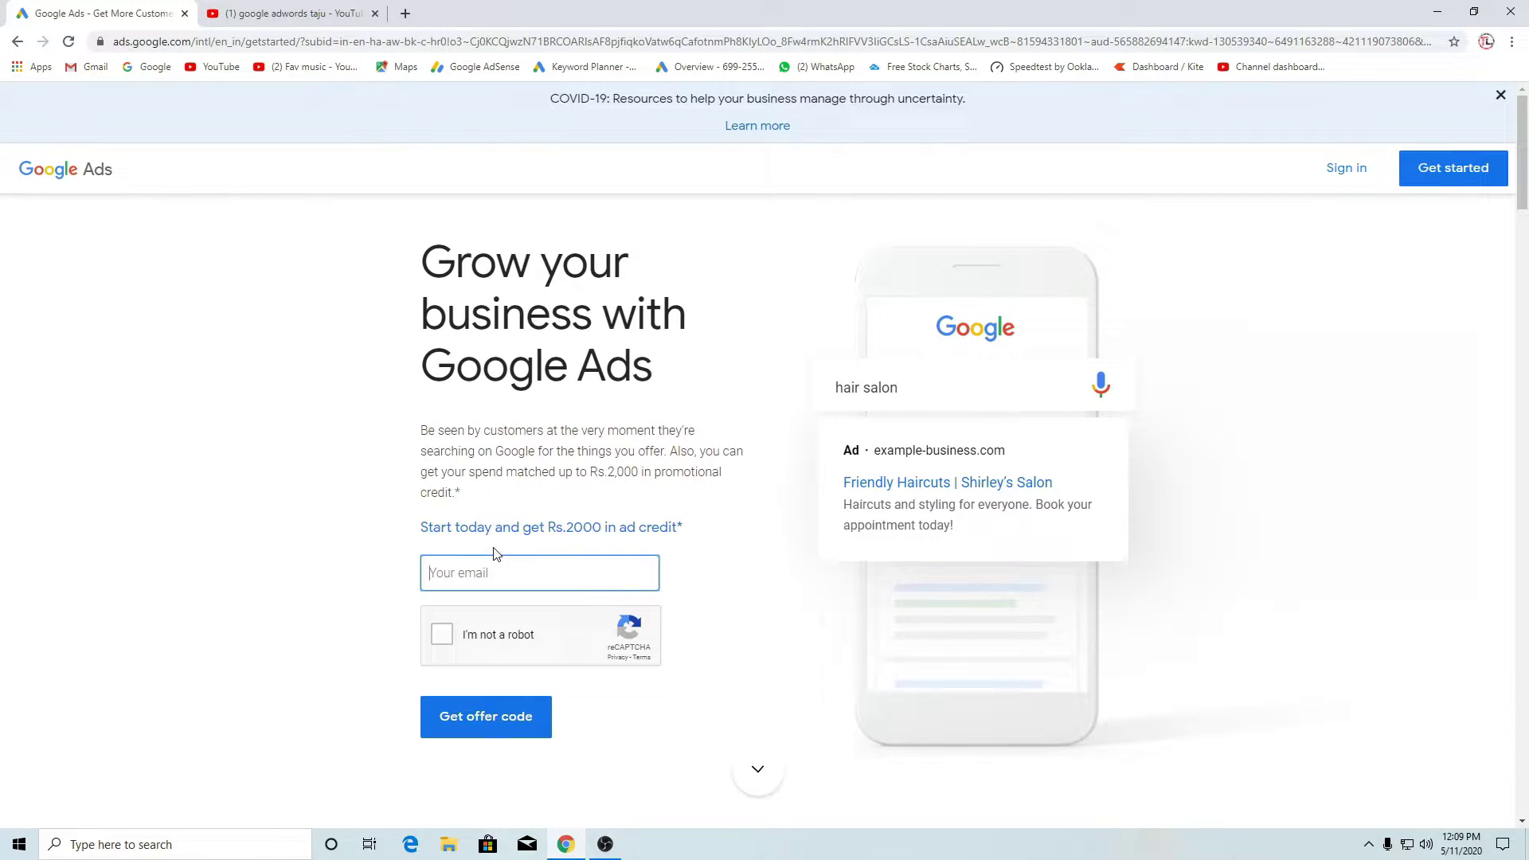
pyautogui.click(1355, 173)
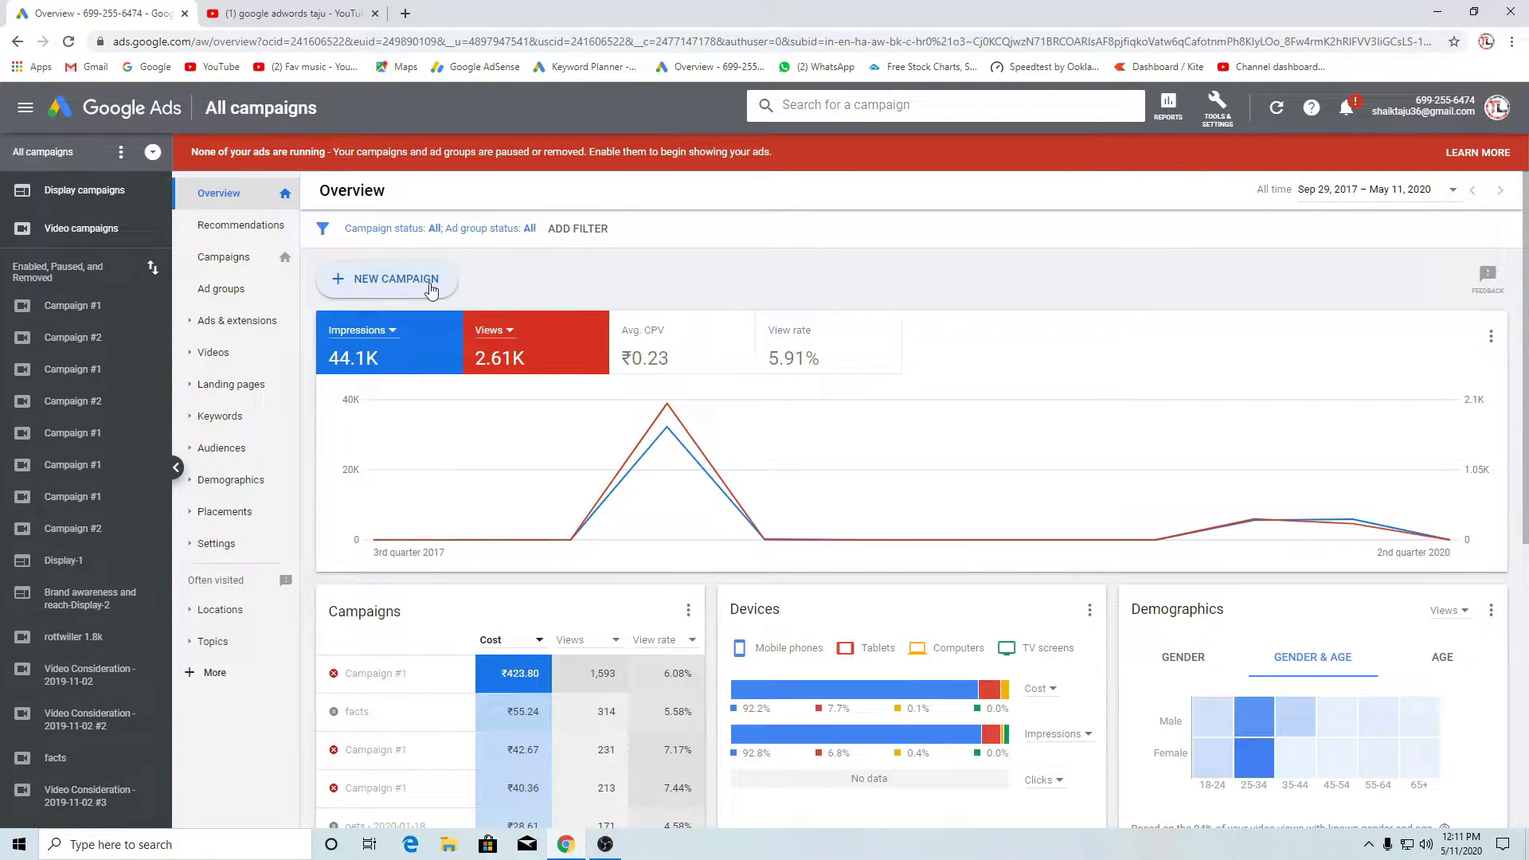
# Check the remaining credit in the account's billing summary and return to the campaigns overview
pyautogui.click(1216, 118)
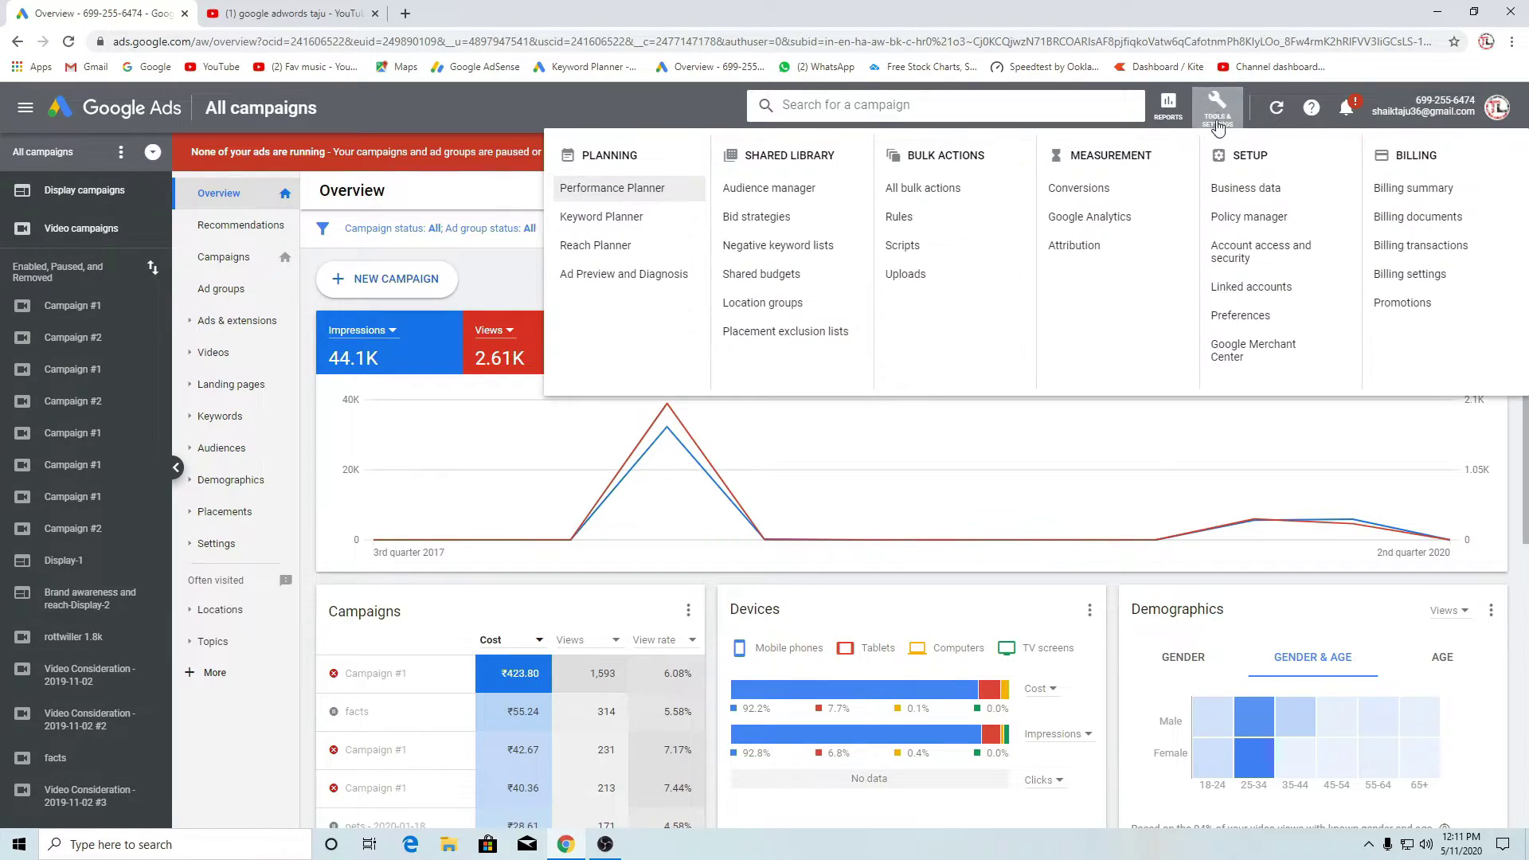
pyautogui.click(1424, 191)
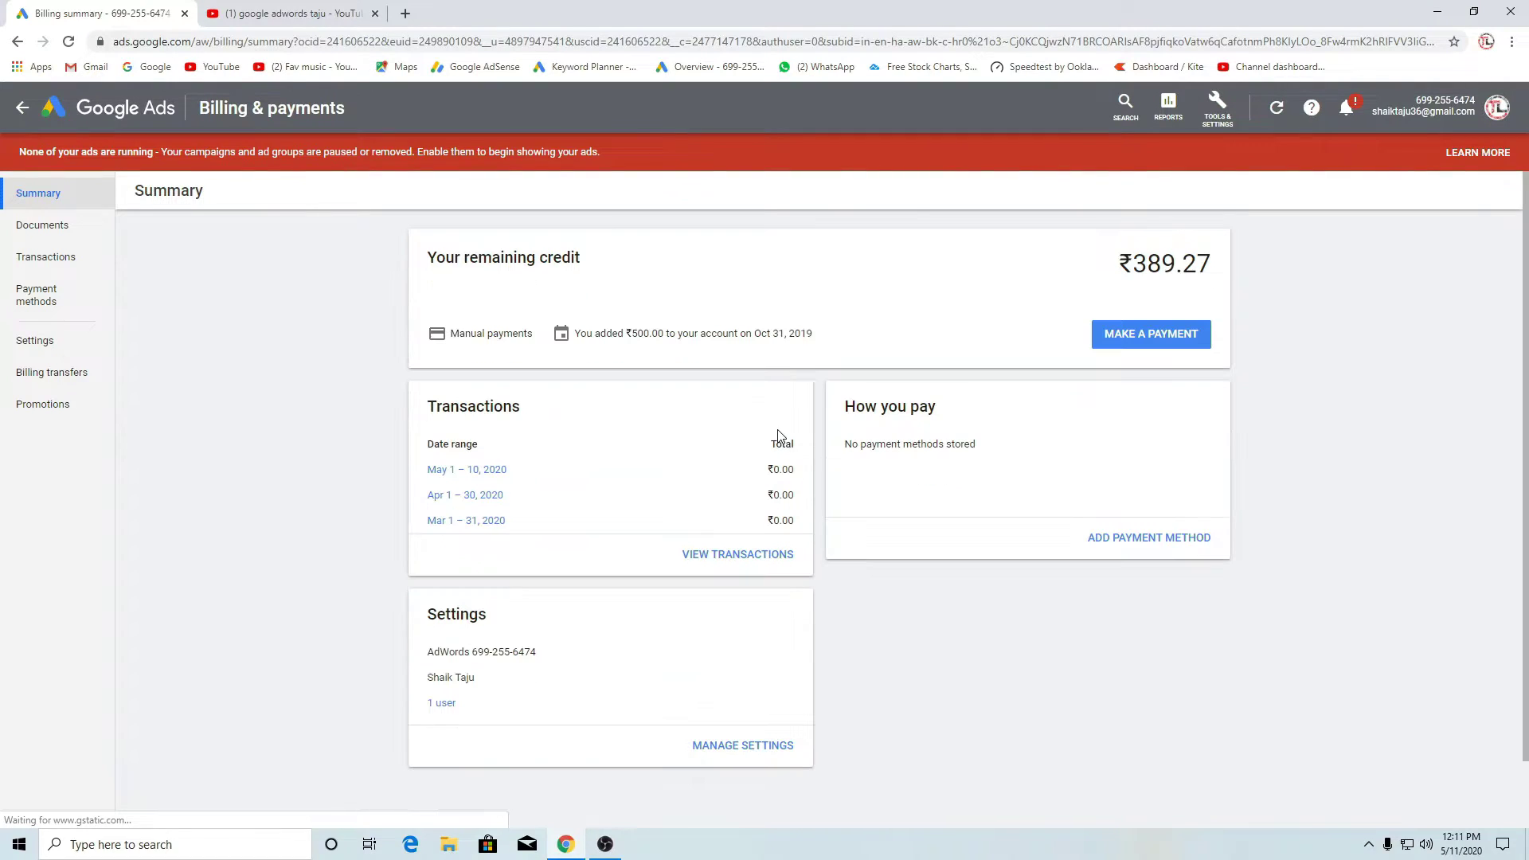
pyautogui.moveTo(1154, 277); pyautogui.dragTo(1173, 274)
pyautogui.click(1083, 280)
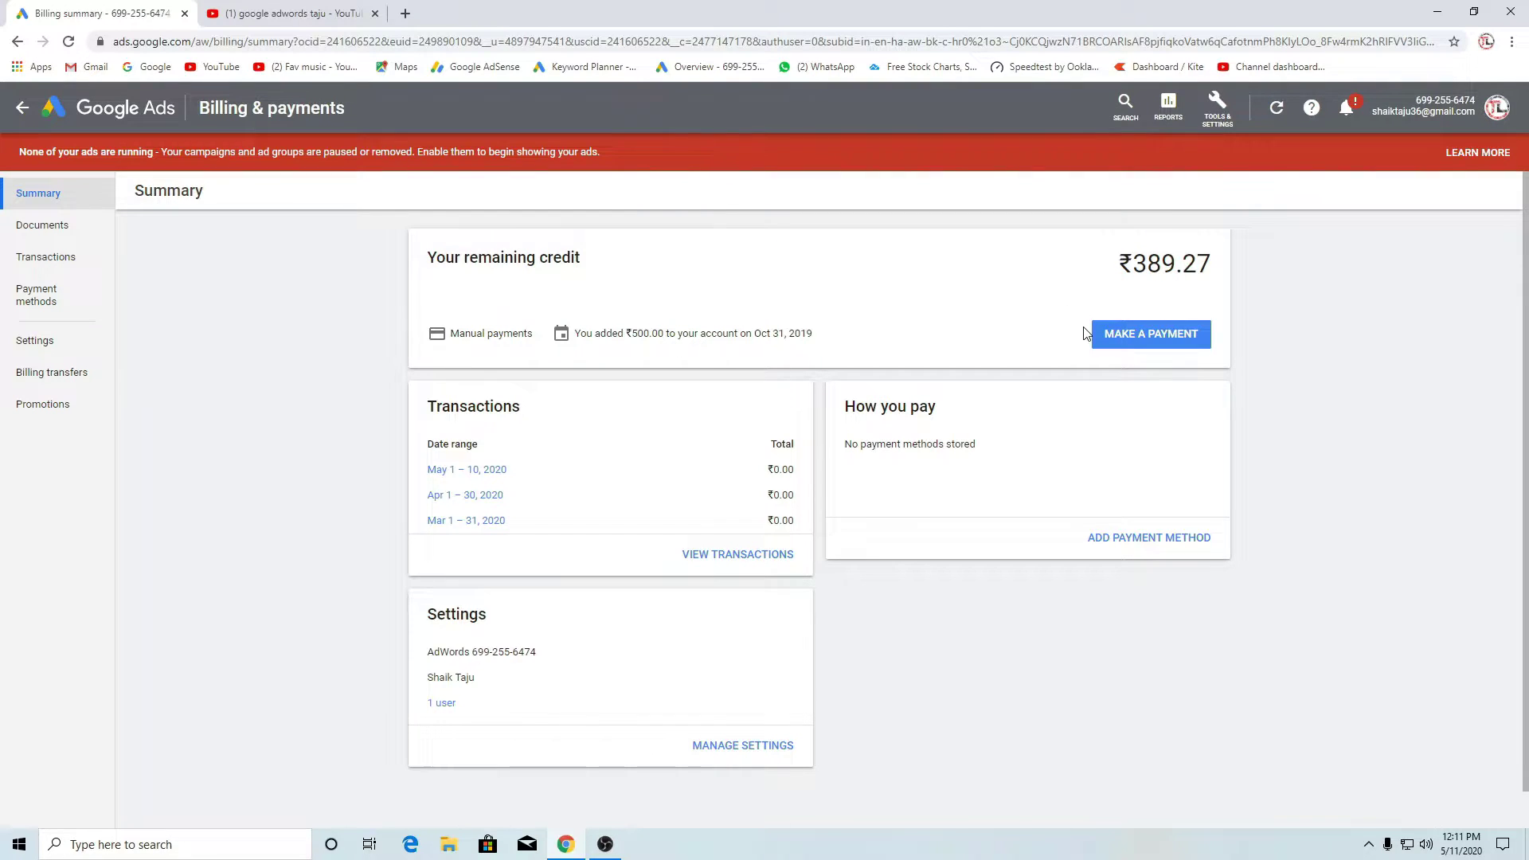
pyautogui.click(21, 109)
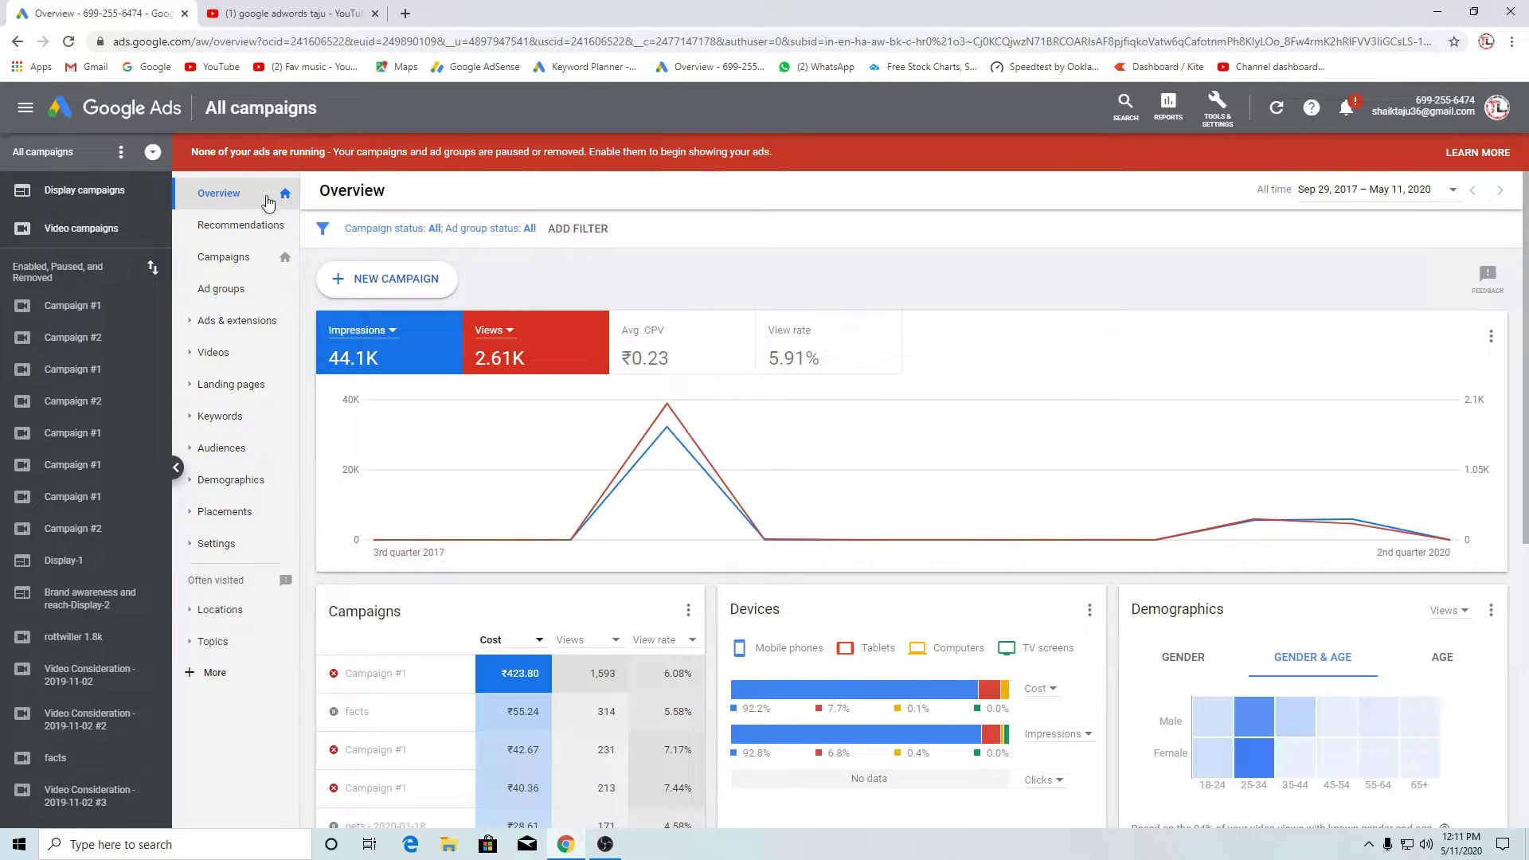
# Start a new campaign without a goal's guidance, using the Video type and the Custom video campaign subtype
pyautogui.click(242, 263)
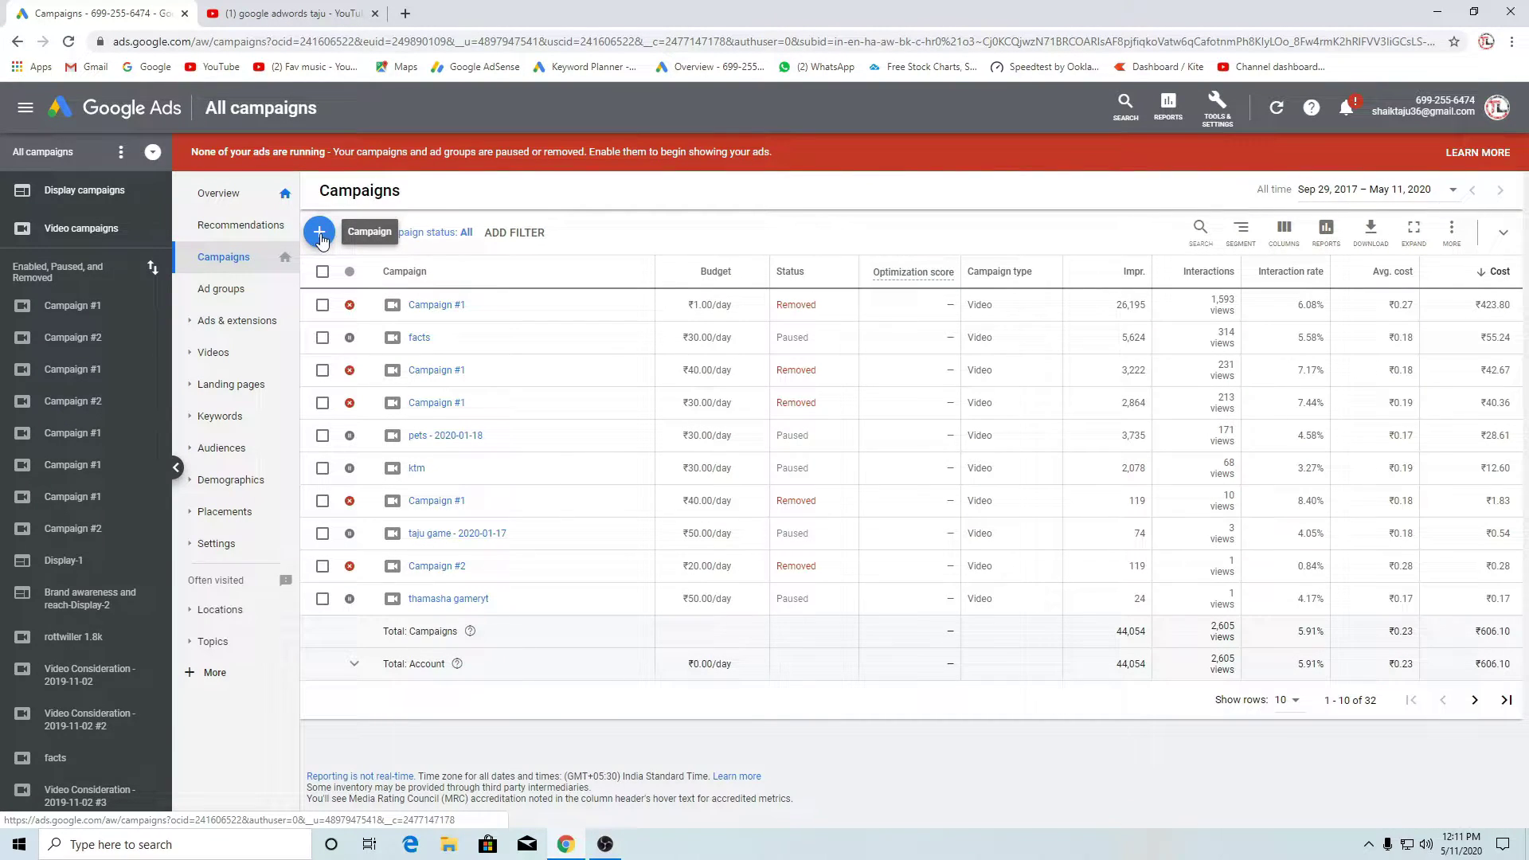
pyautogui.click(321, 237)
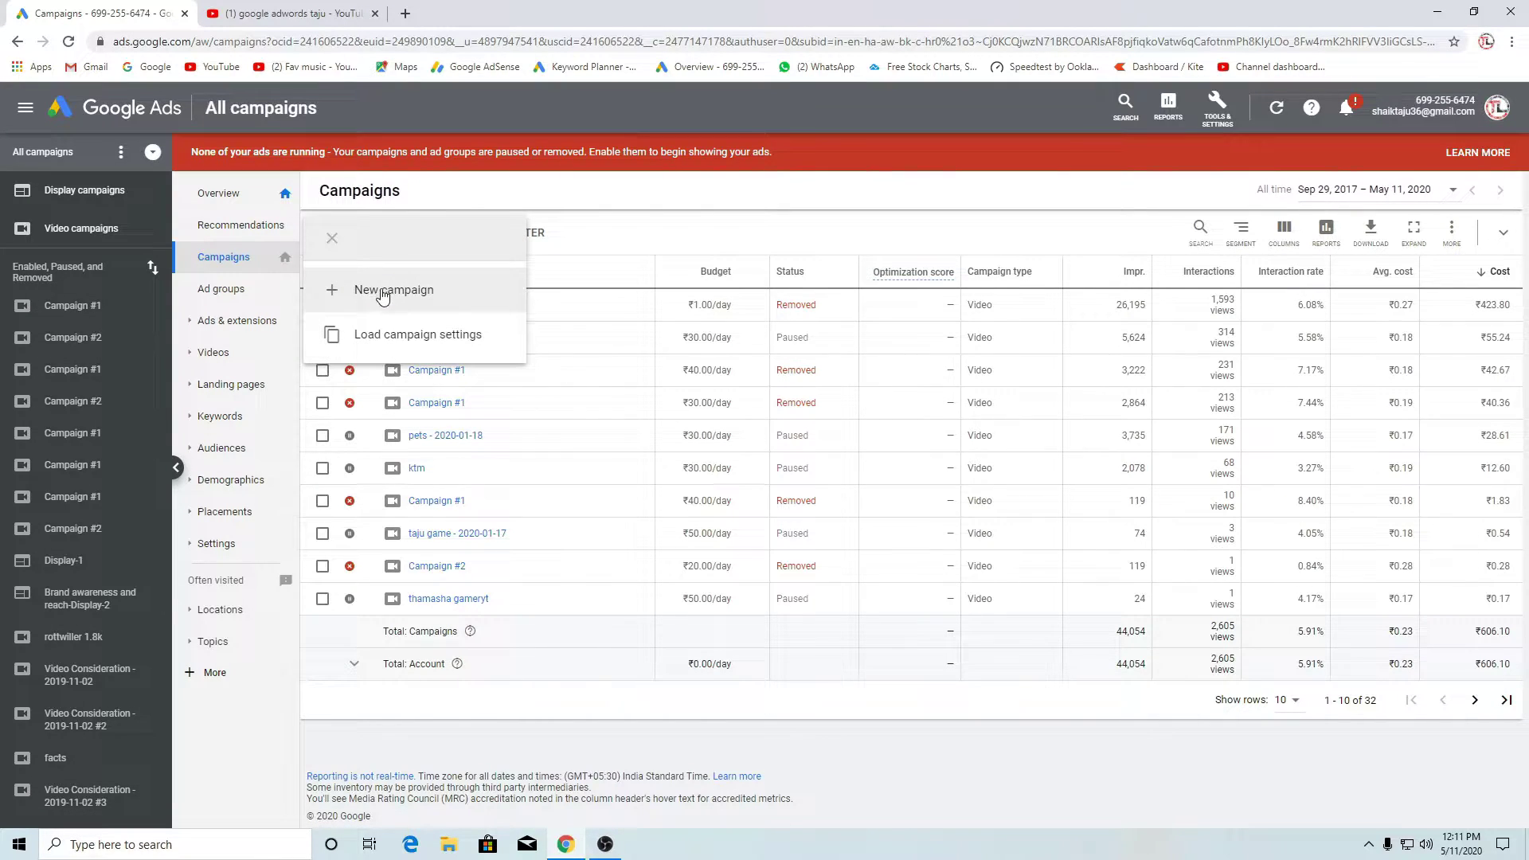
pyautogui.click(412, 296)
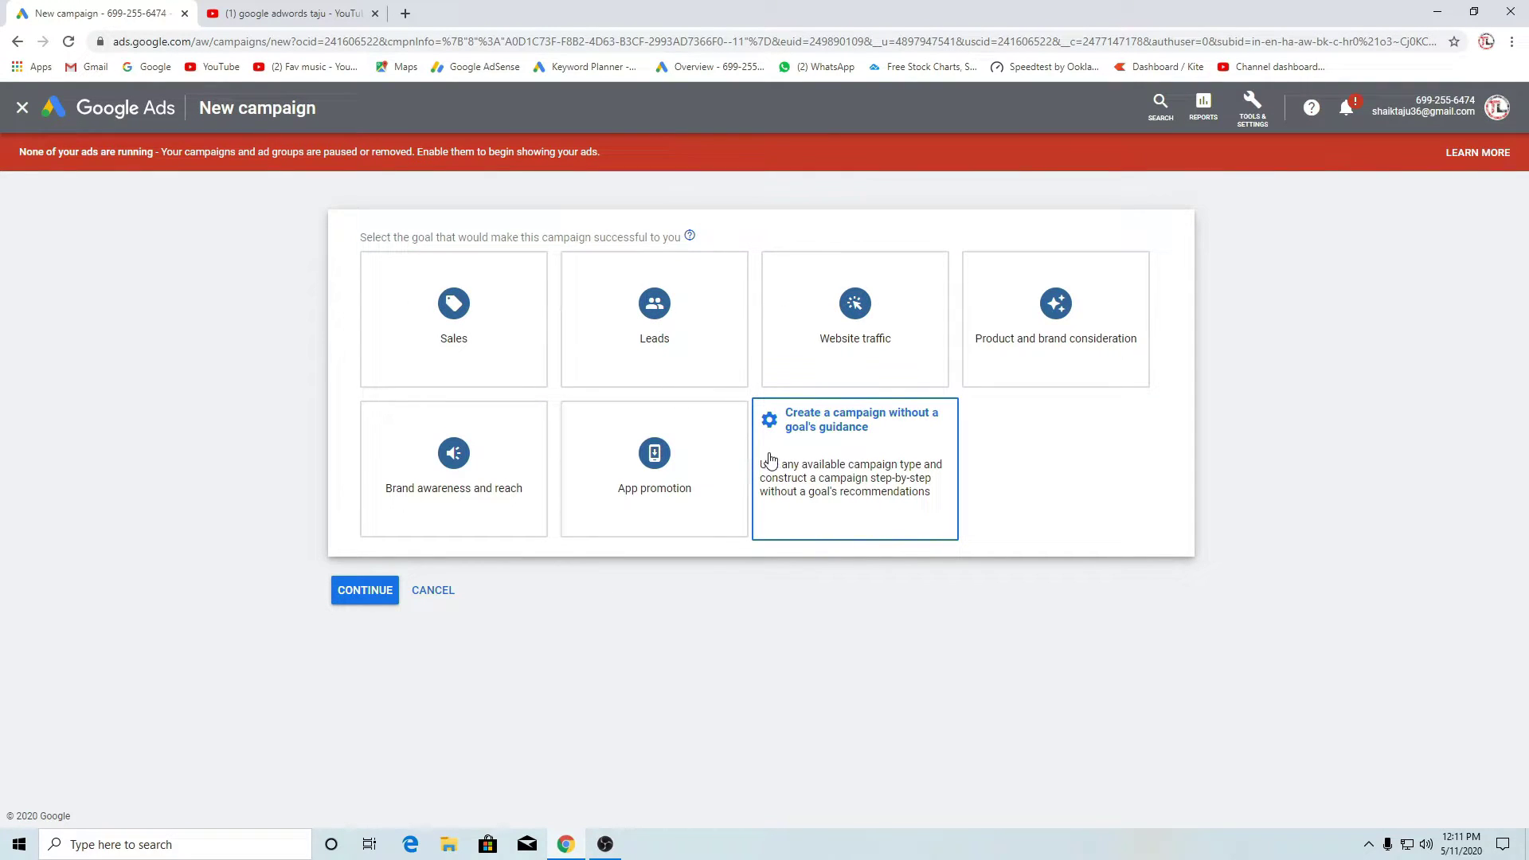
pyautogui.click(860, 460)
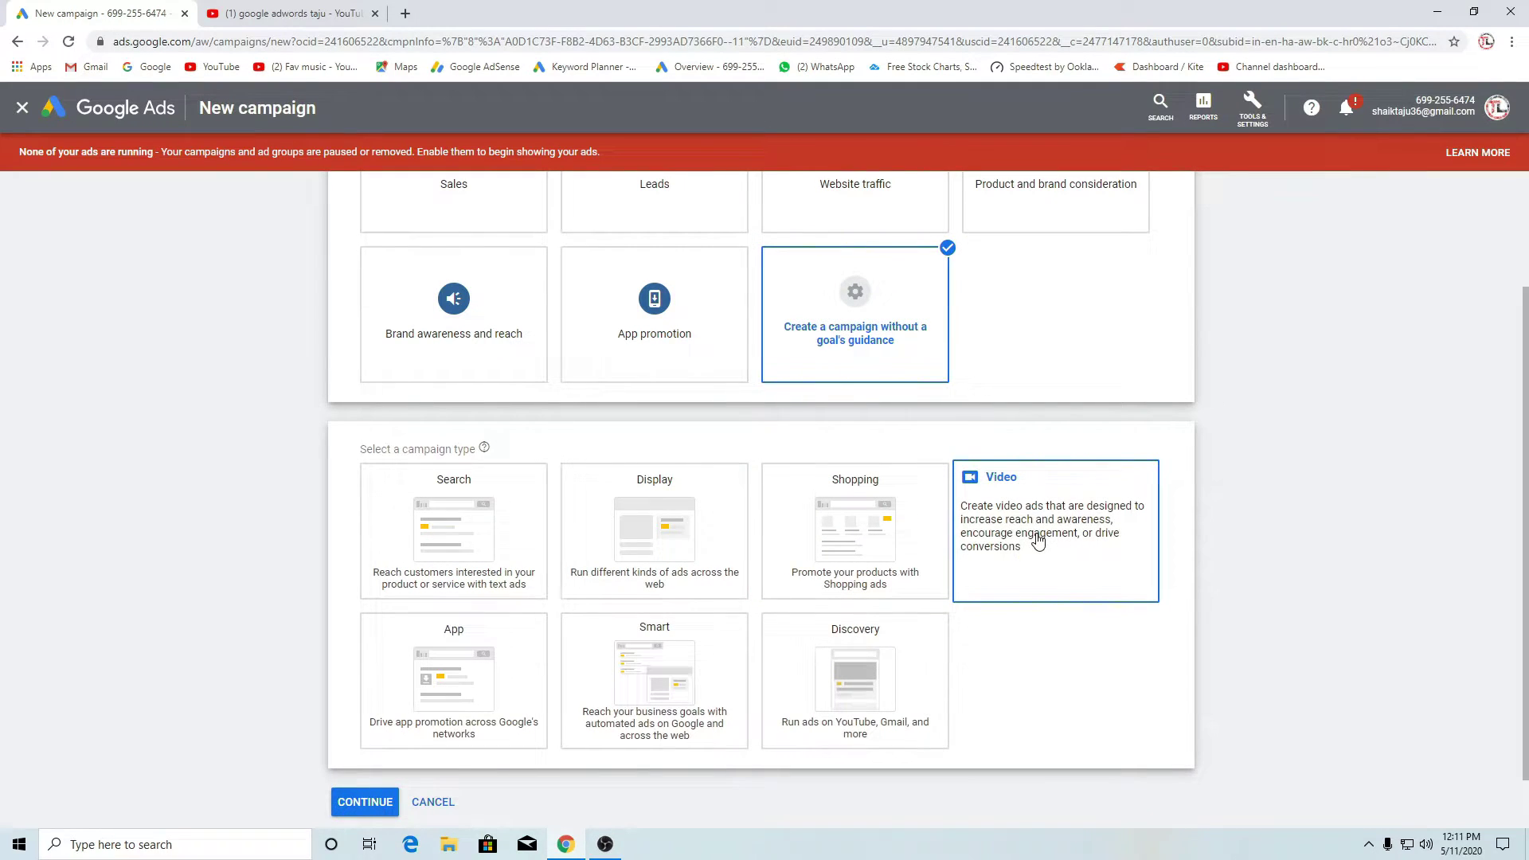
pyautogui.click(1043, 543)
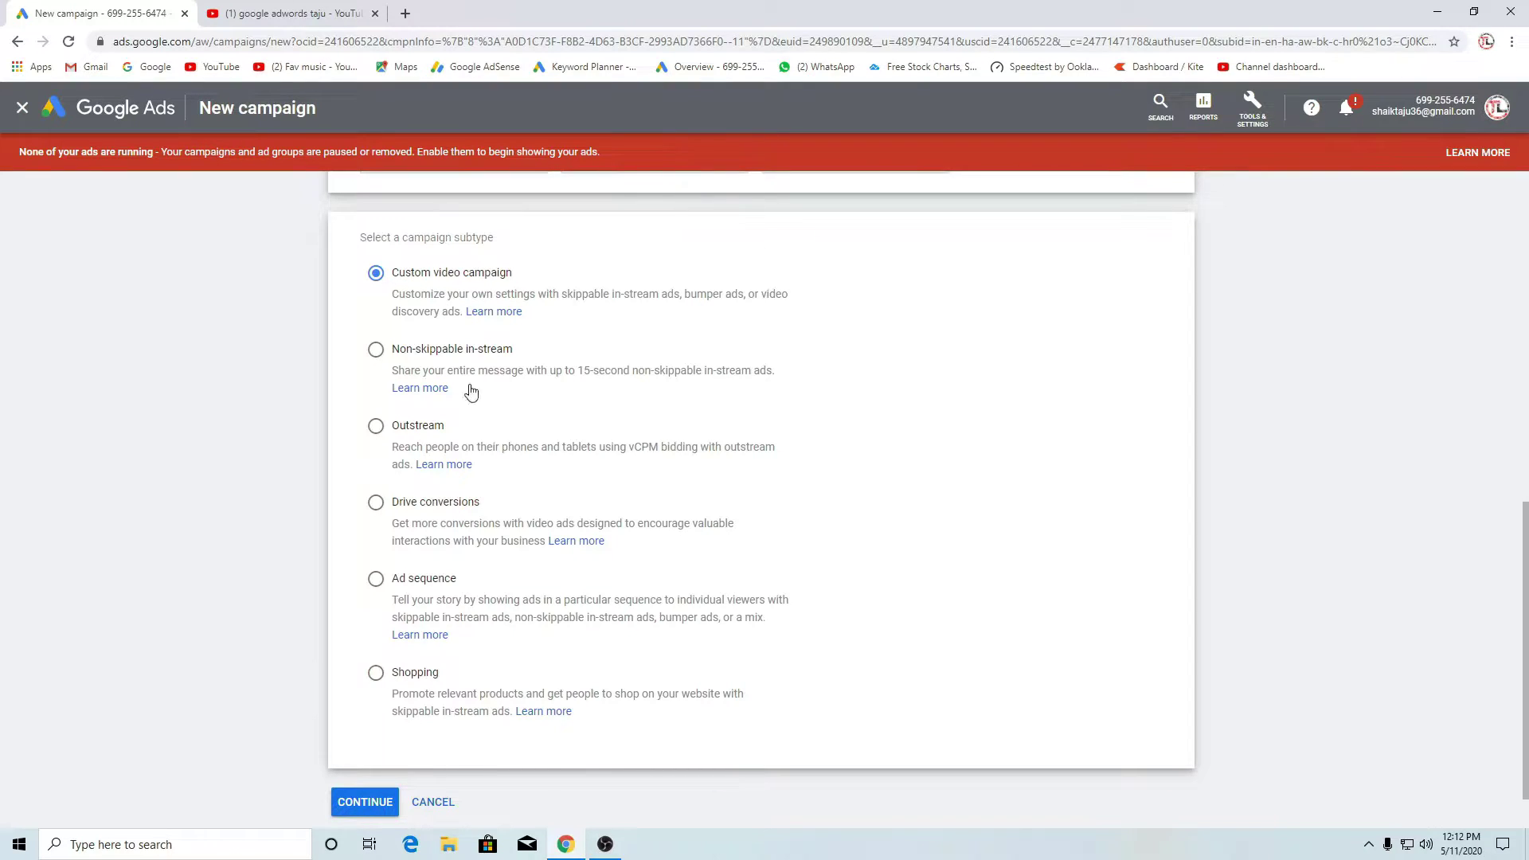
pyautogui.click(341, 804)
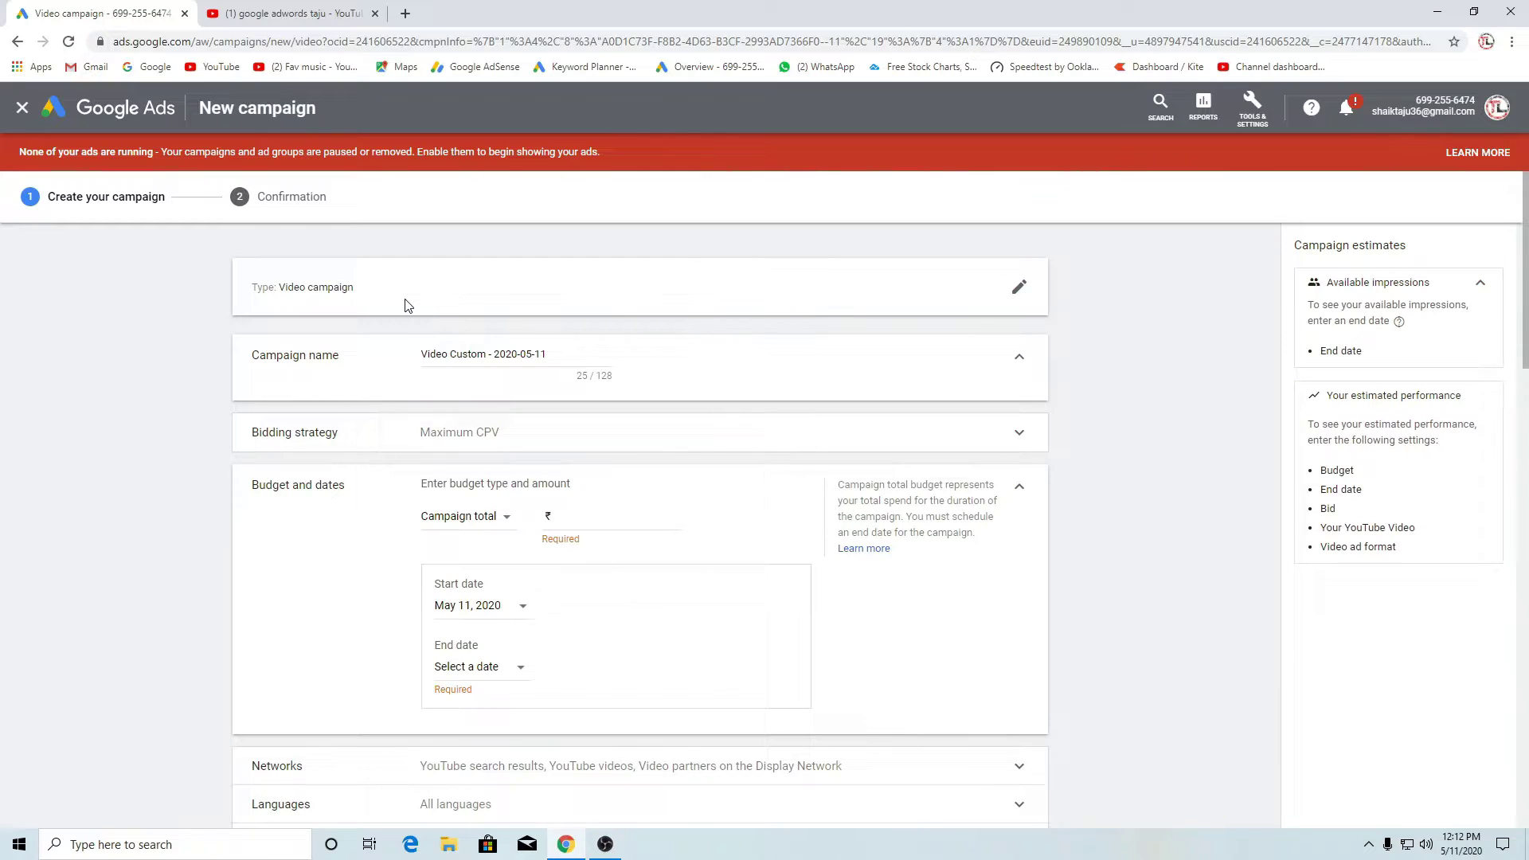
# Review the new campaign's goal, type and subtype selections and return to its settings
pyautogui.click(1019, 292)
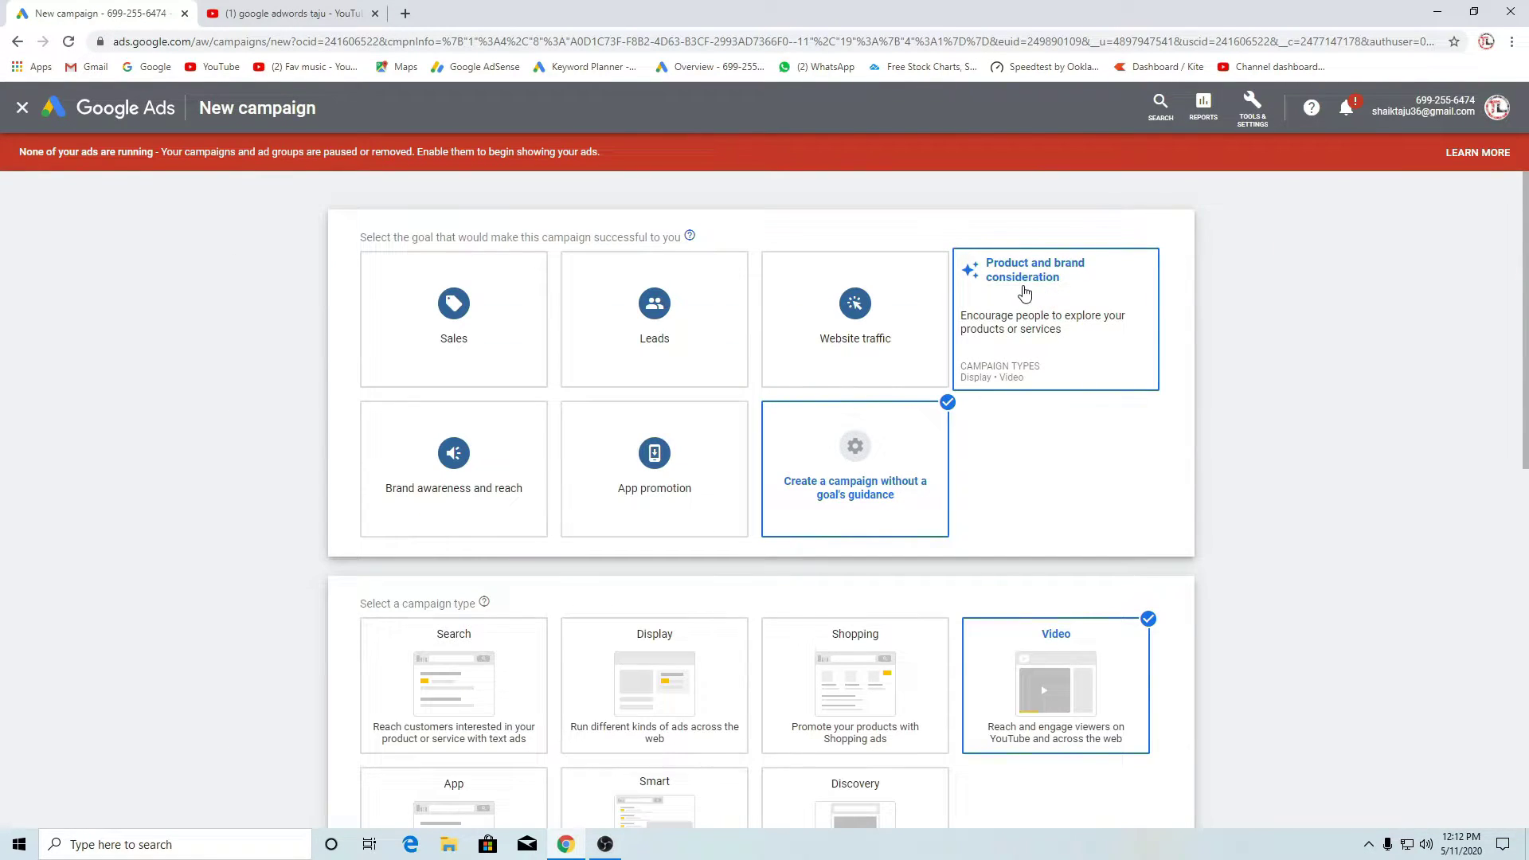
pyautogui.scroll(-8, 1116, 556)
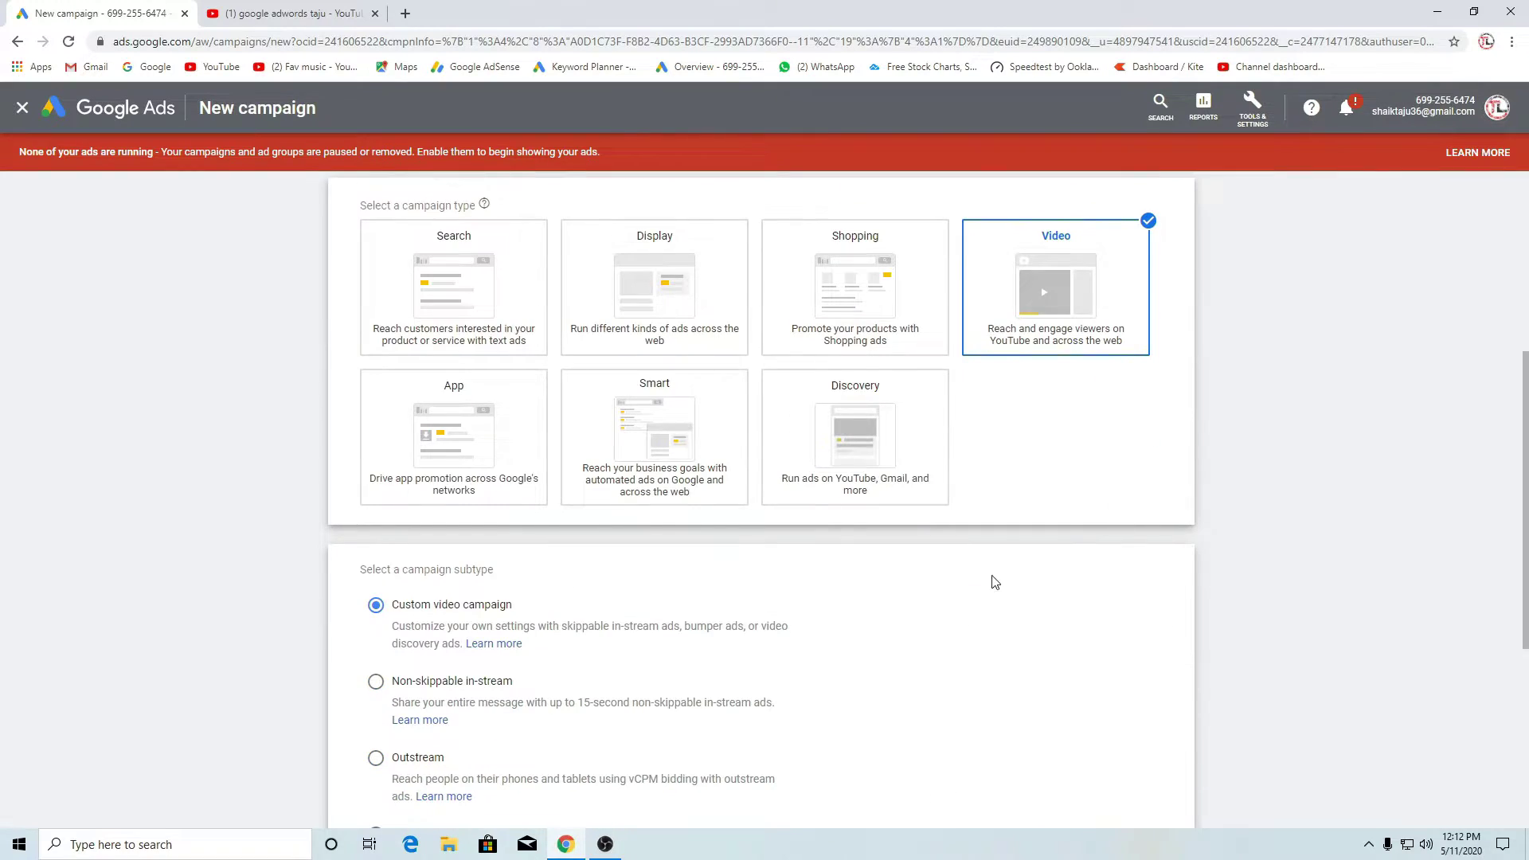
pyautogui.click(351, 741)
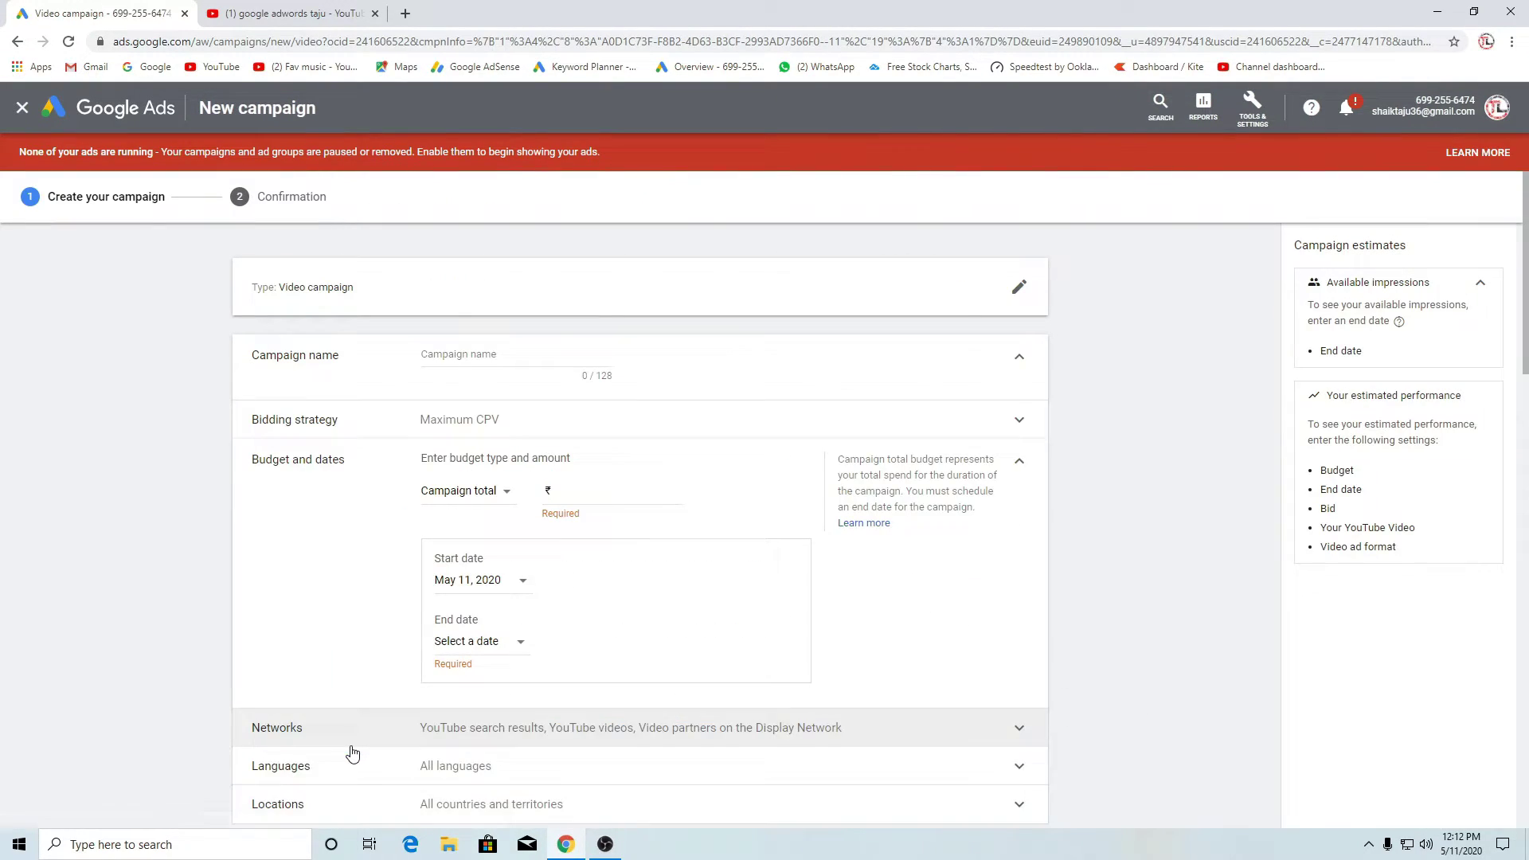
# Replace the default campaign name with "dogs"
pyautogui.scroll(-1, 573, 287)
pyautogui.click(576, 278)
pyautogui.scroll(1, 677, 347)
pyautogui.moveTo(339, 355); pyautogui.dragTo(265, 355)
pyautogui.click(543, 351)
pyautogui.moveTo(544, 352); pyautogui.dragTo(404, 354)
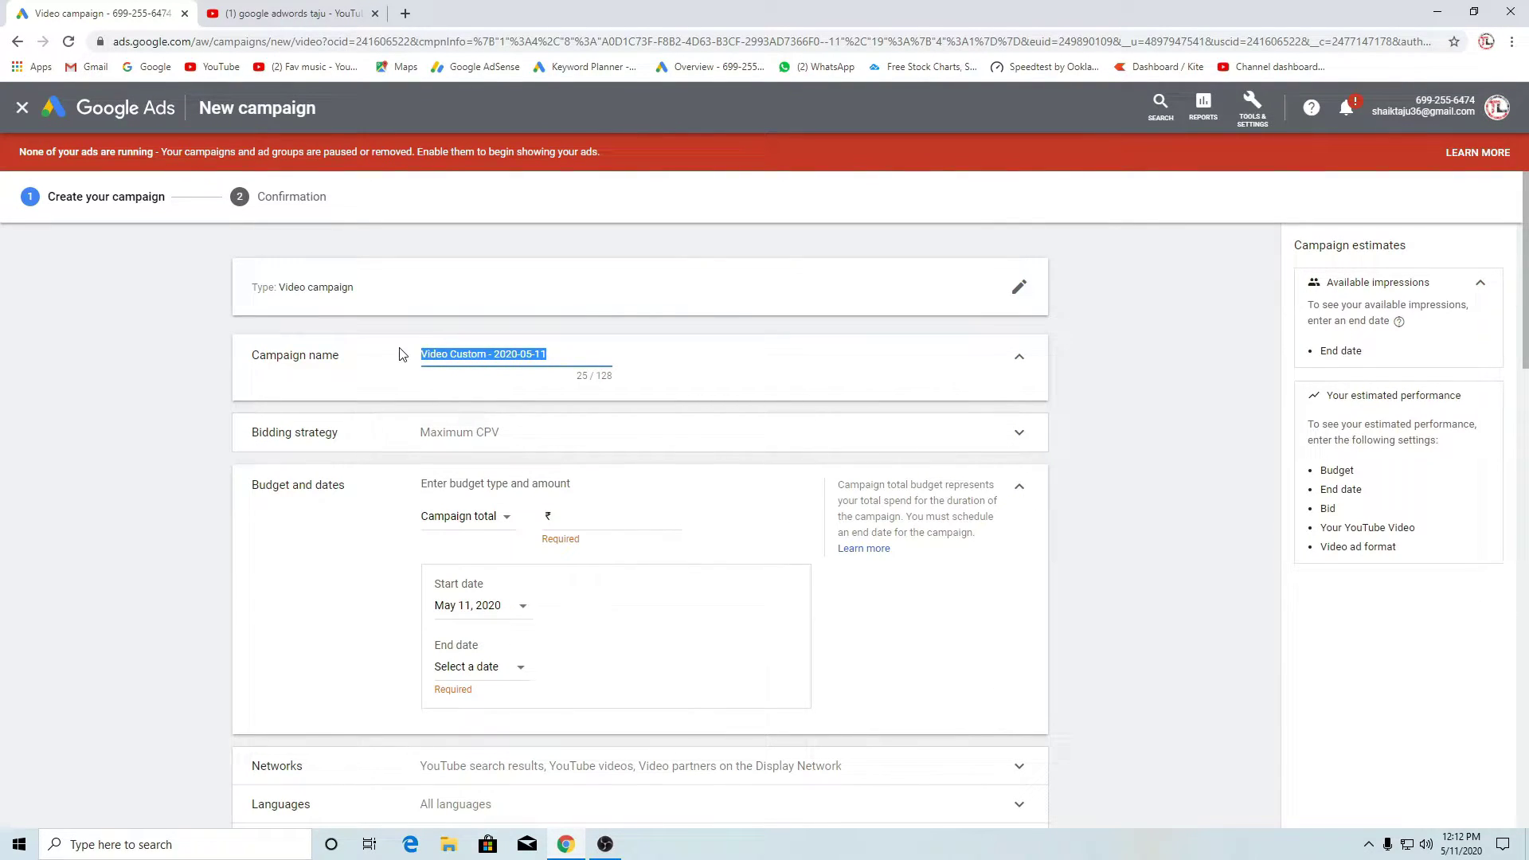
pyautogui.press('BackSpace')
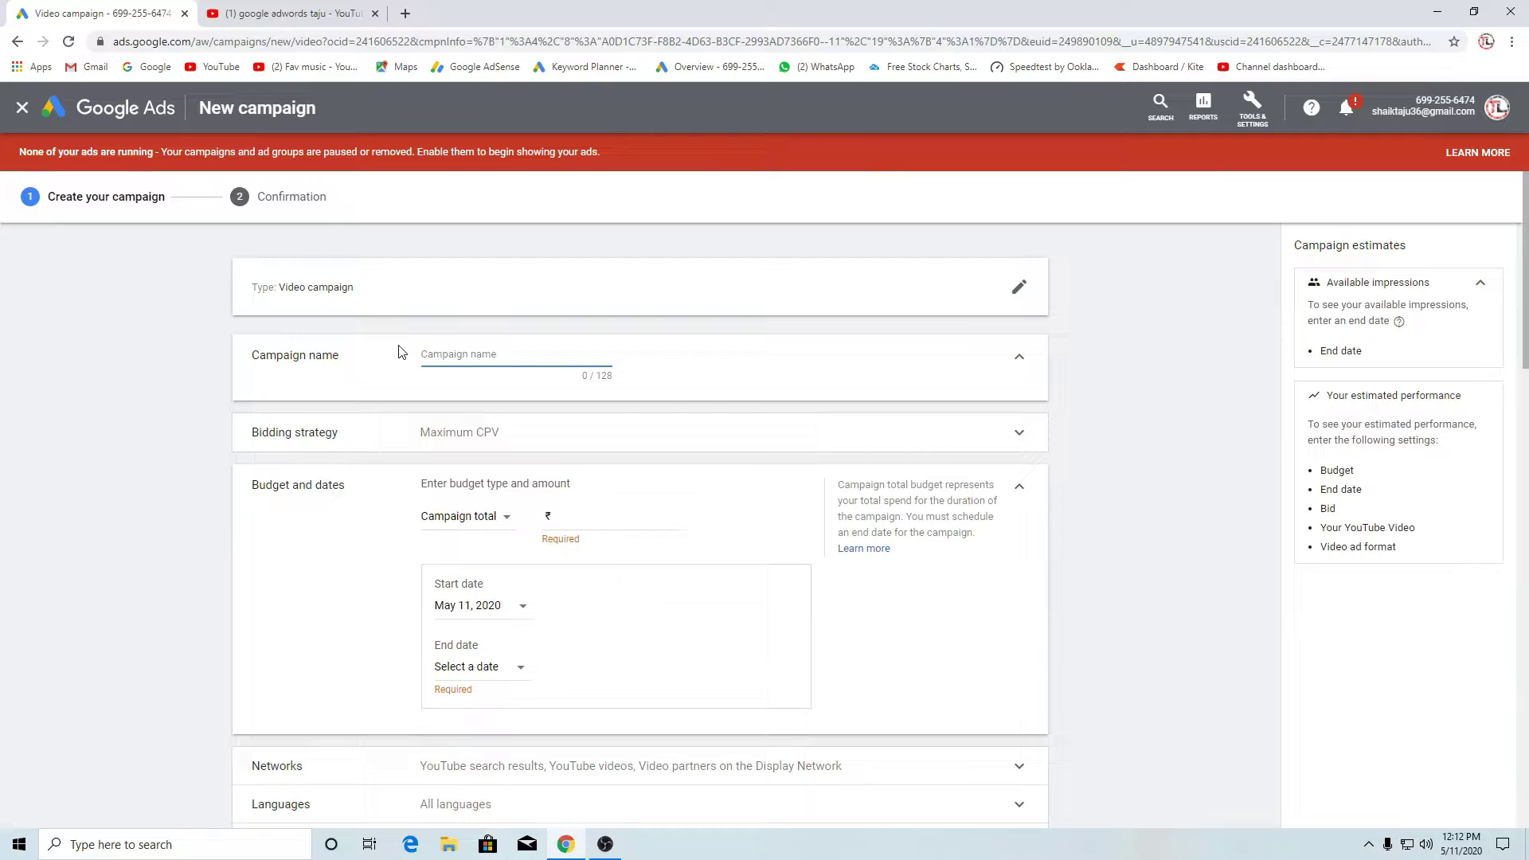
pyautogui.write('d')
pyautogui.press('BackSpace')
pyautogui.press('BackSpace')
pyautogui.press('BackSpace')
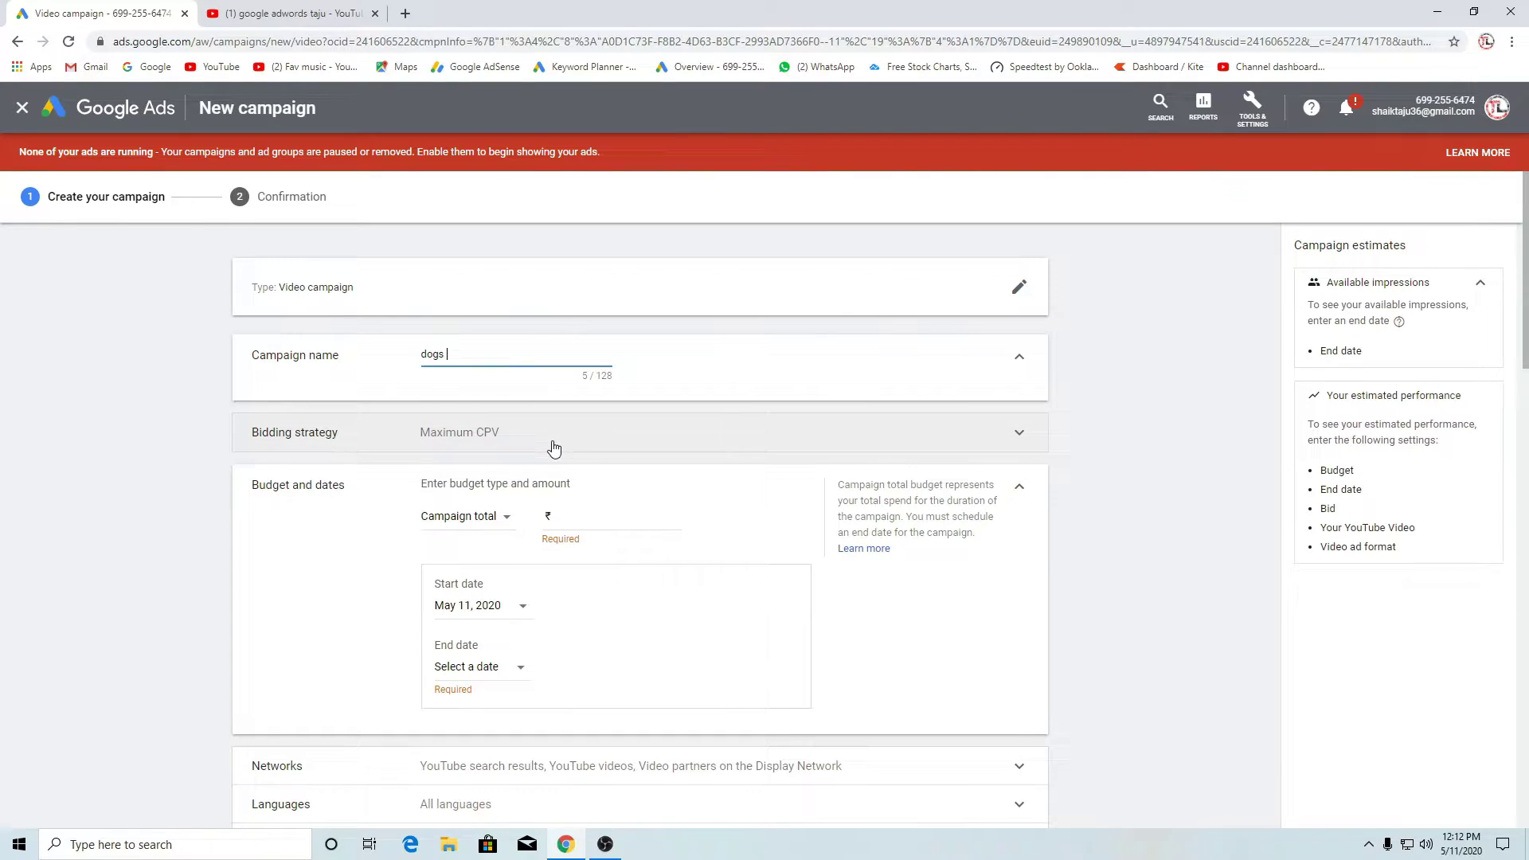
# Check the bidding strategy options and set the campaign budget to Daily with an amount of ₹50.00
pyautogui.click(635, 452)
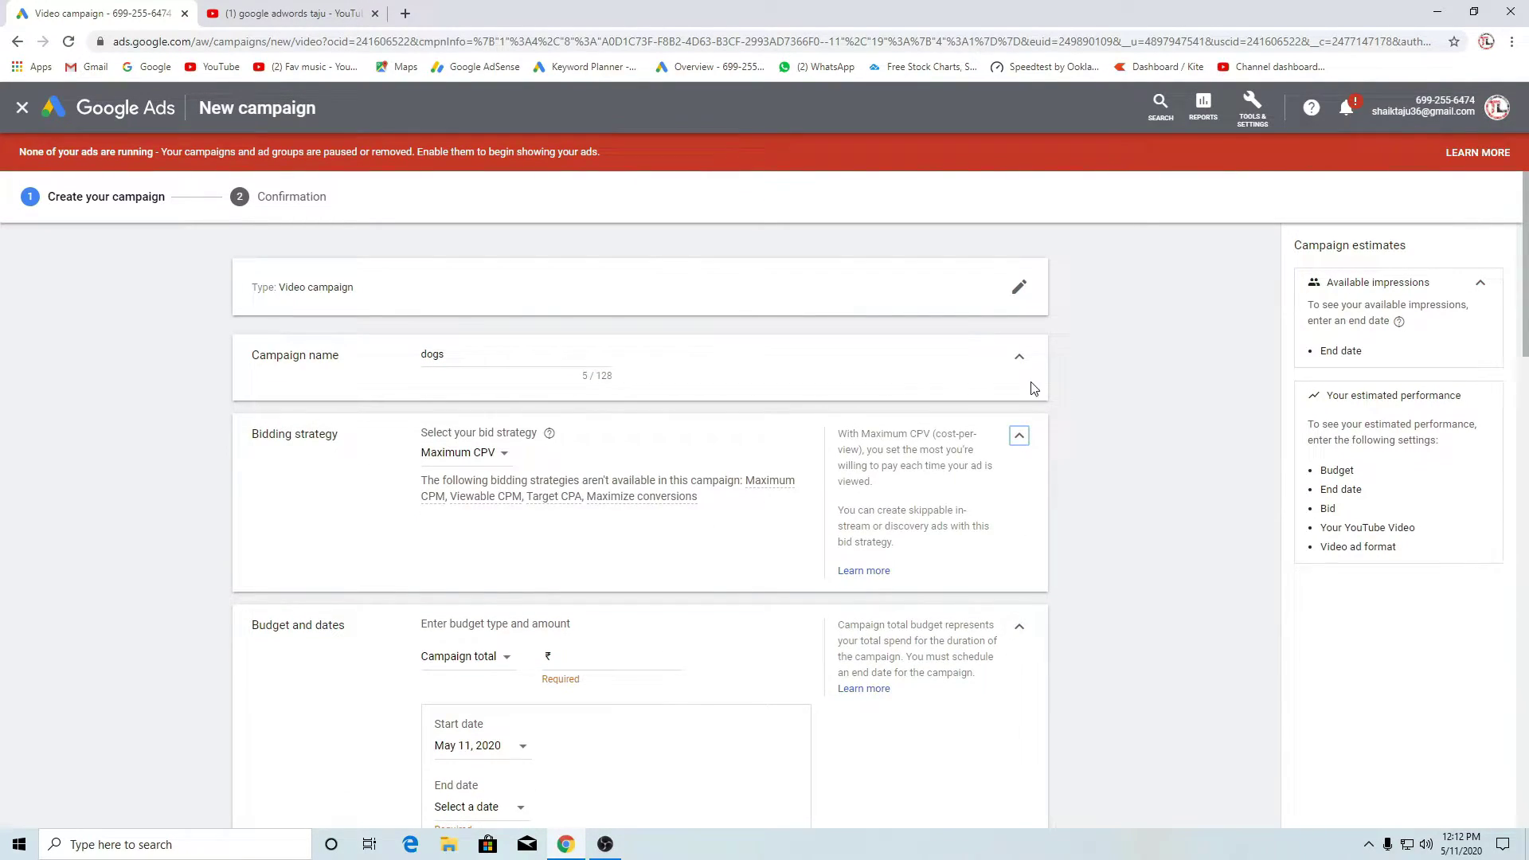
pyautogui.click(1018, 435)
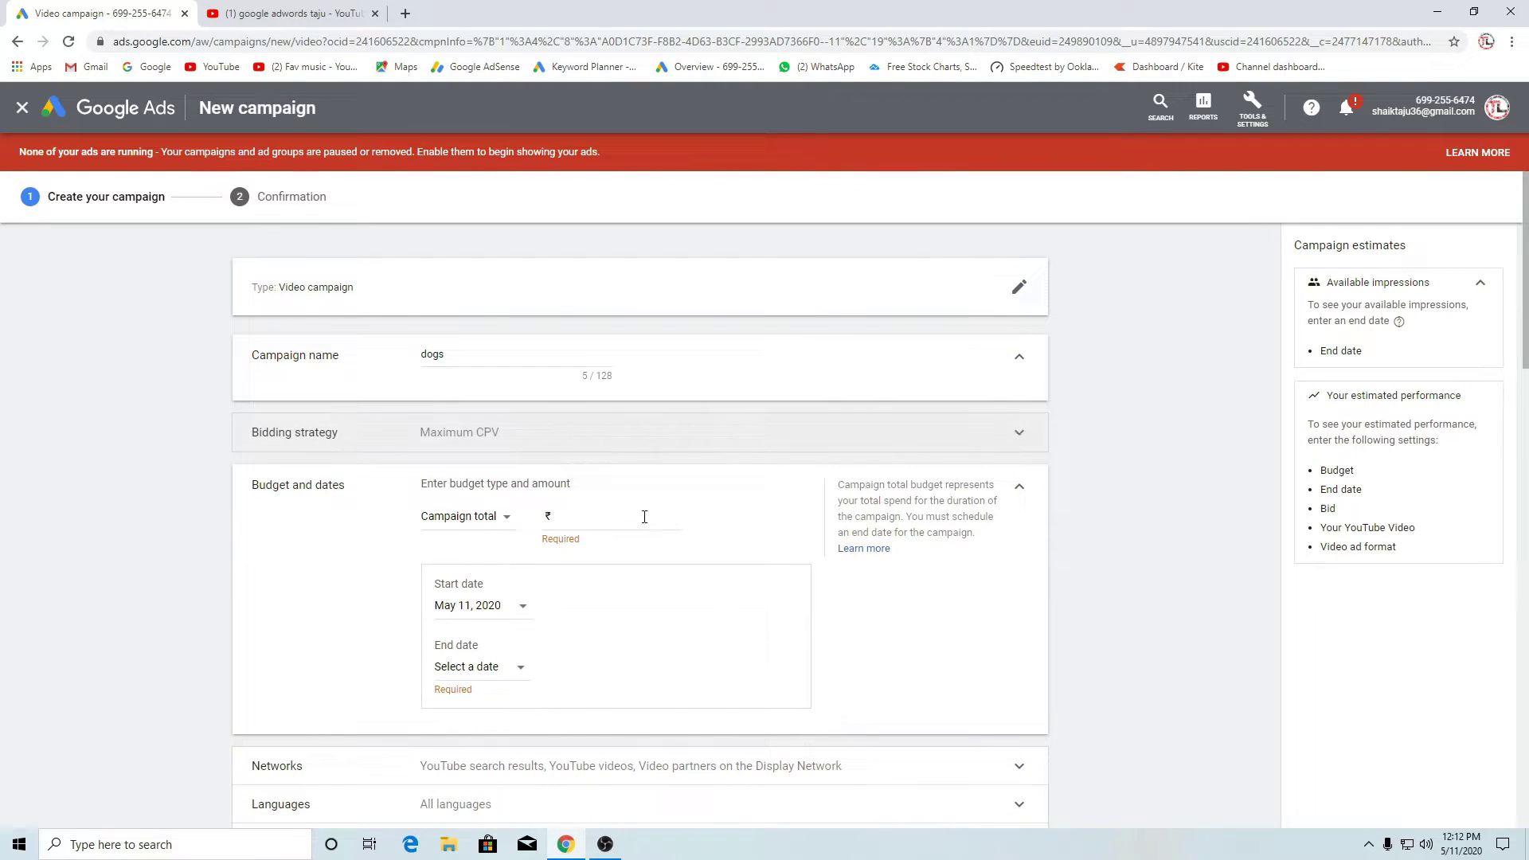
pyautogui.click(493, 526)
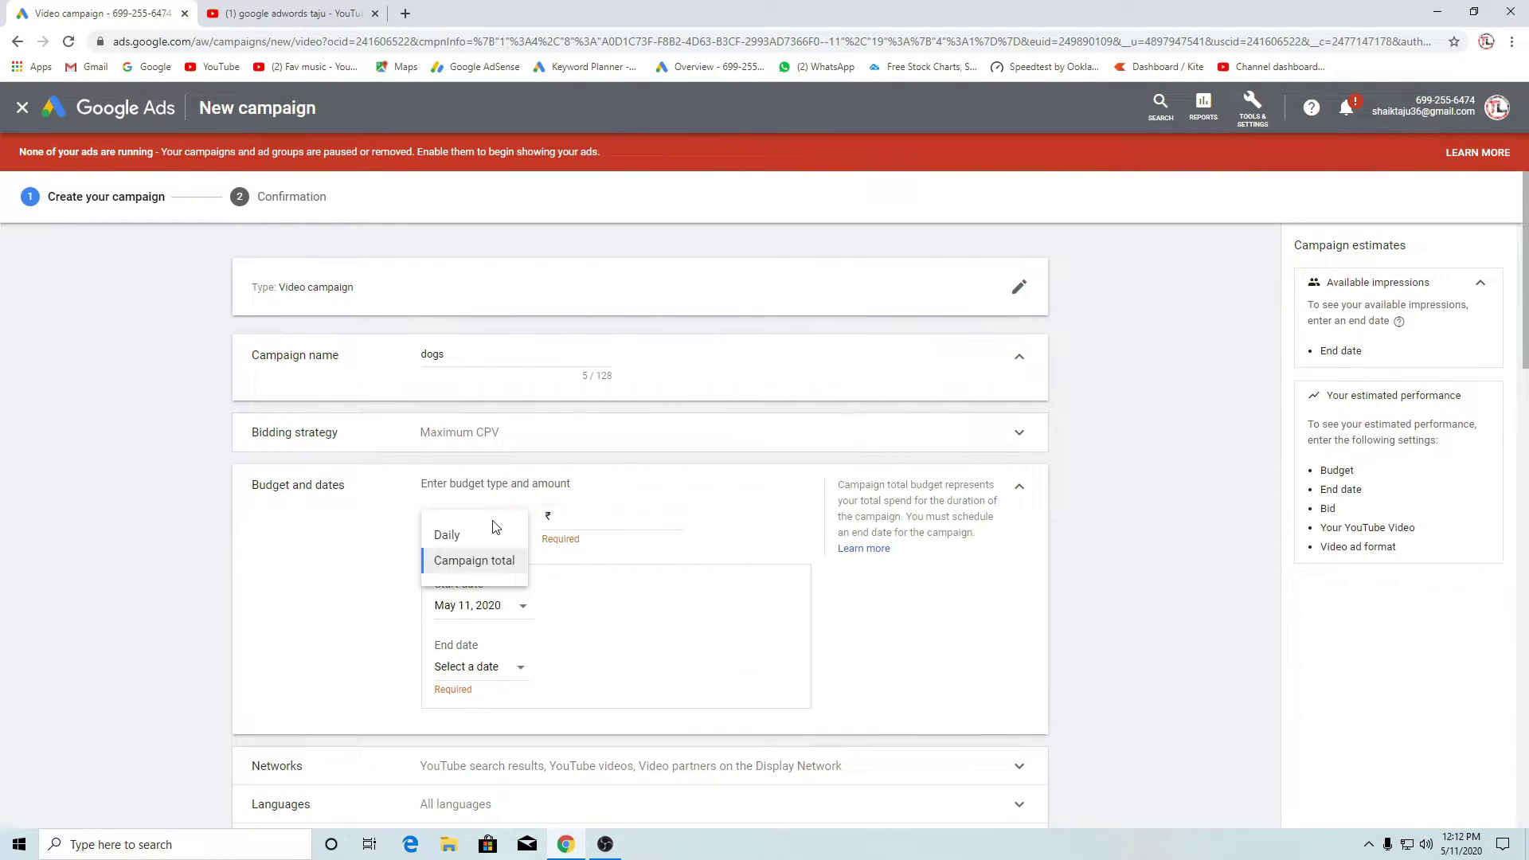
pyautogui.click(469, 540)
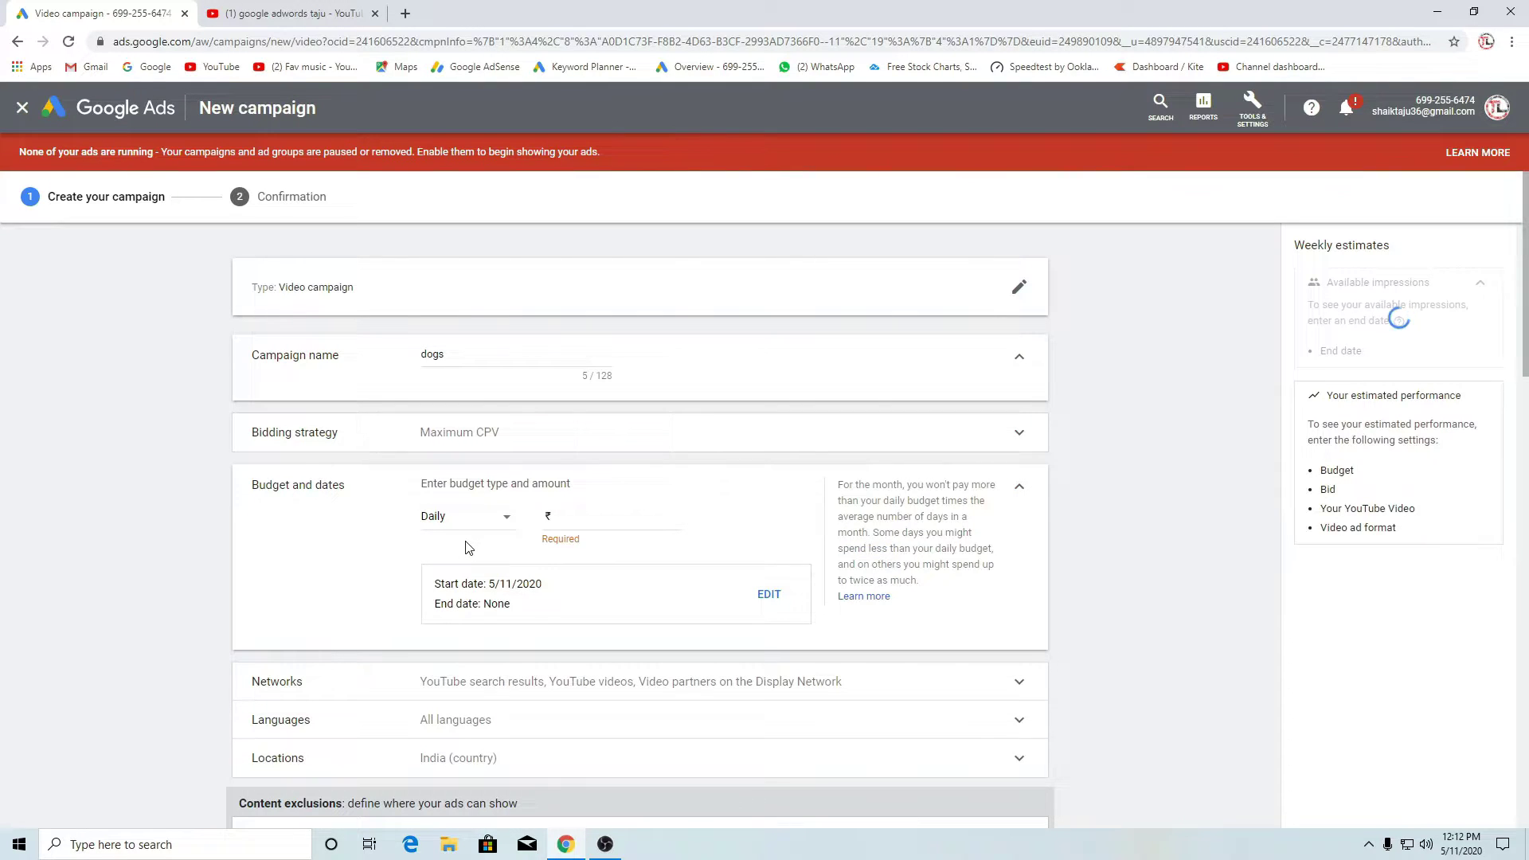
pyautogui.click(594, 517)
pyautogui.write('5000')
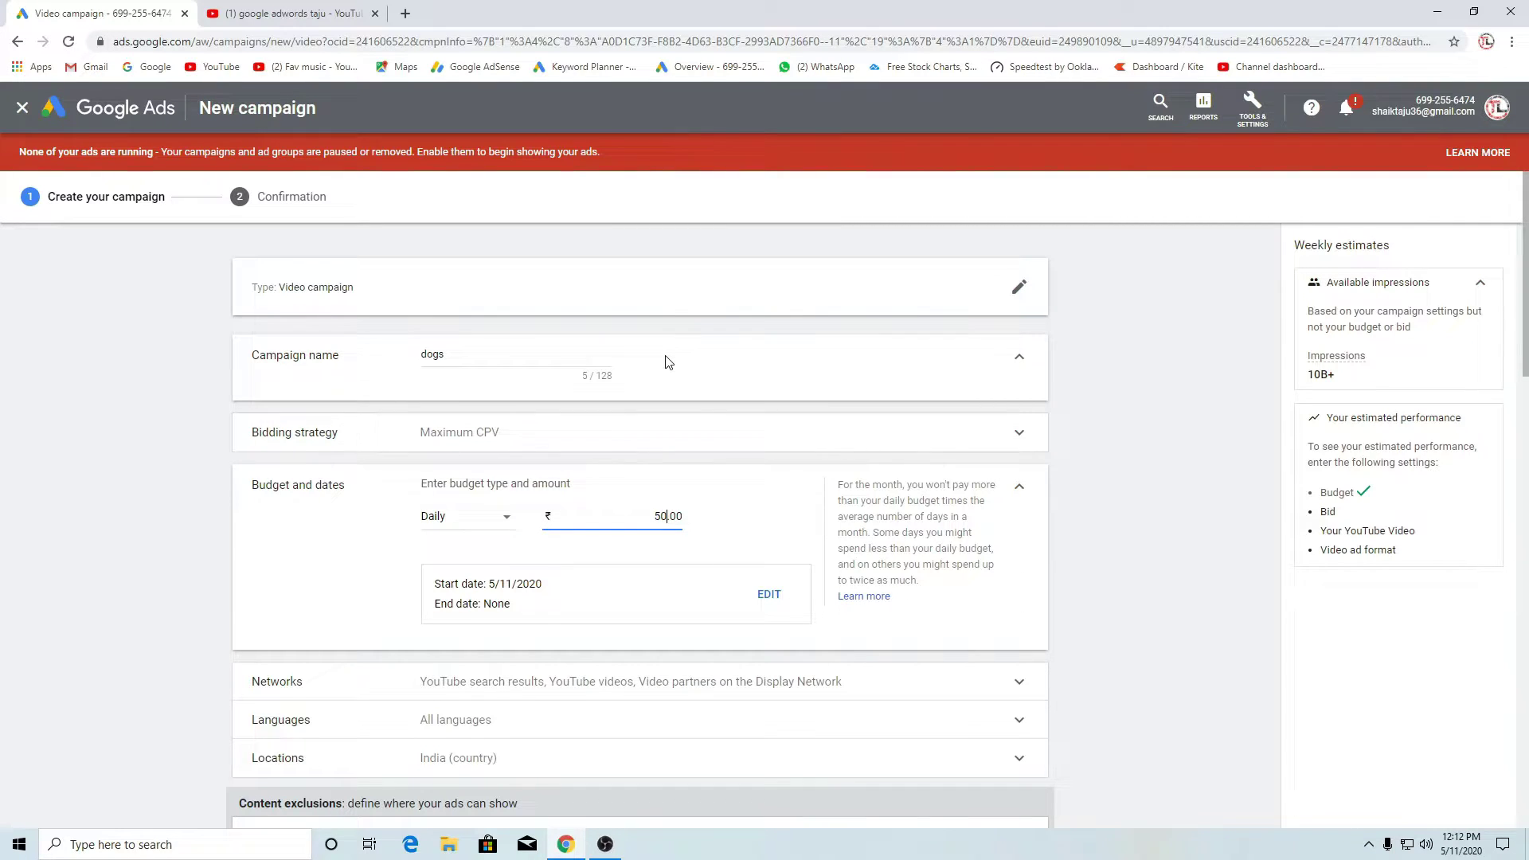
# Limit the campaign's networks to YouTube search results by excluding YouTube videos
pyautogui.scroll(-1, 619, 447)
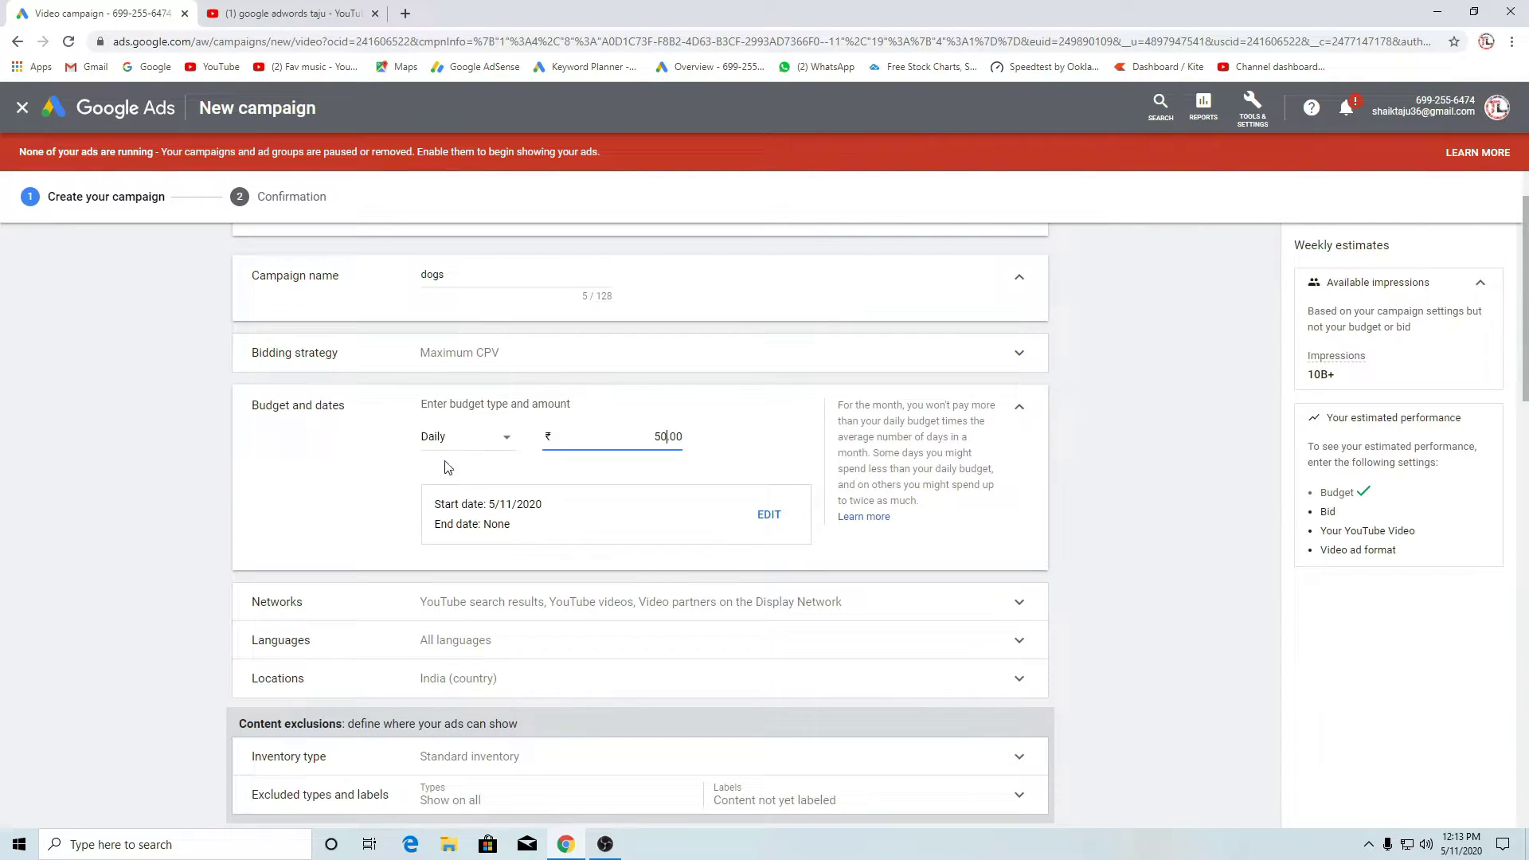
pyautogui.scroll(-1, 293, 438)
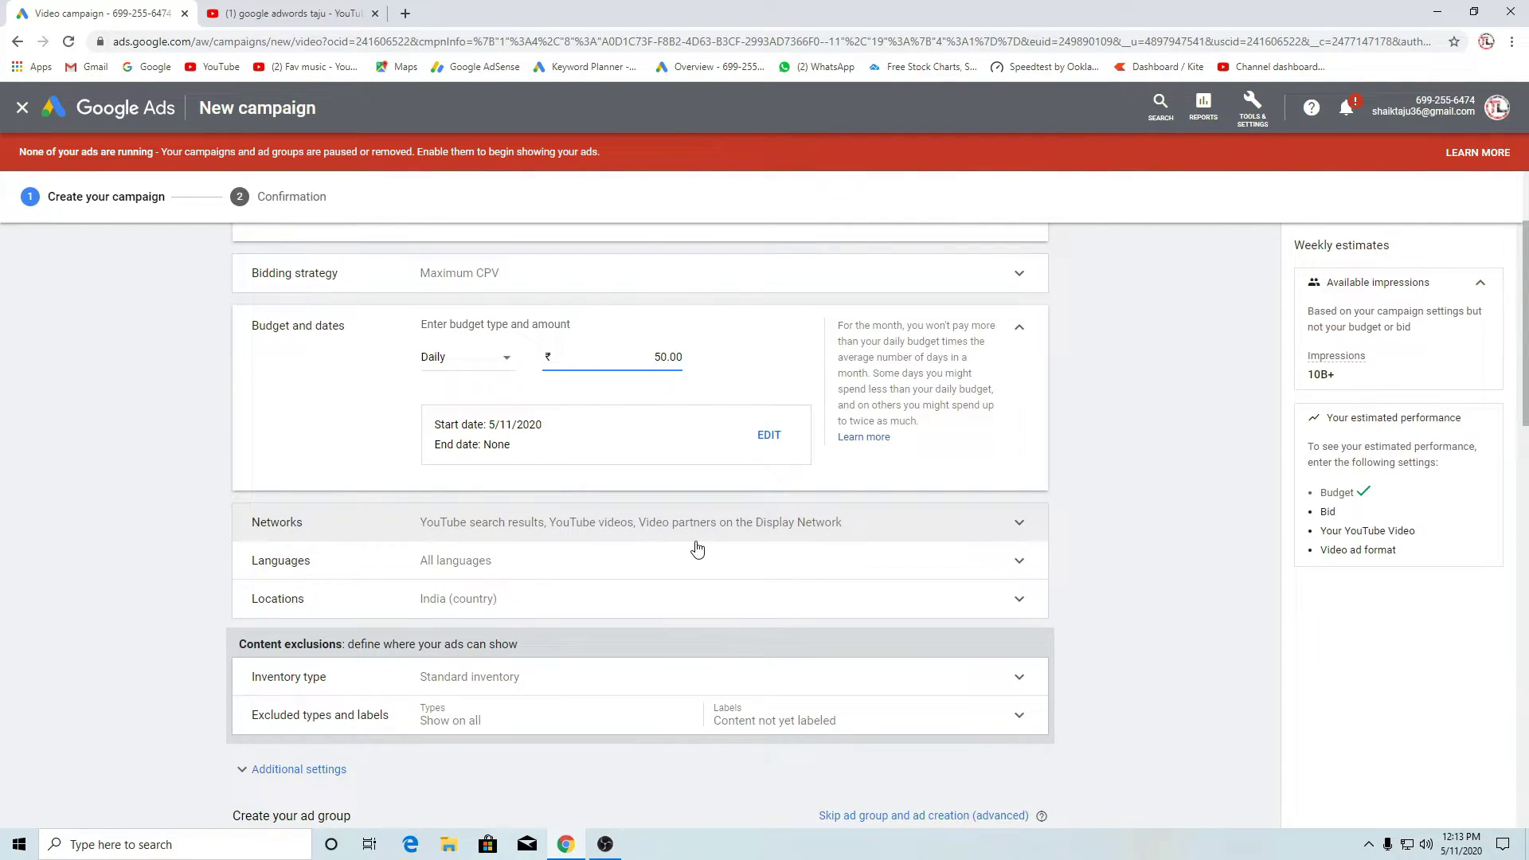
pyautogui.click(246, 527)
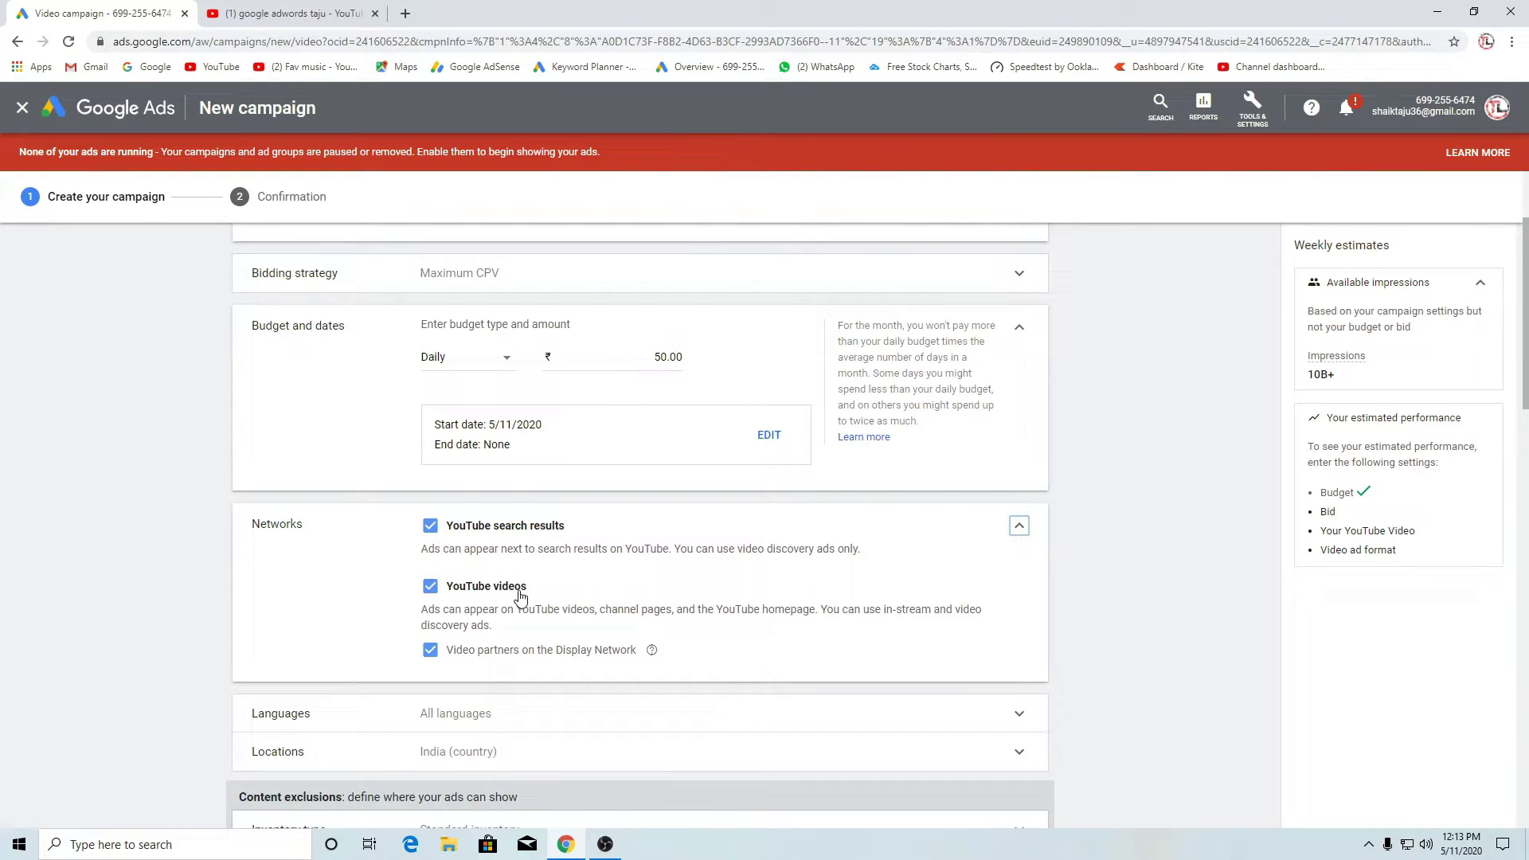
pyautogui.click(430, 589)
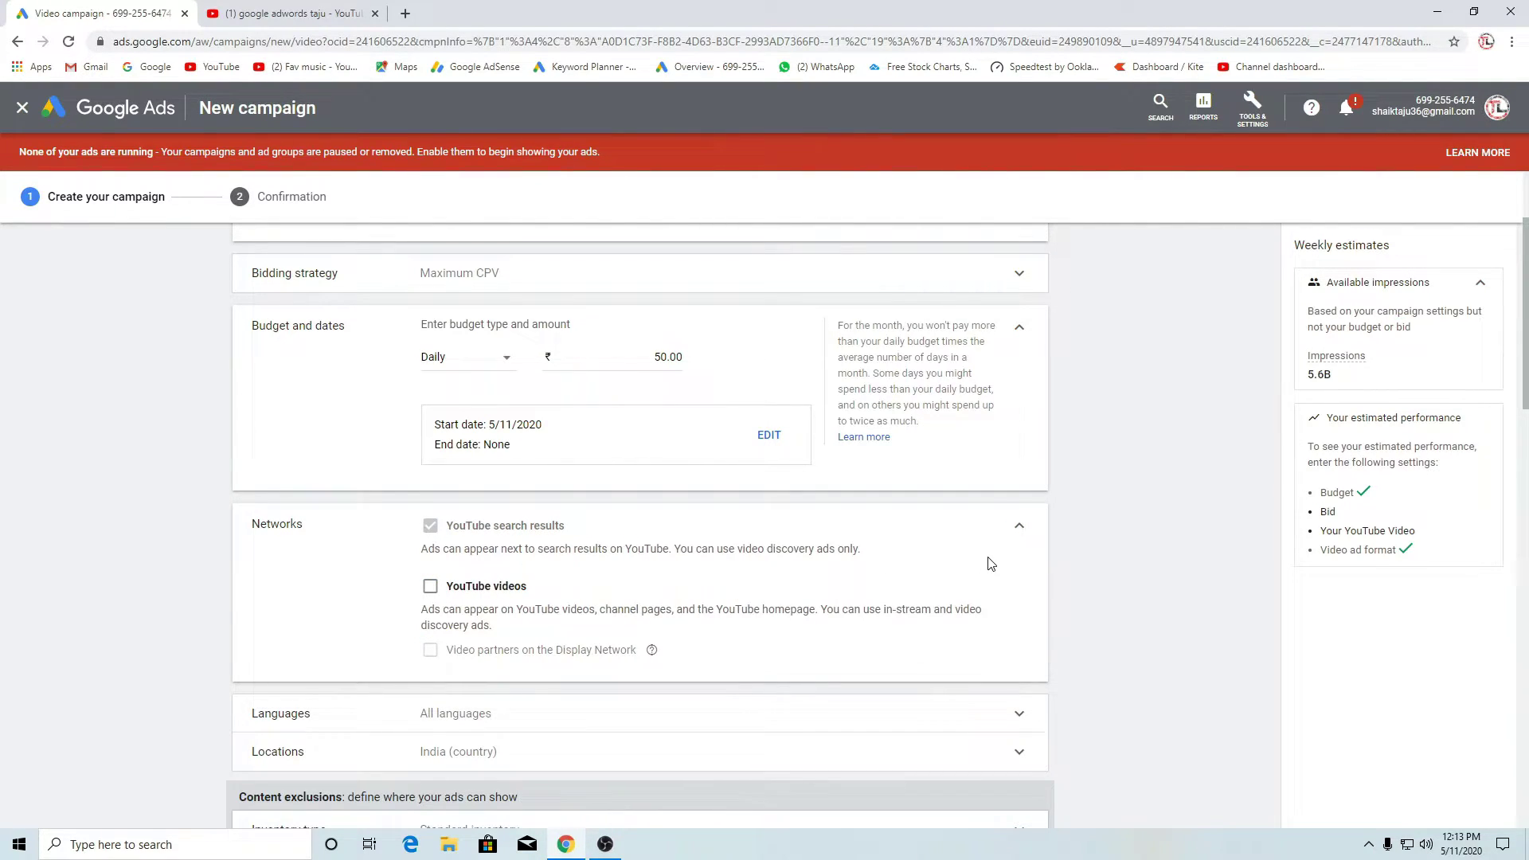
pyautogui.click(1020, 529)
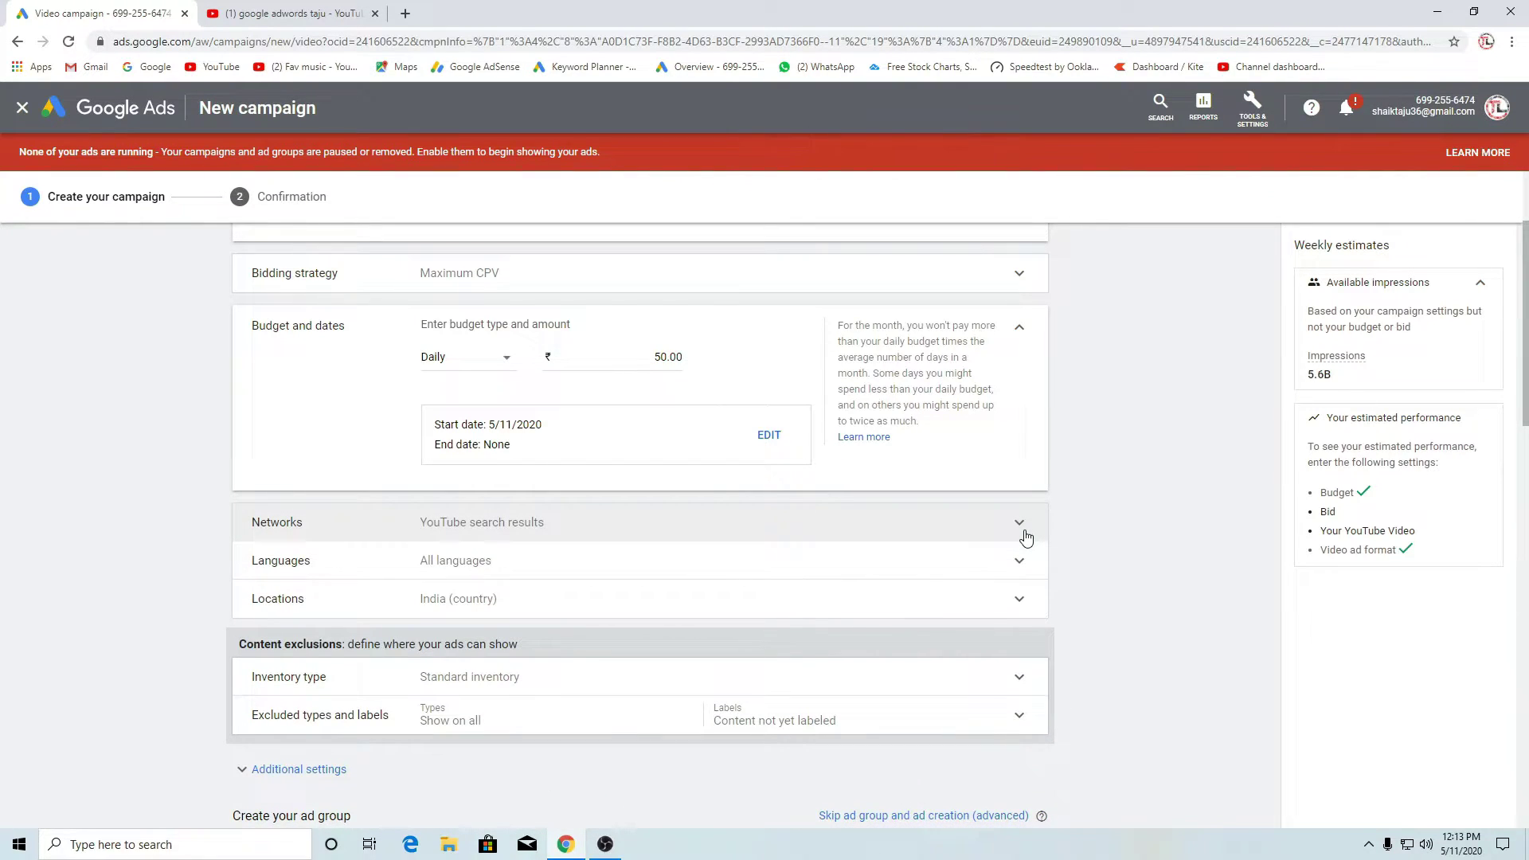
pyautogui.click(1024, 533)
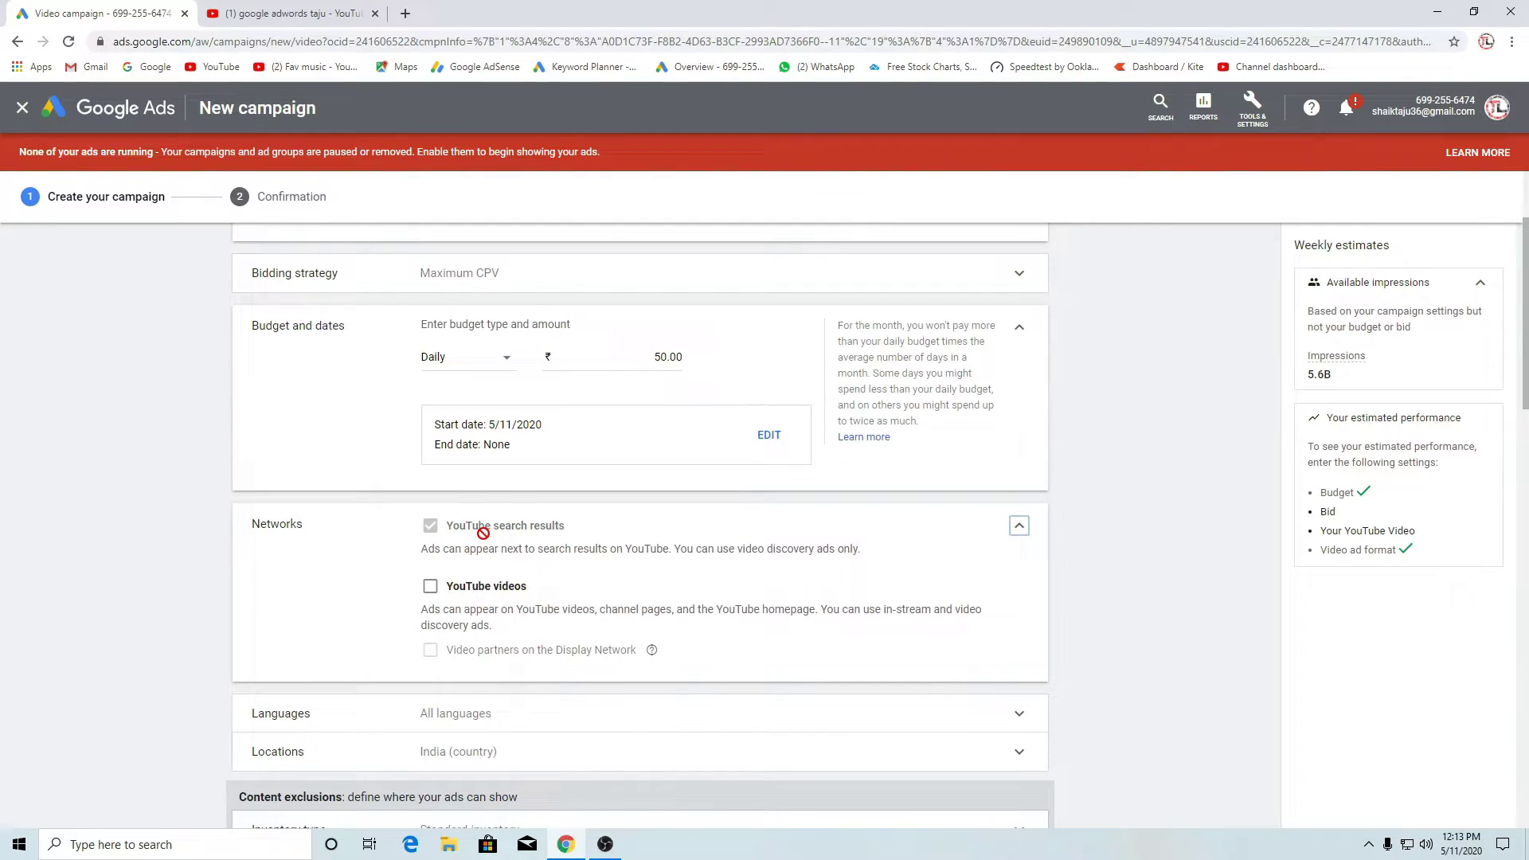
pyautogui.moveTo(458, 530)
pyautogui.click(1019, 528)
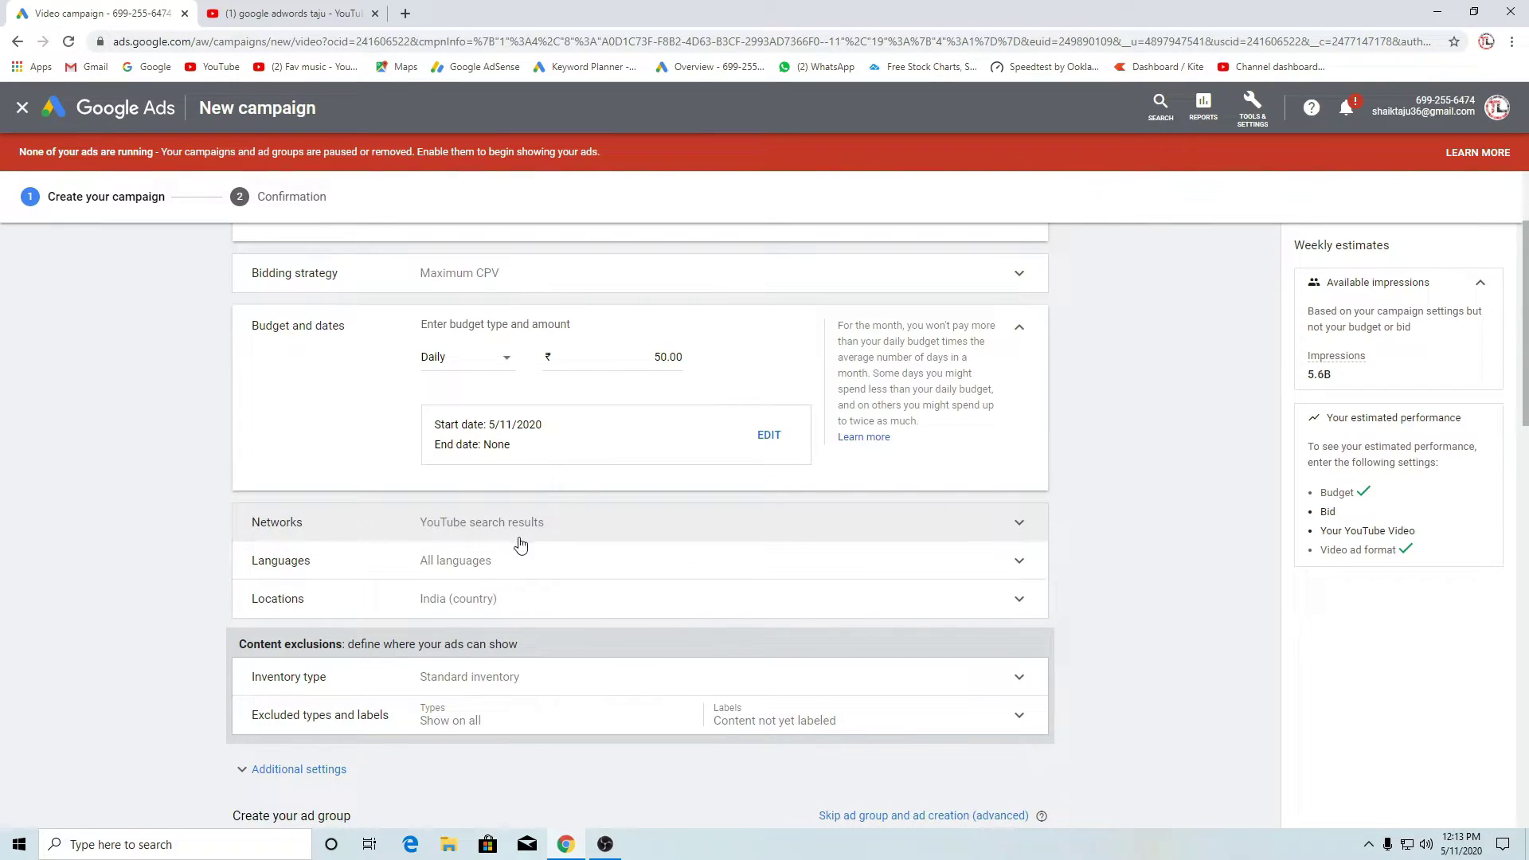
# Set Telugu as the campaign's target language
pyautogui.click(613, 548)
pyautogui.click(614, 537)
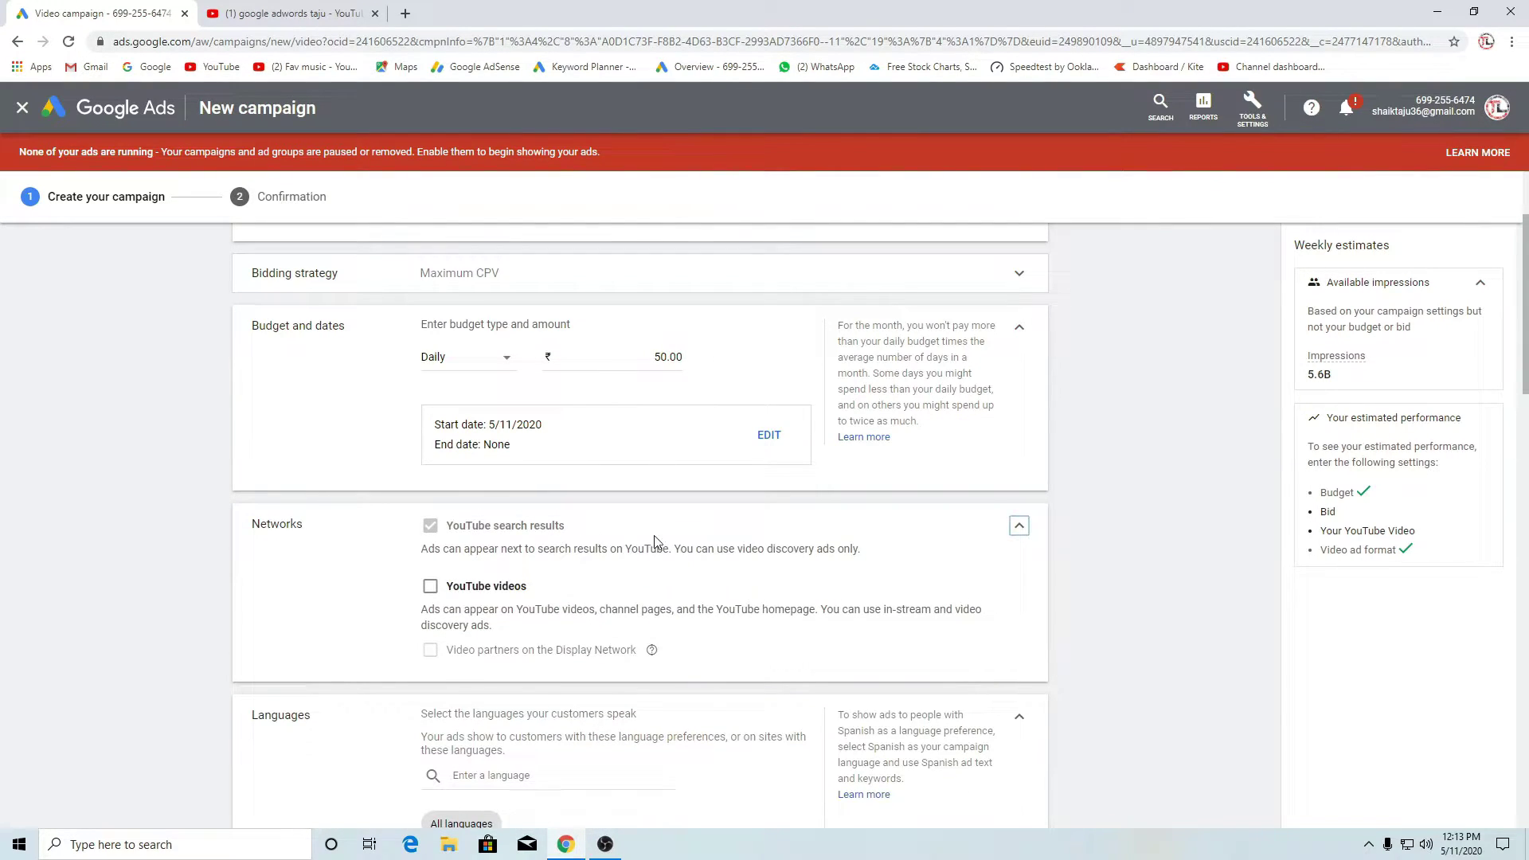
pyautogui.click(1017, 528)
pyautogui.scroll(-1, 796, 558)
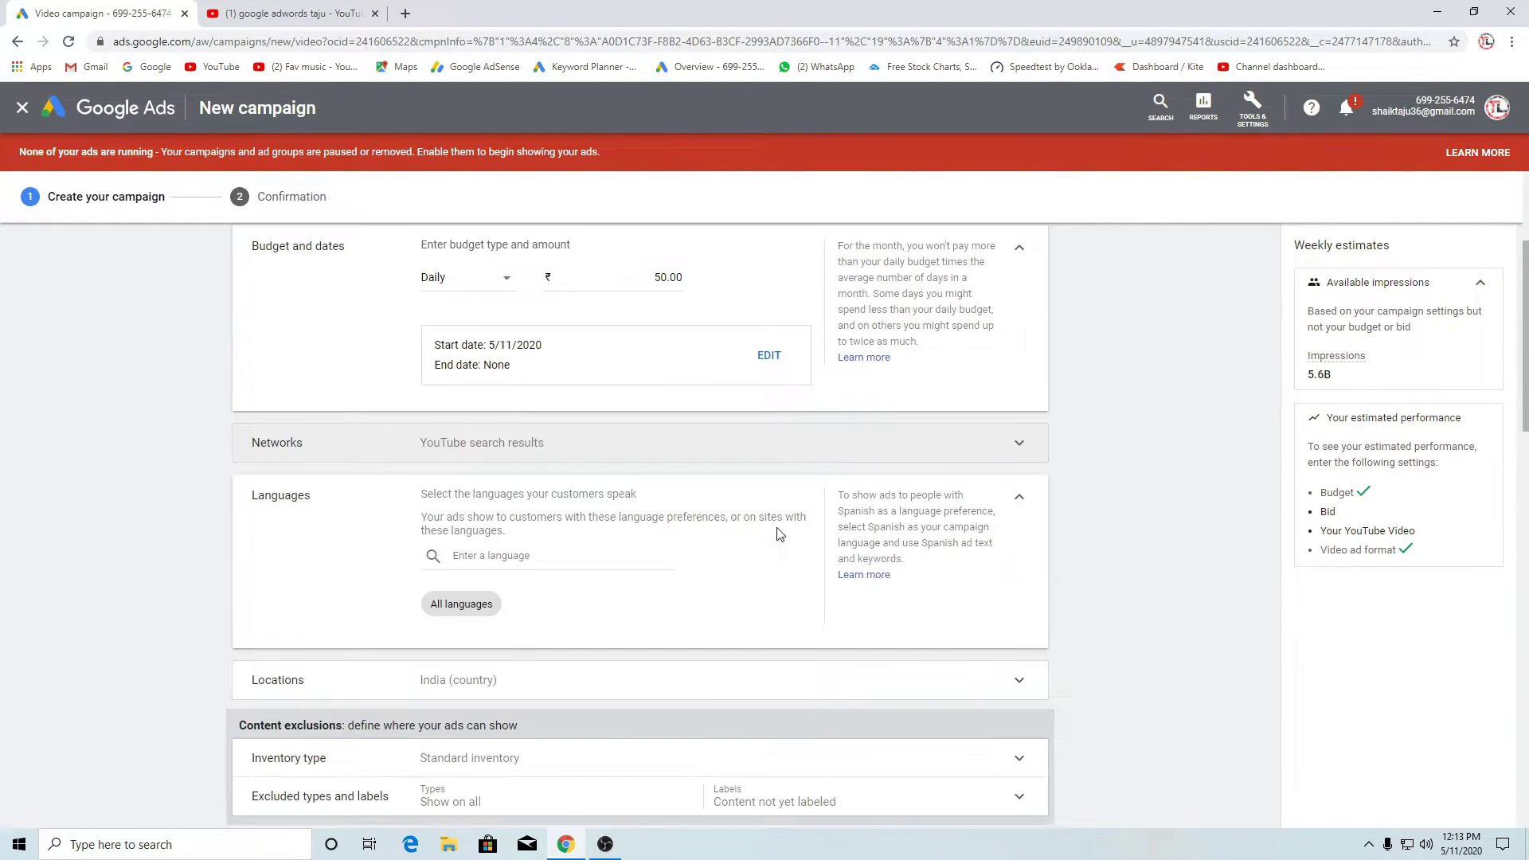
pyautogui.click(499, 556)
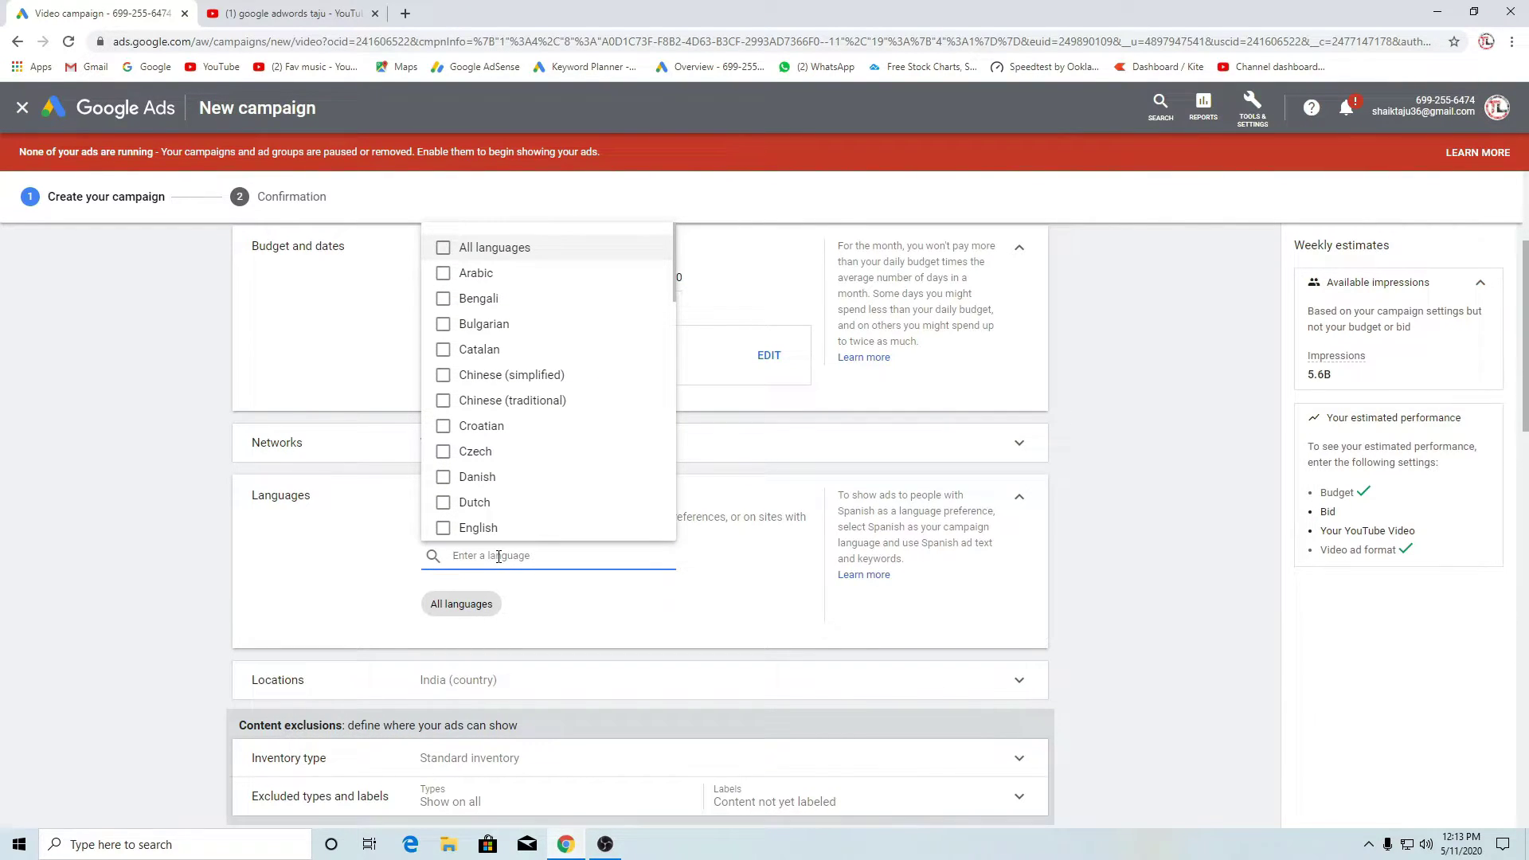
pyautogui.write('telugu')
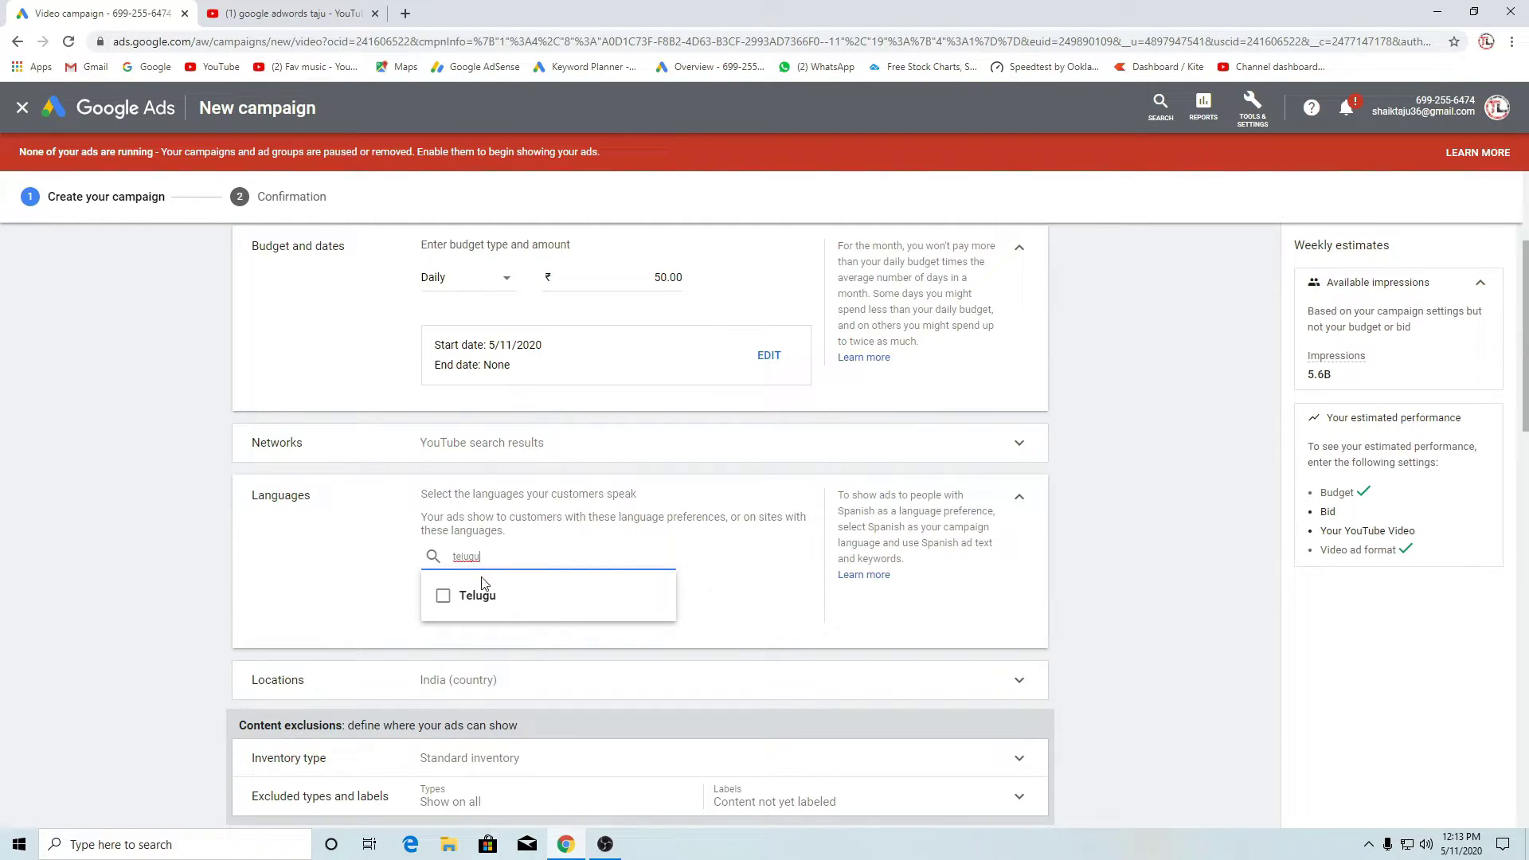
pyautogui.click(443, 597)
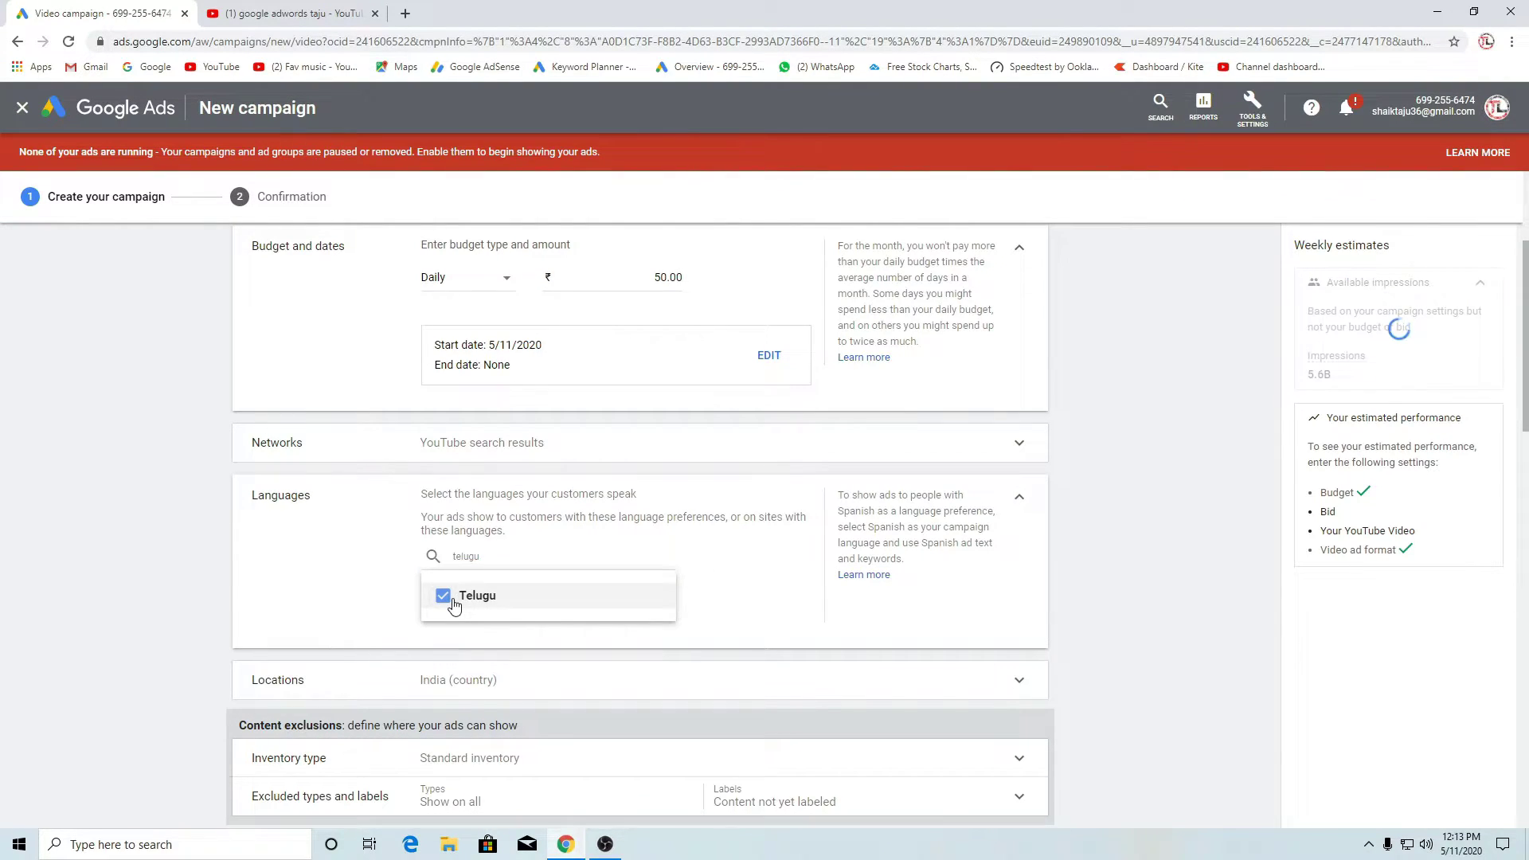
# Switch the campaign's location targeting to another location and target the state of Andhra Pradesh, India
pyautogui.click(350, 596)
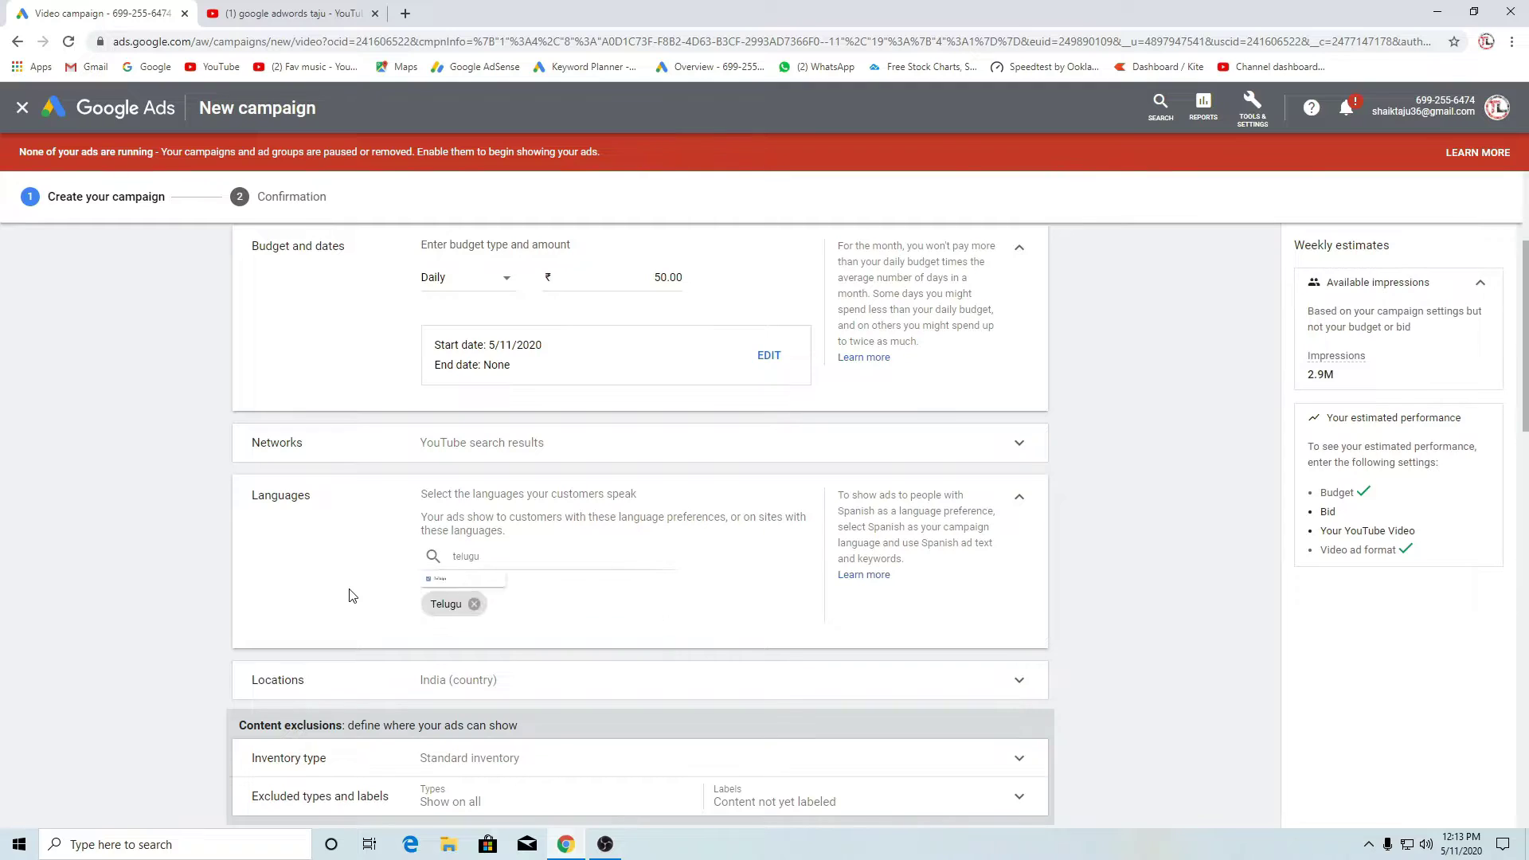
pyautogui.click(1020, 499)
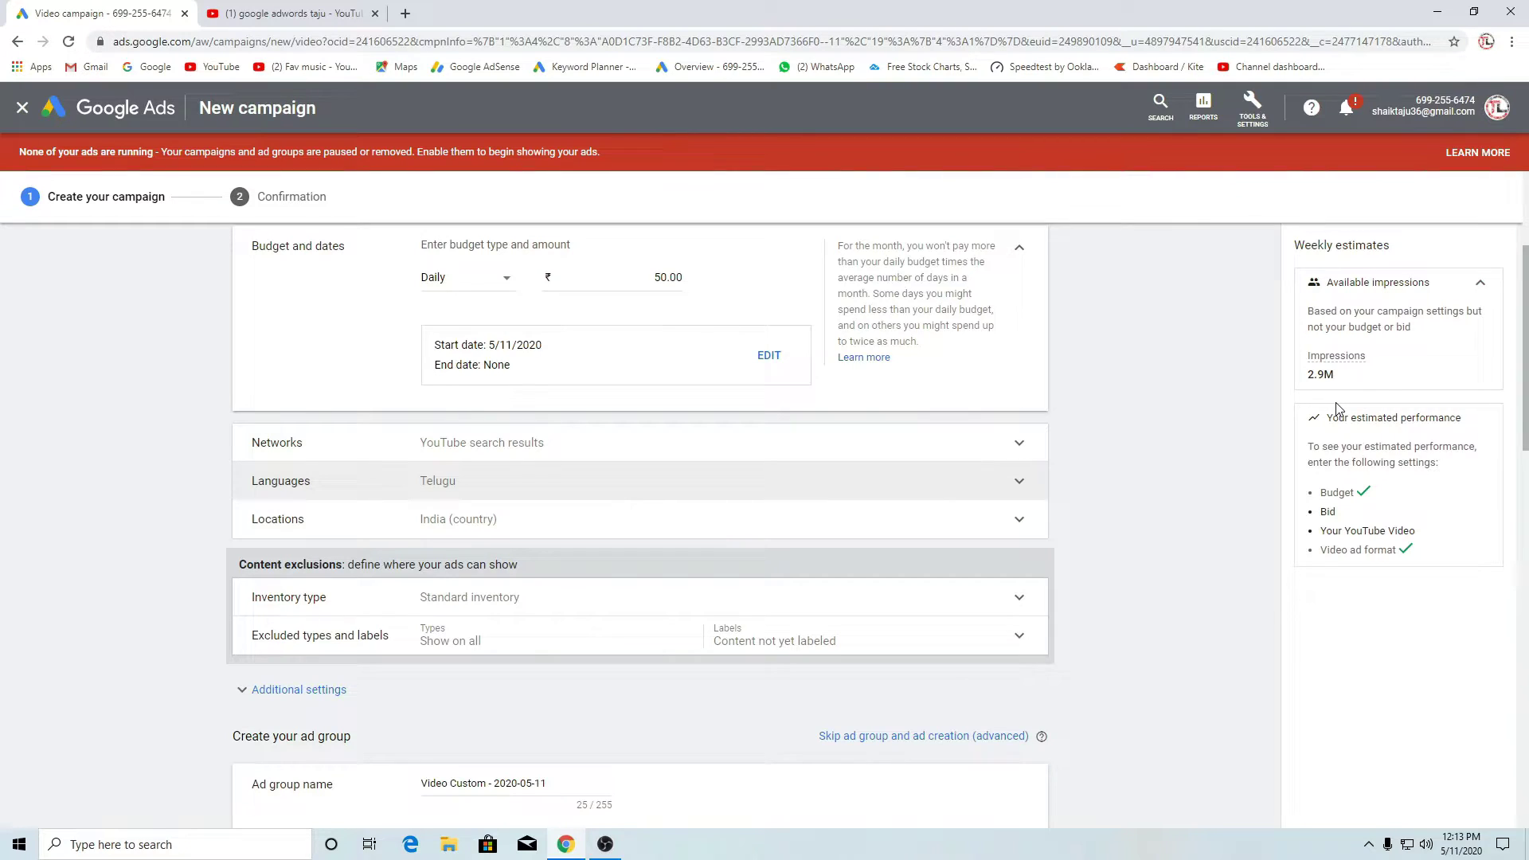
pyautogui.click(924, 522)
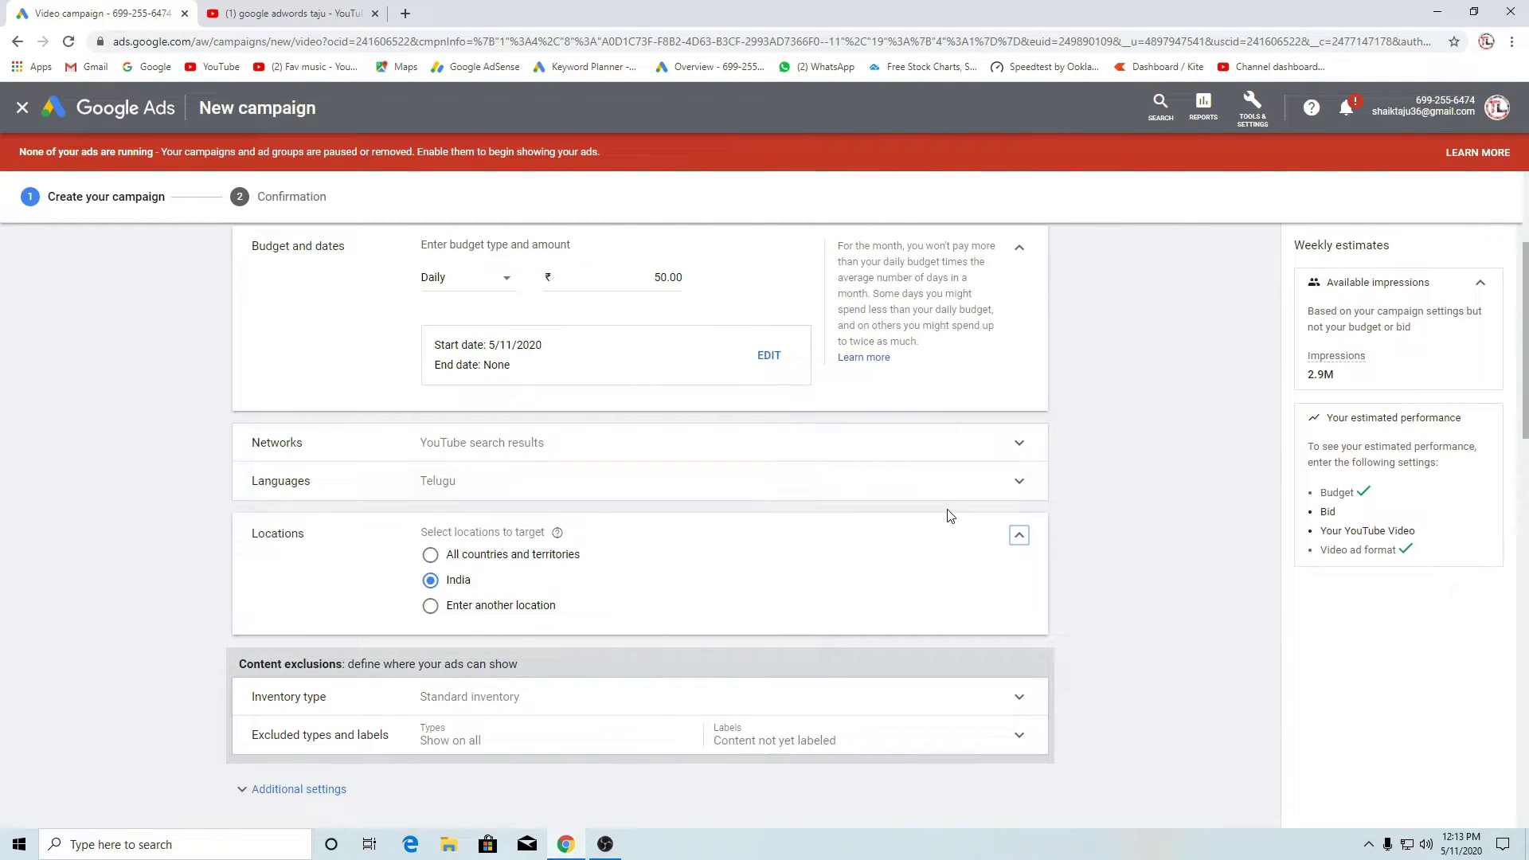
pyautogui.scroll(-1, 629, 535)
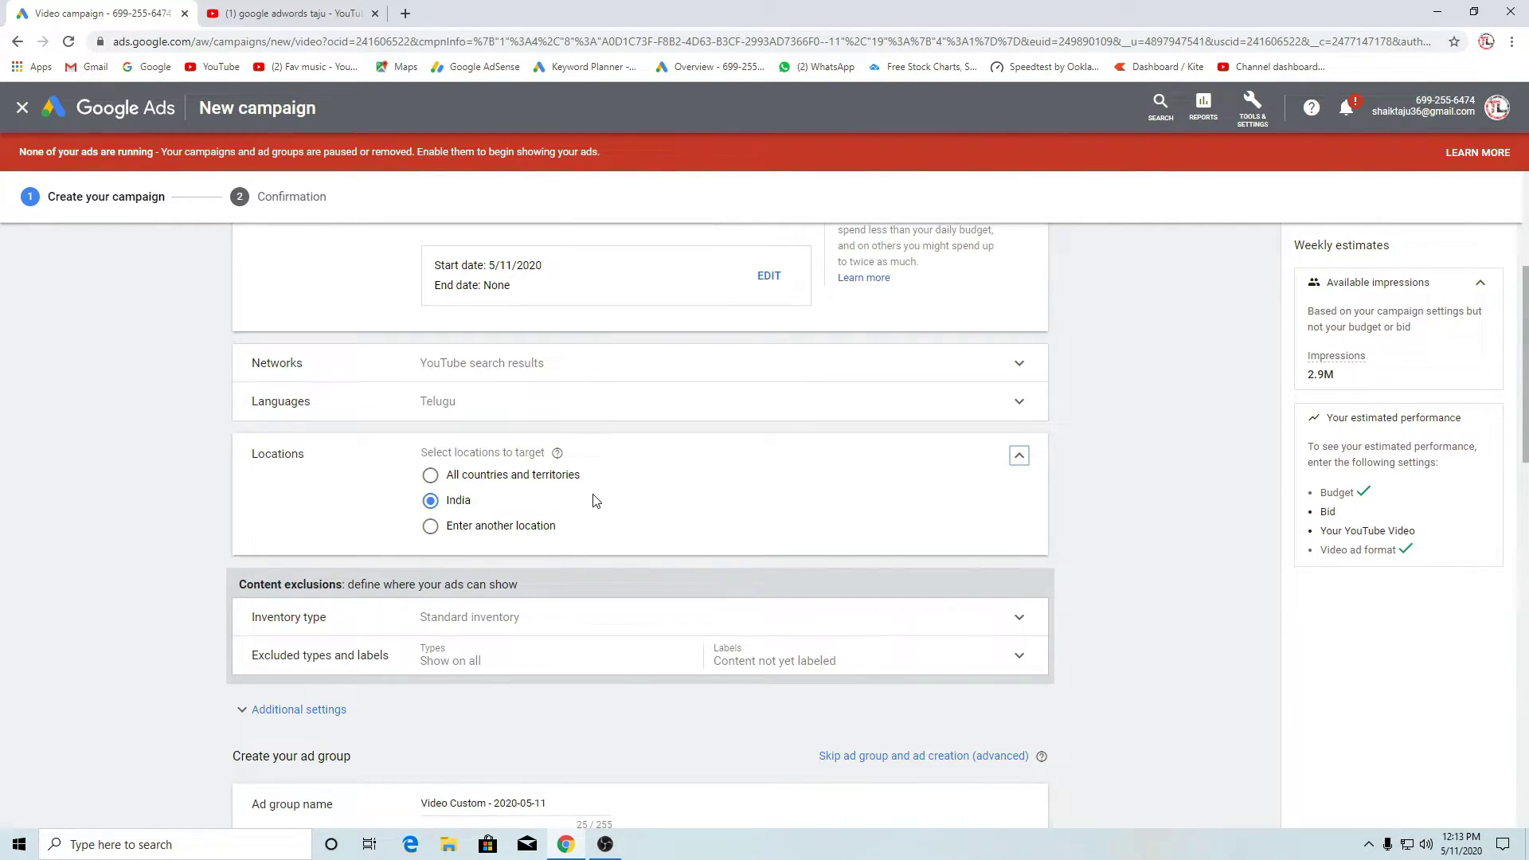
pyautogui.click(430, 527)
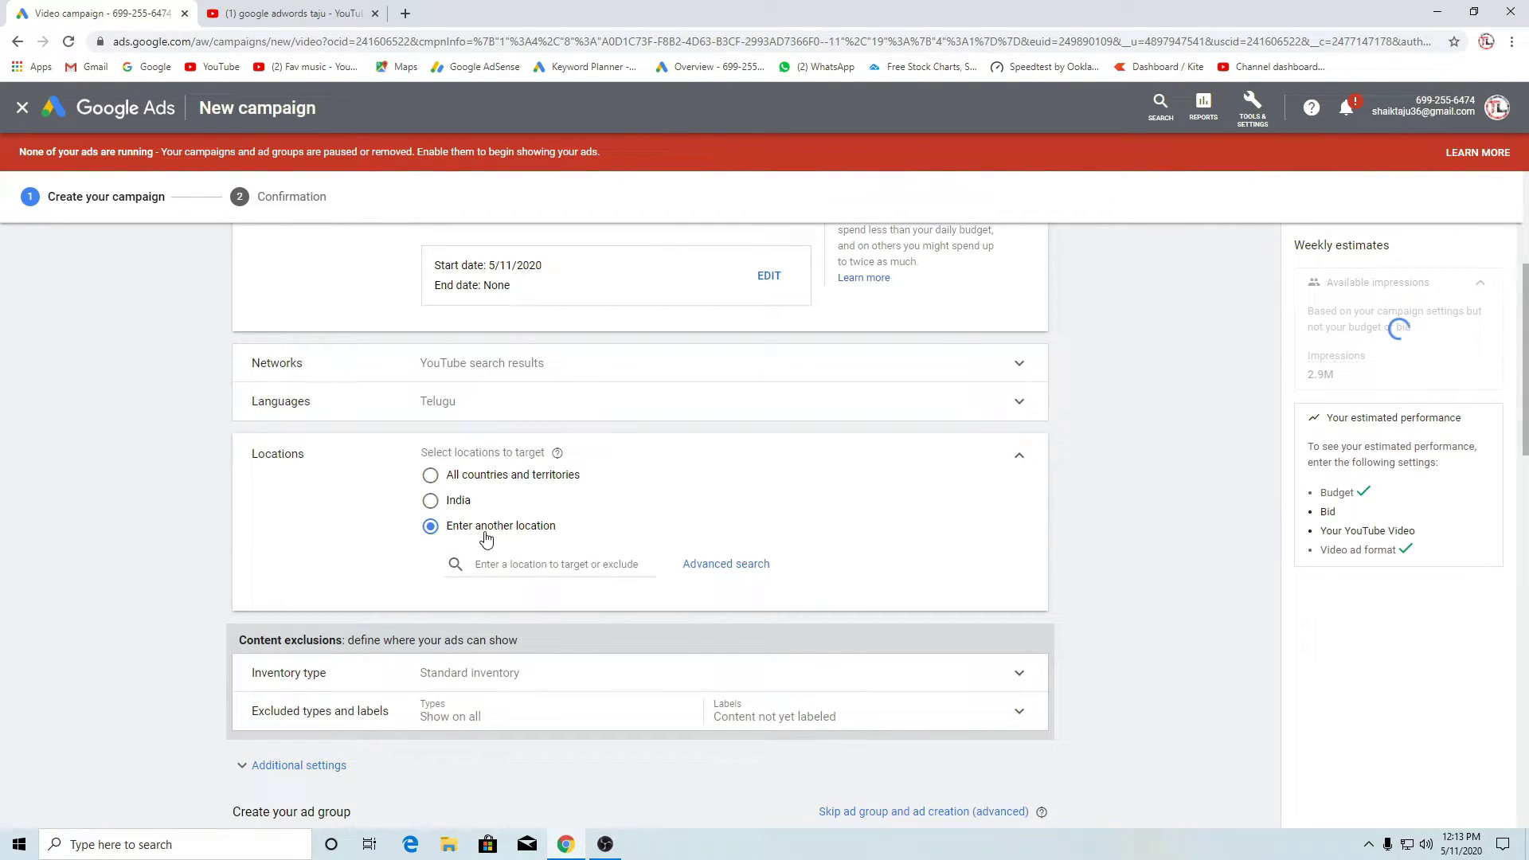
pyautogui.click(565, 564)
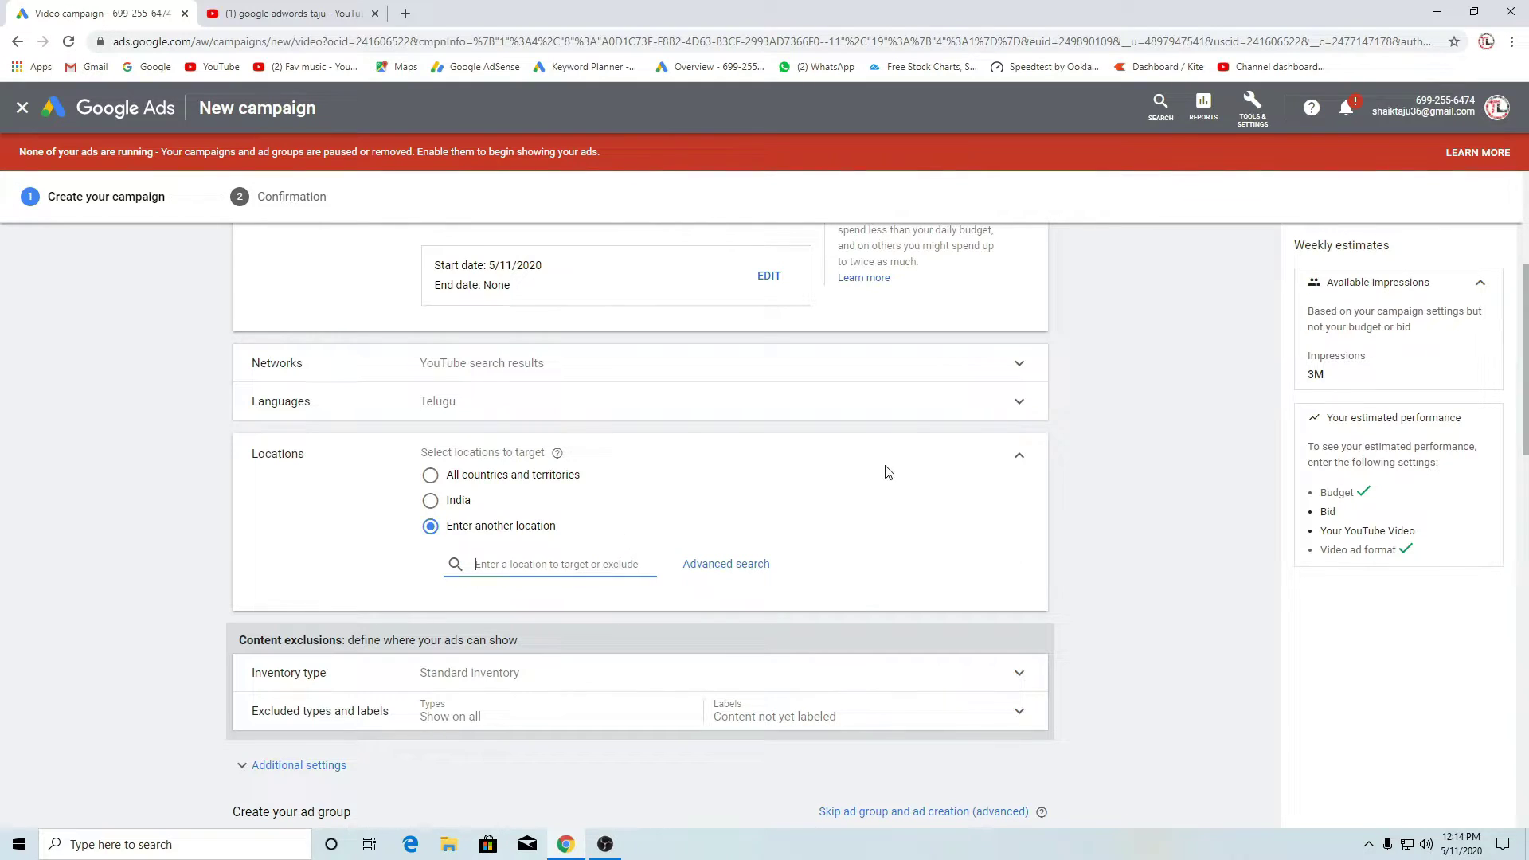
pyautogui.write('andhra')
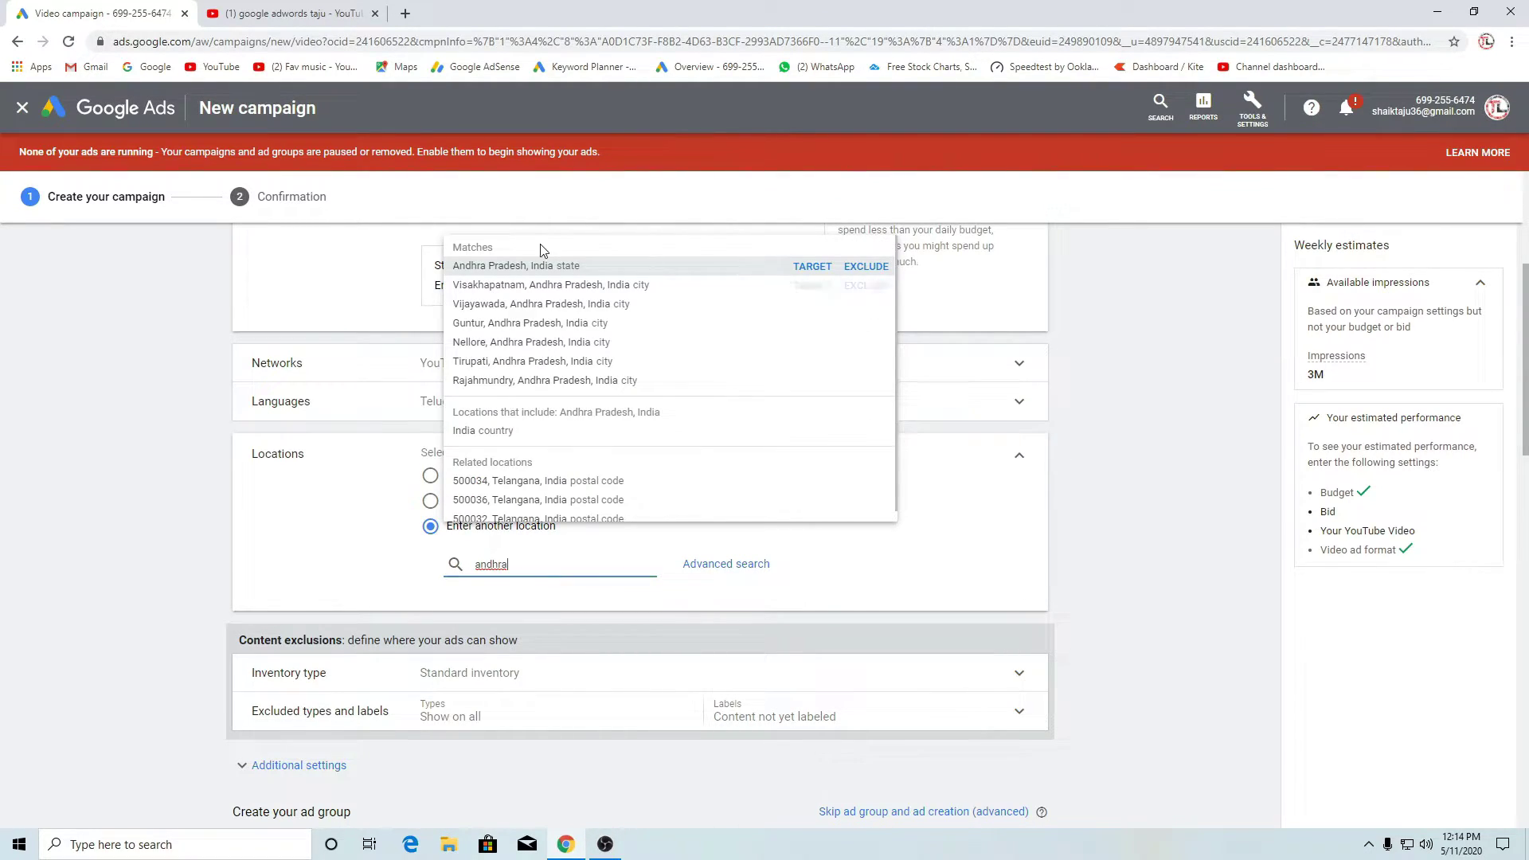
pyautogui.click(544, 267)
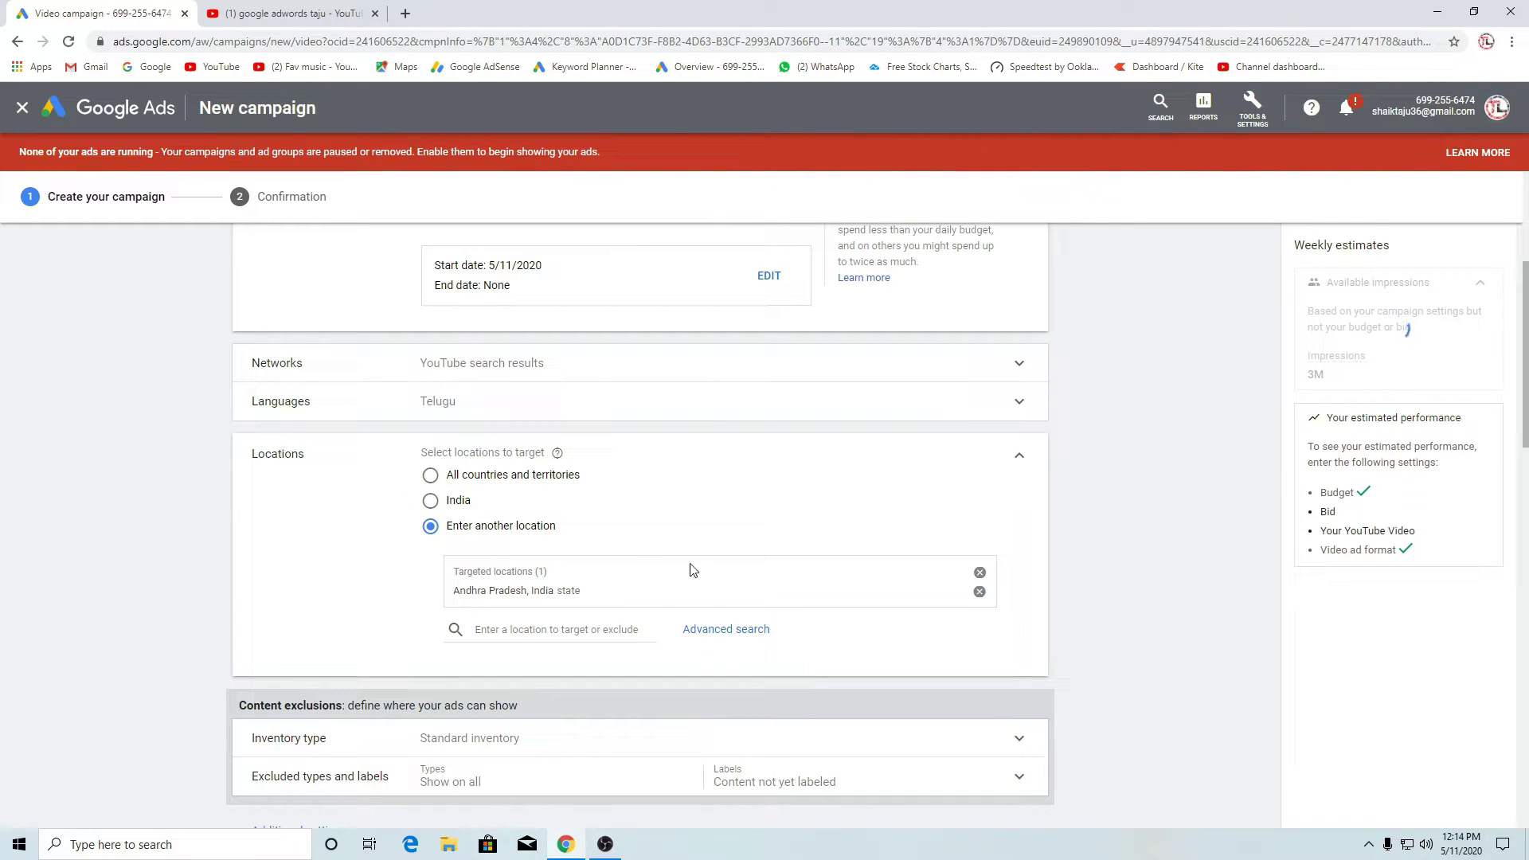
# Add the state of Telangana, India, to the campaign's targeted locations
pyautogui.click(536, 631)
pyautogui.write('tel')
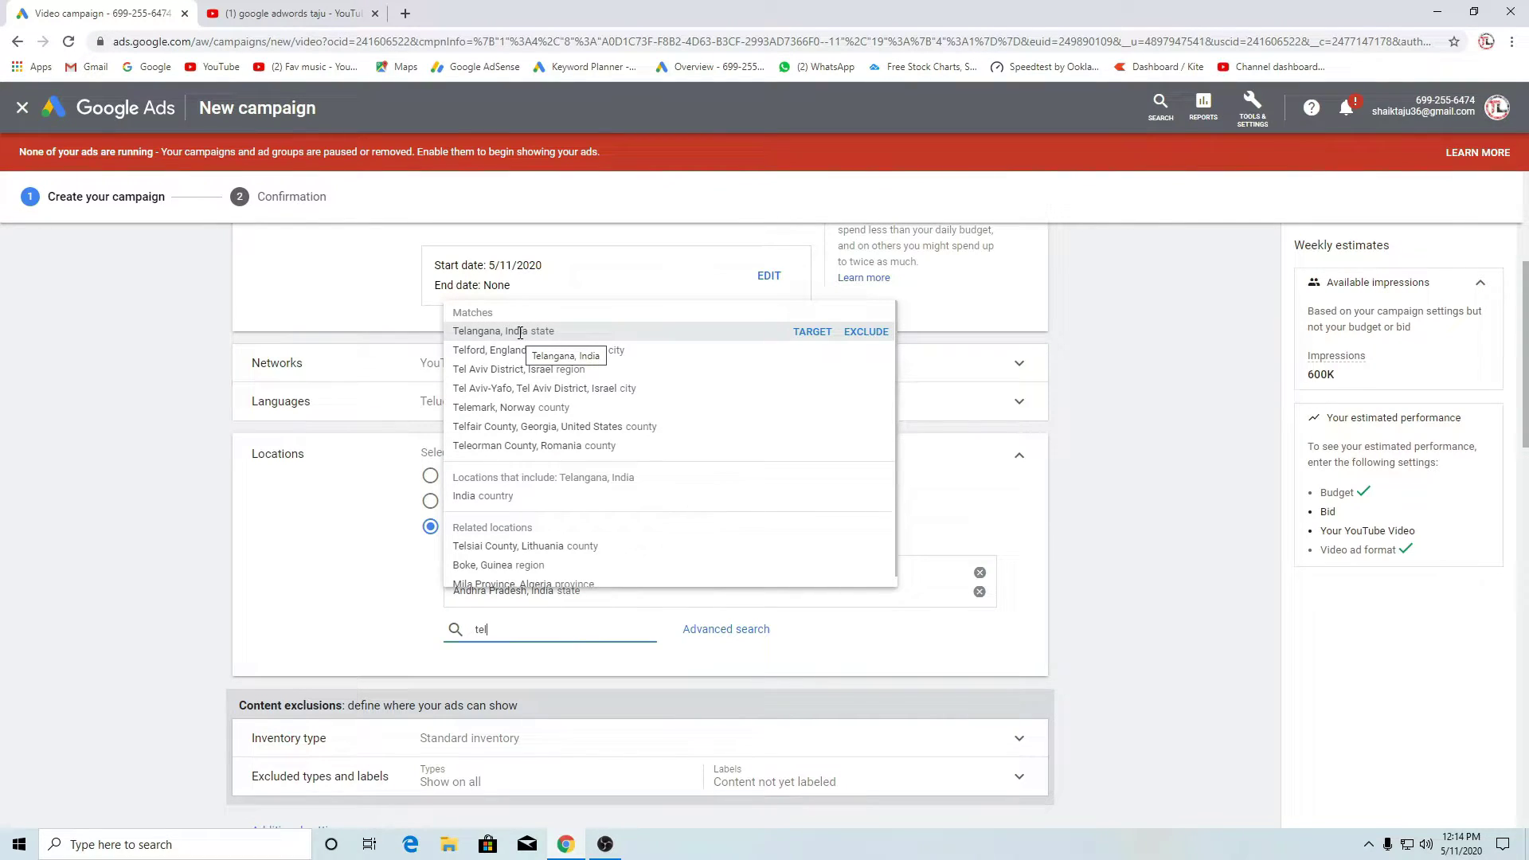
pyautogui.click(520, 333)
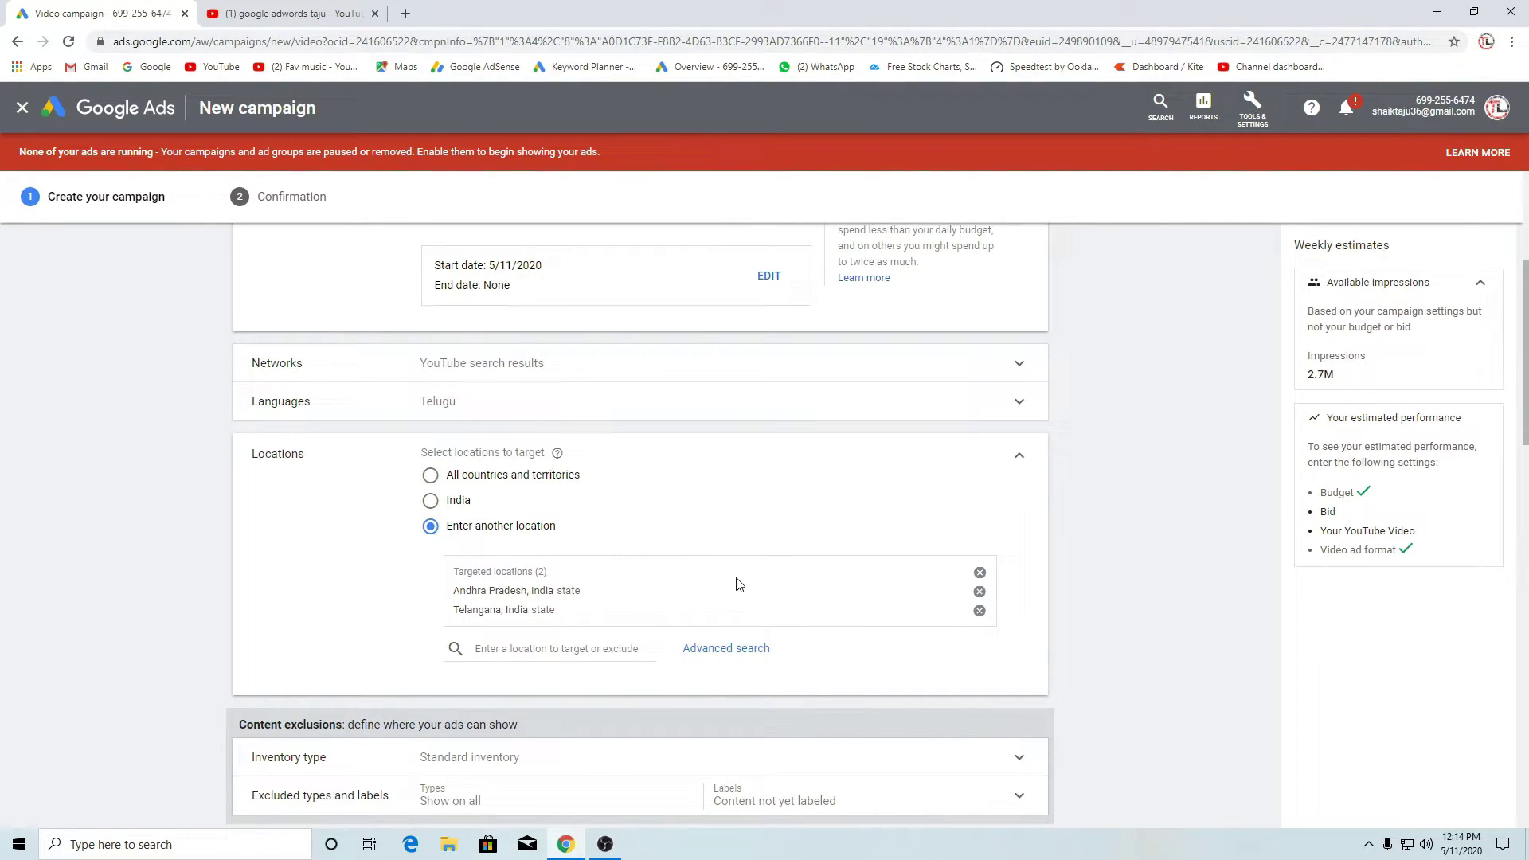
pyautogui.click(1016, 464)
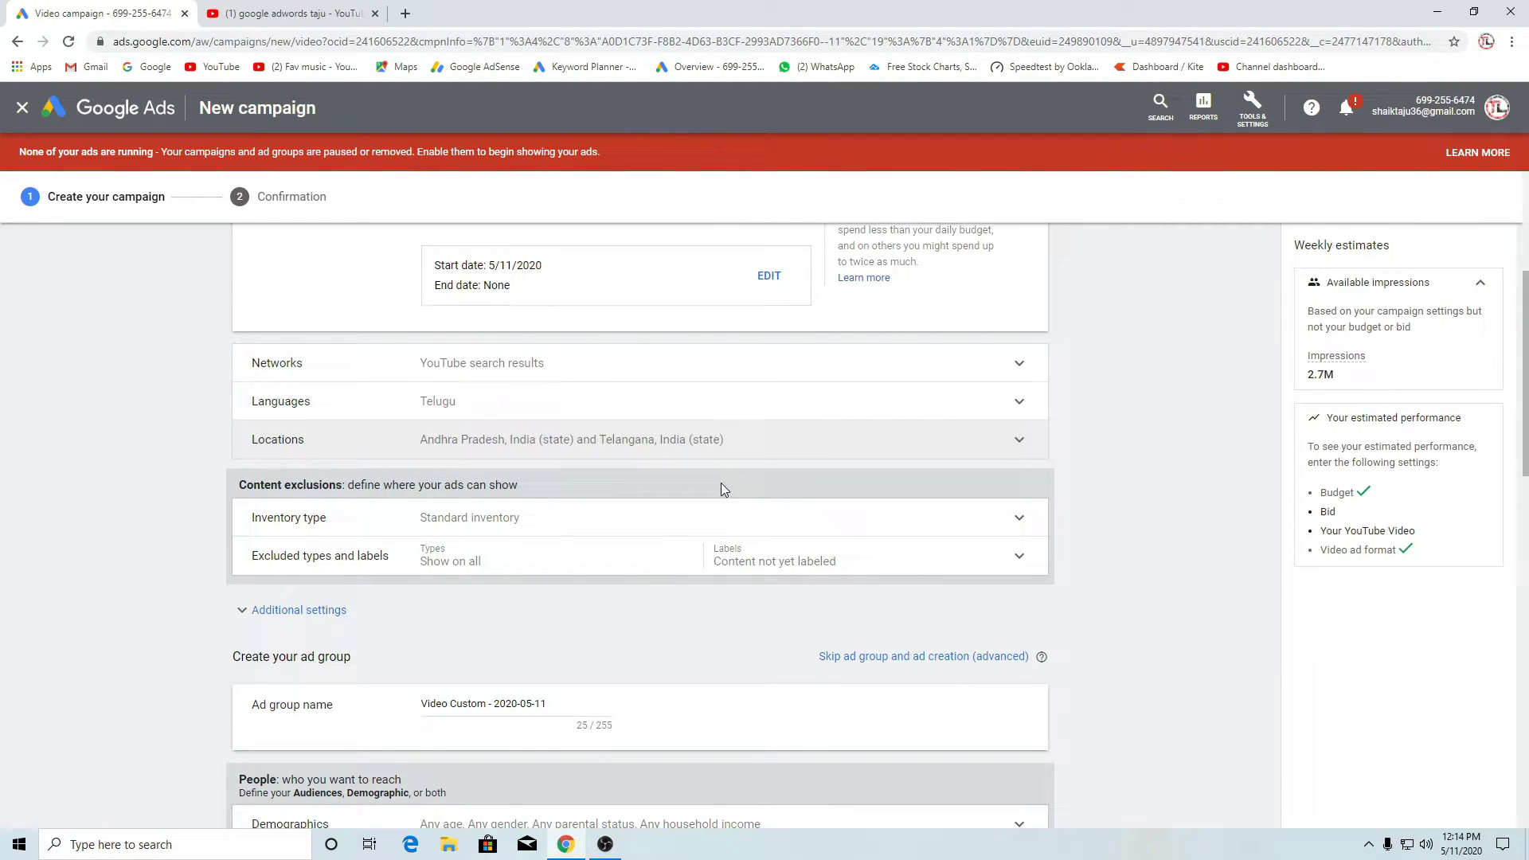
# Check the inventory type options and replace the default ad group name with "dog"
pyautogui.click(951, 530)
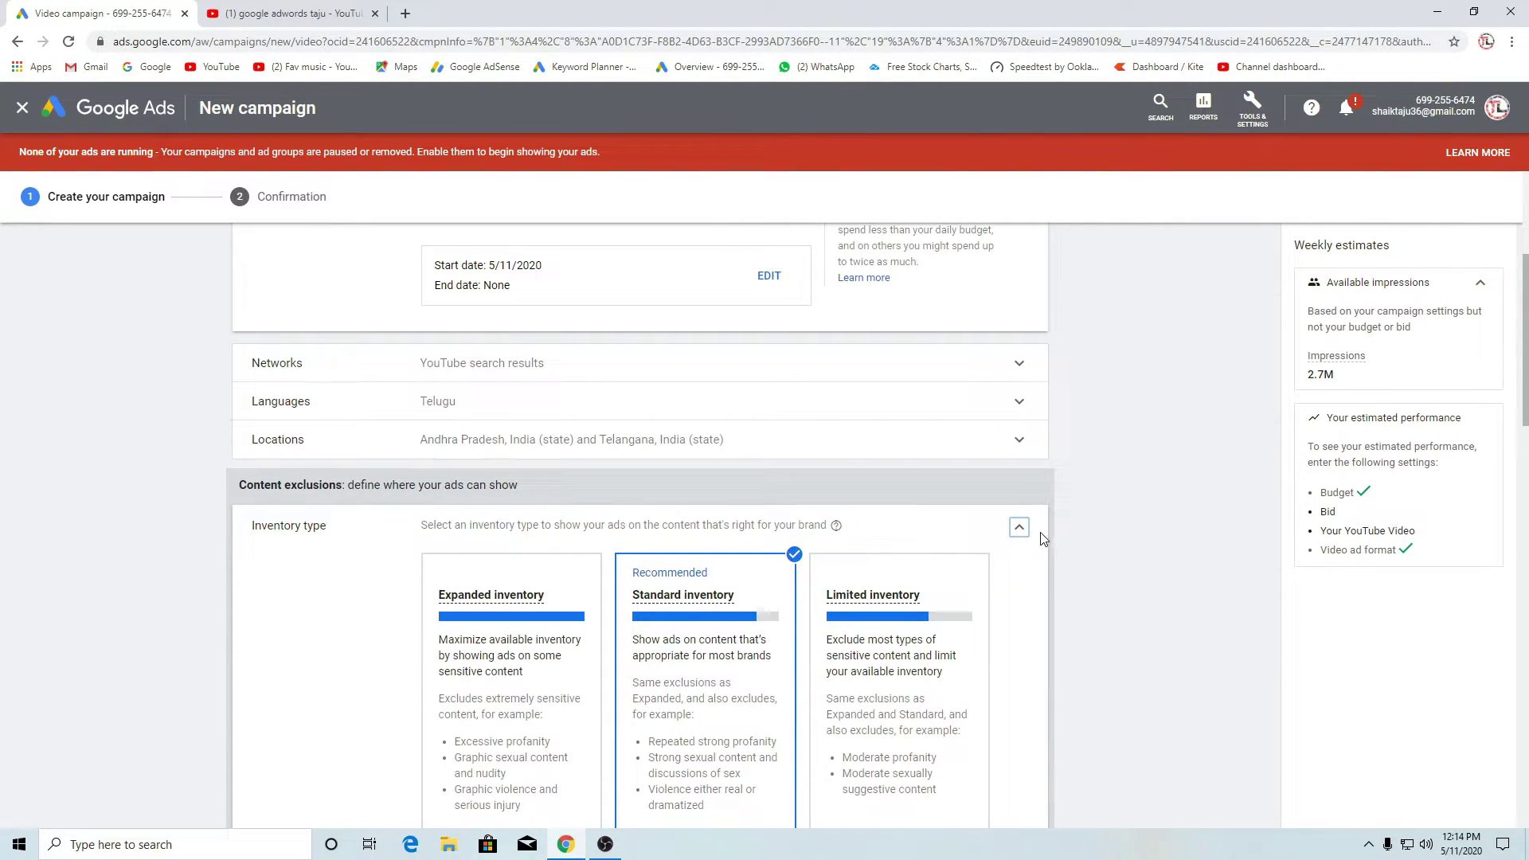
pyautogui.click(1018, 528)
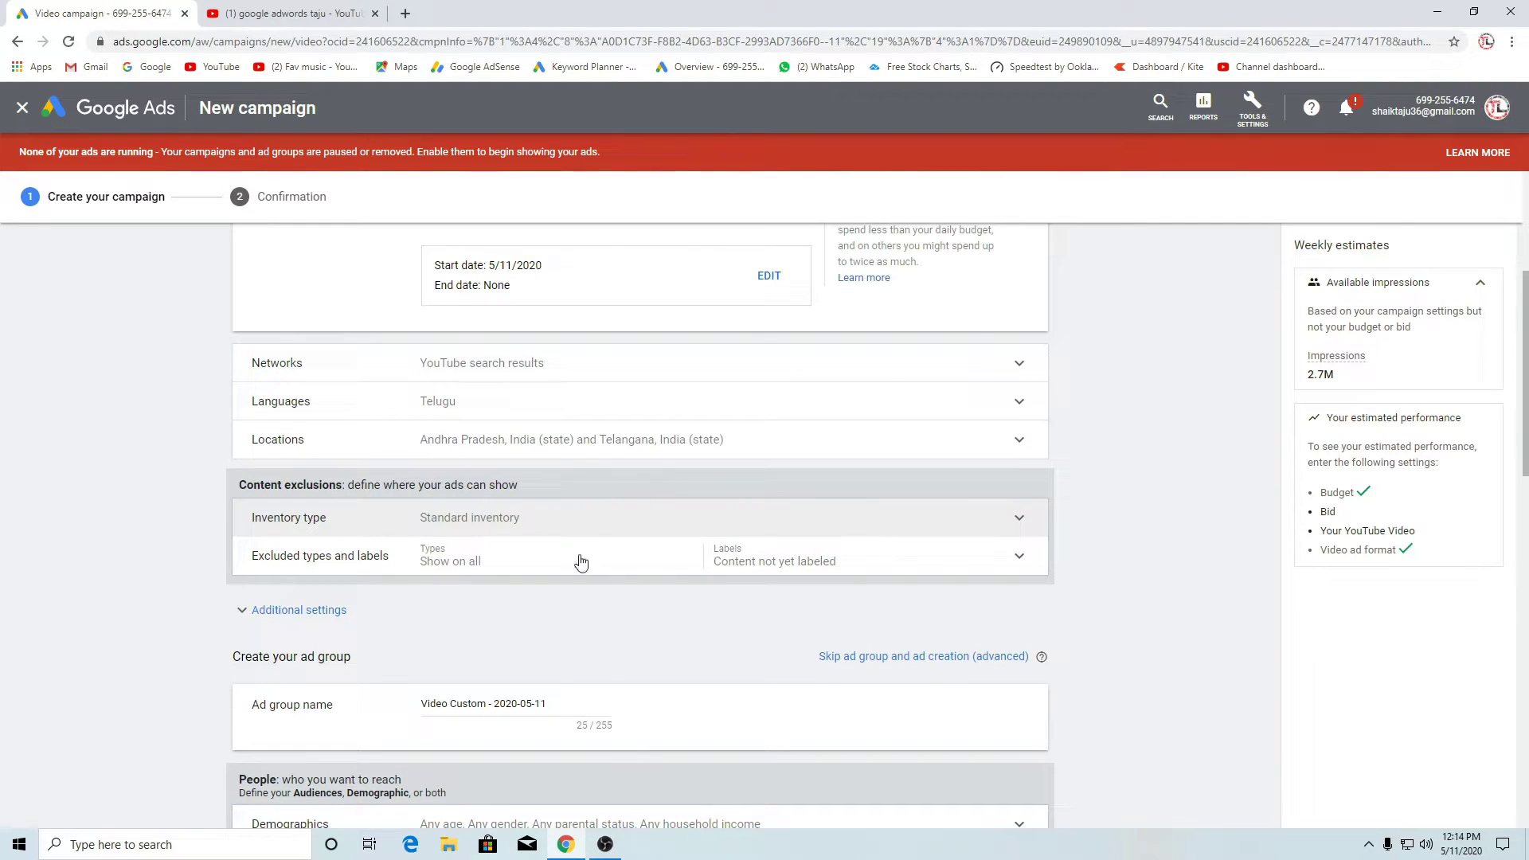
pyautogui.scroll(-2, 768, 525)
pyautogui.moveTo(554, 541); pyautogui.dragTo(391, 543)
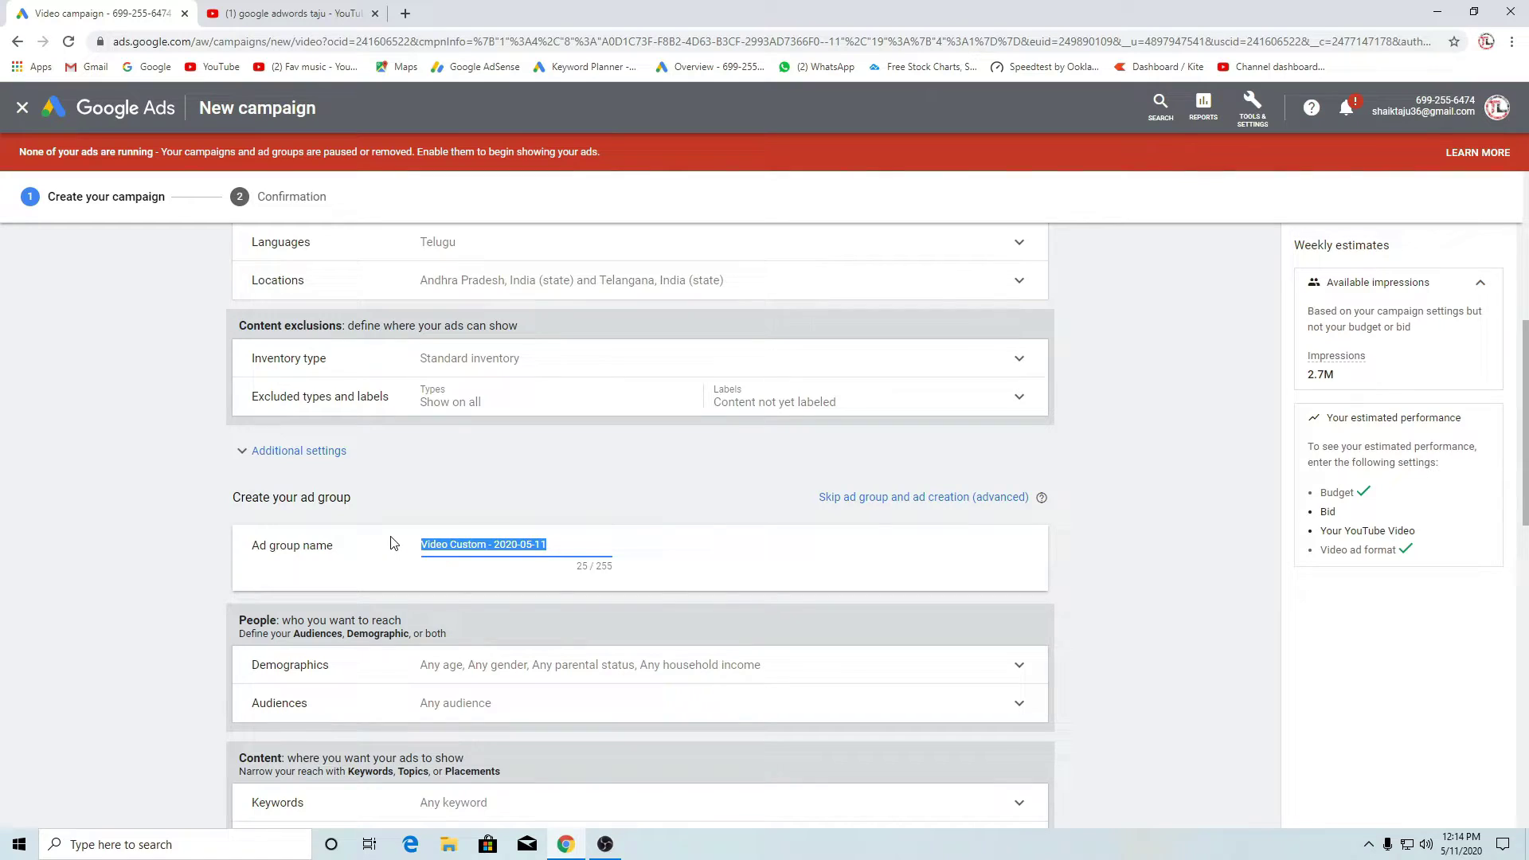
pyautogui.press('BackSpace')
pyautogui.write('dog')
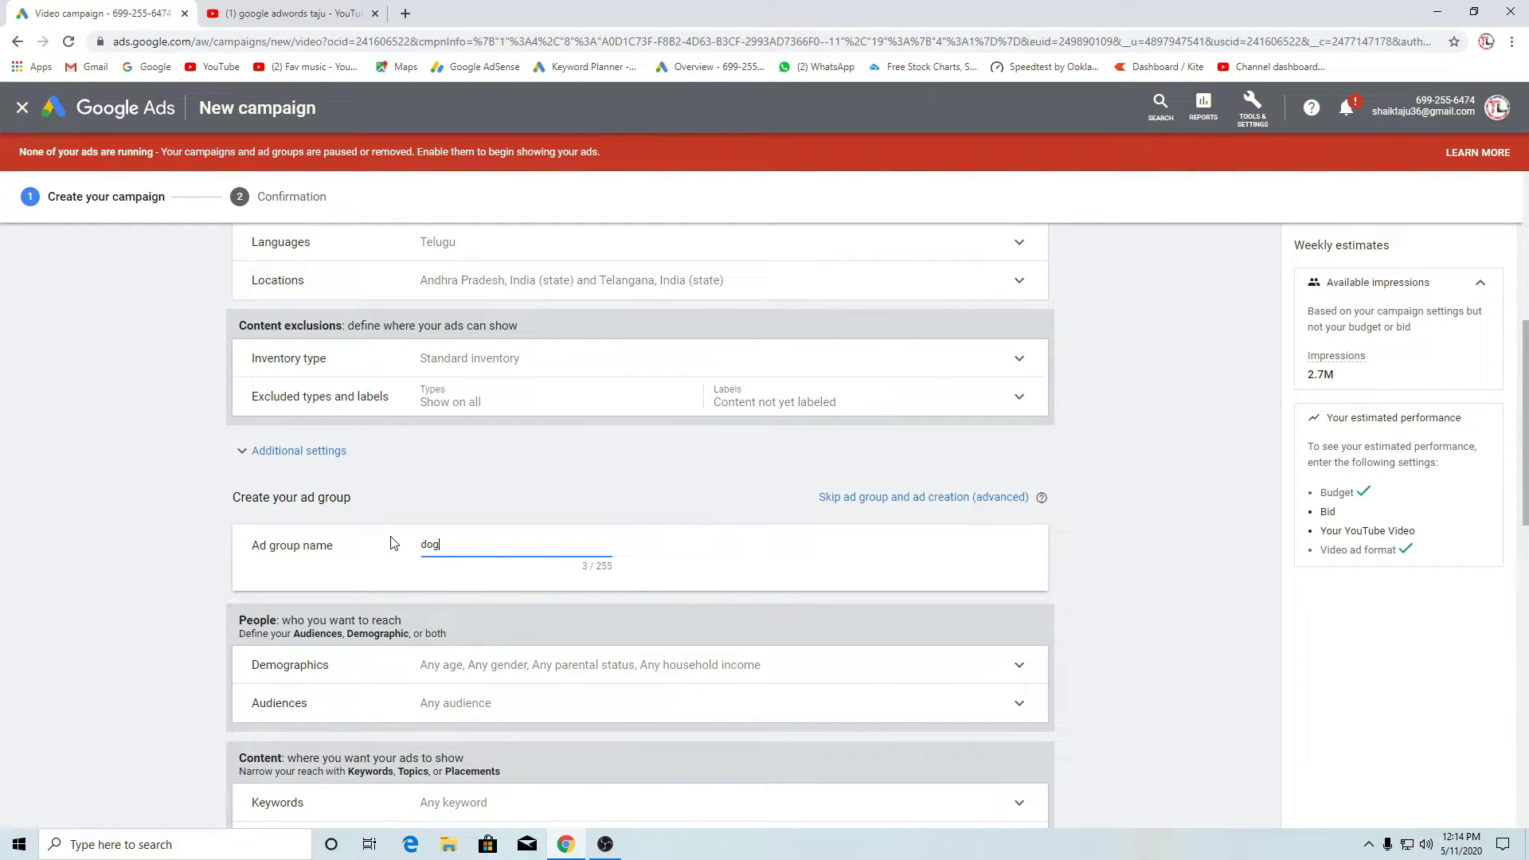
# Review the audience options available for the ad group without selecting any
pyautogui.scroll(-2, 745, 603)
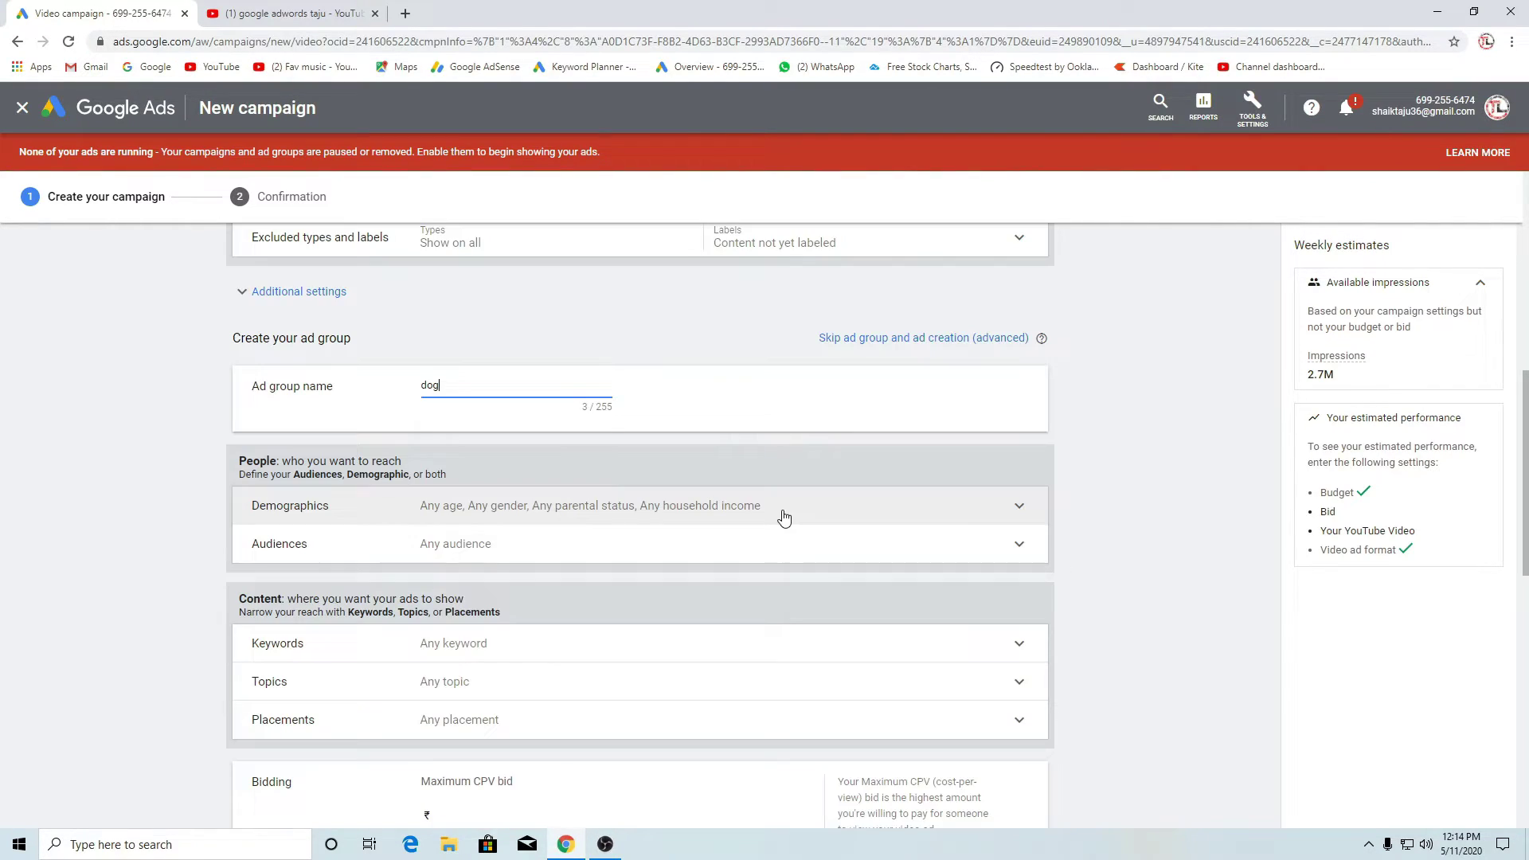
pyautogui.click(421, 548)
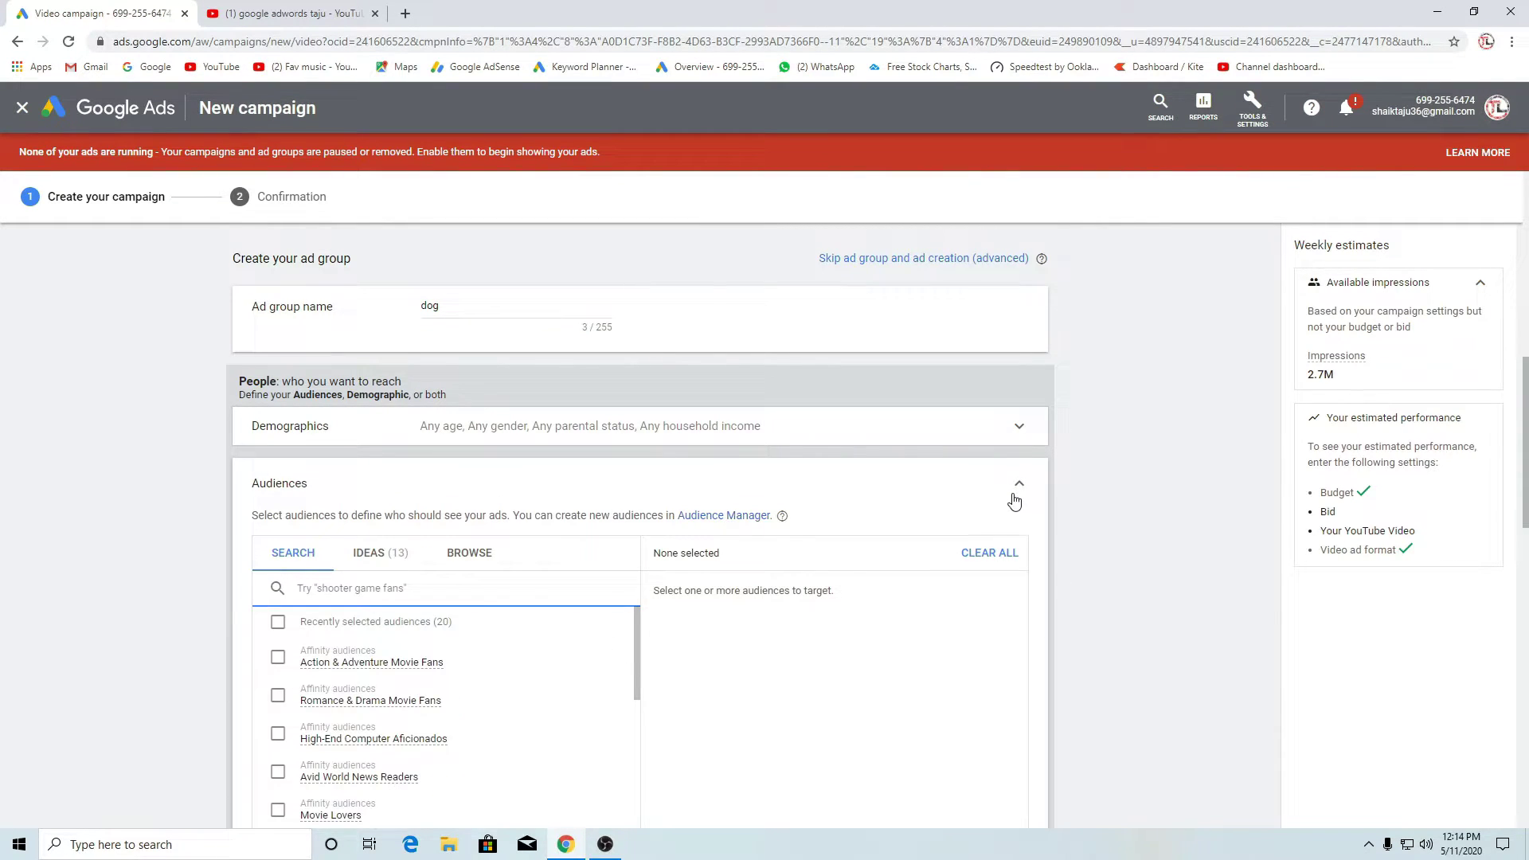
pyautogui.click(1017, 494)
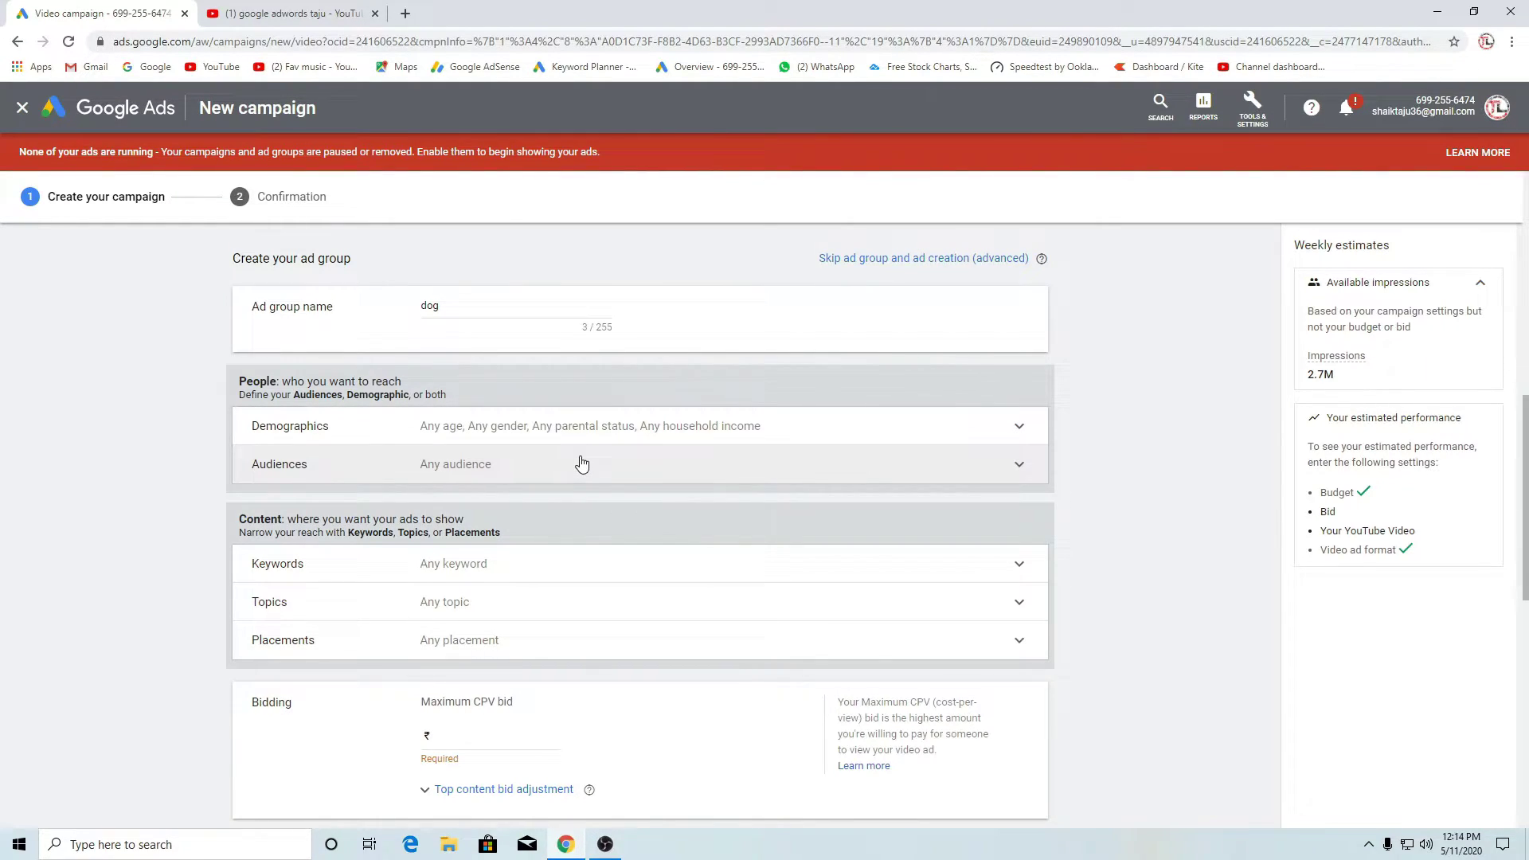
# Enter "google adwords promote" and "youtube channel promote" as targeting keywords on separate lines for the ad group
pyautogui.scroll(-1, 657, 478)
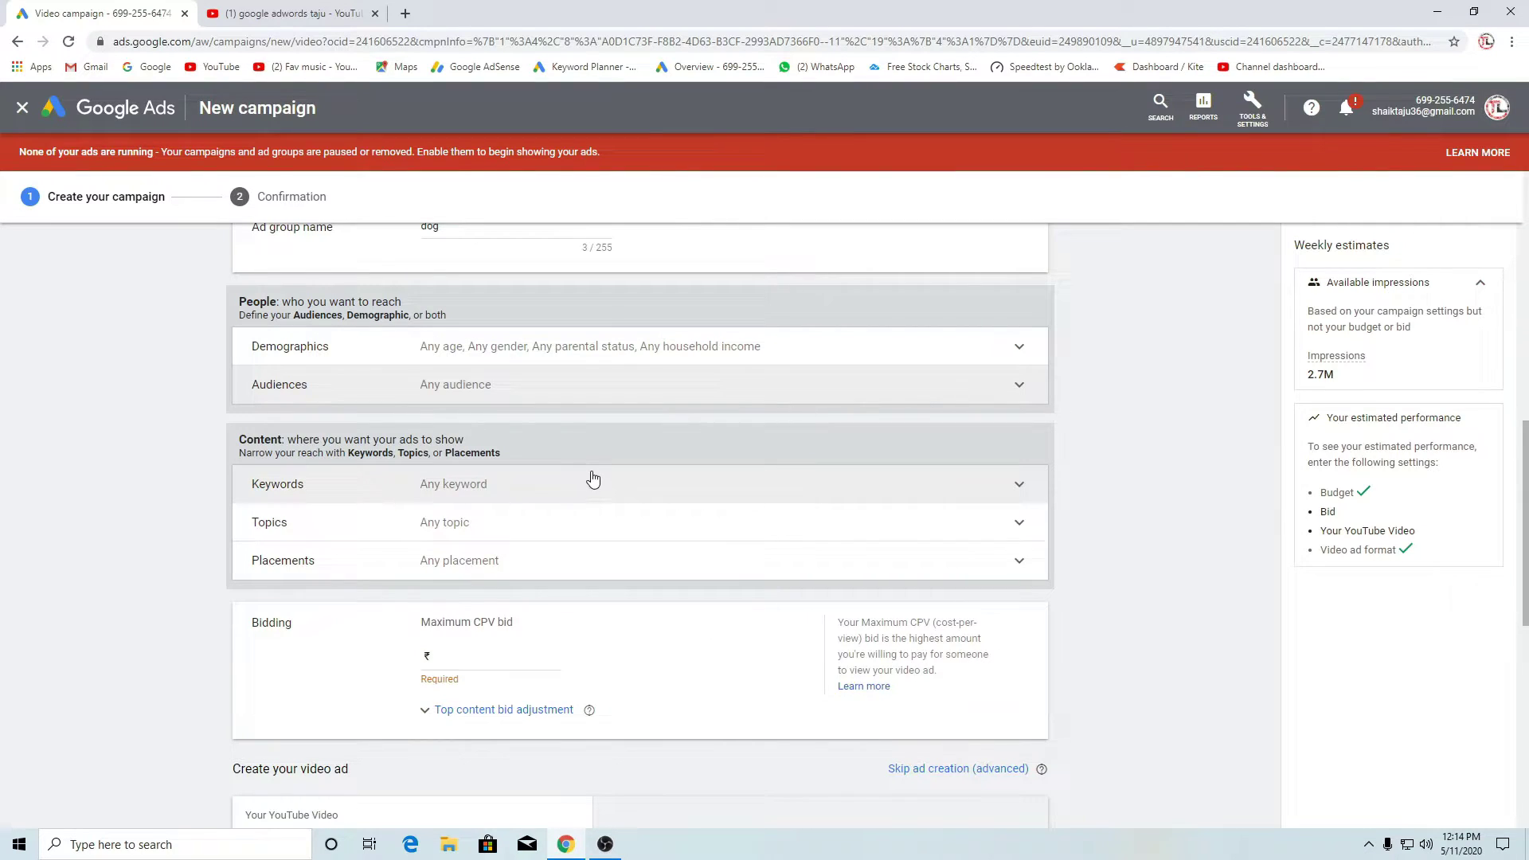
pyautogui.scroll(-1, 593, 477)
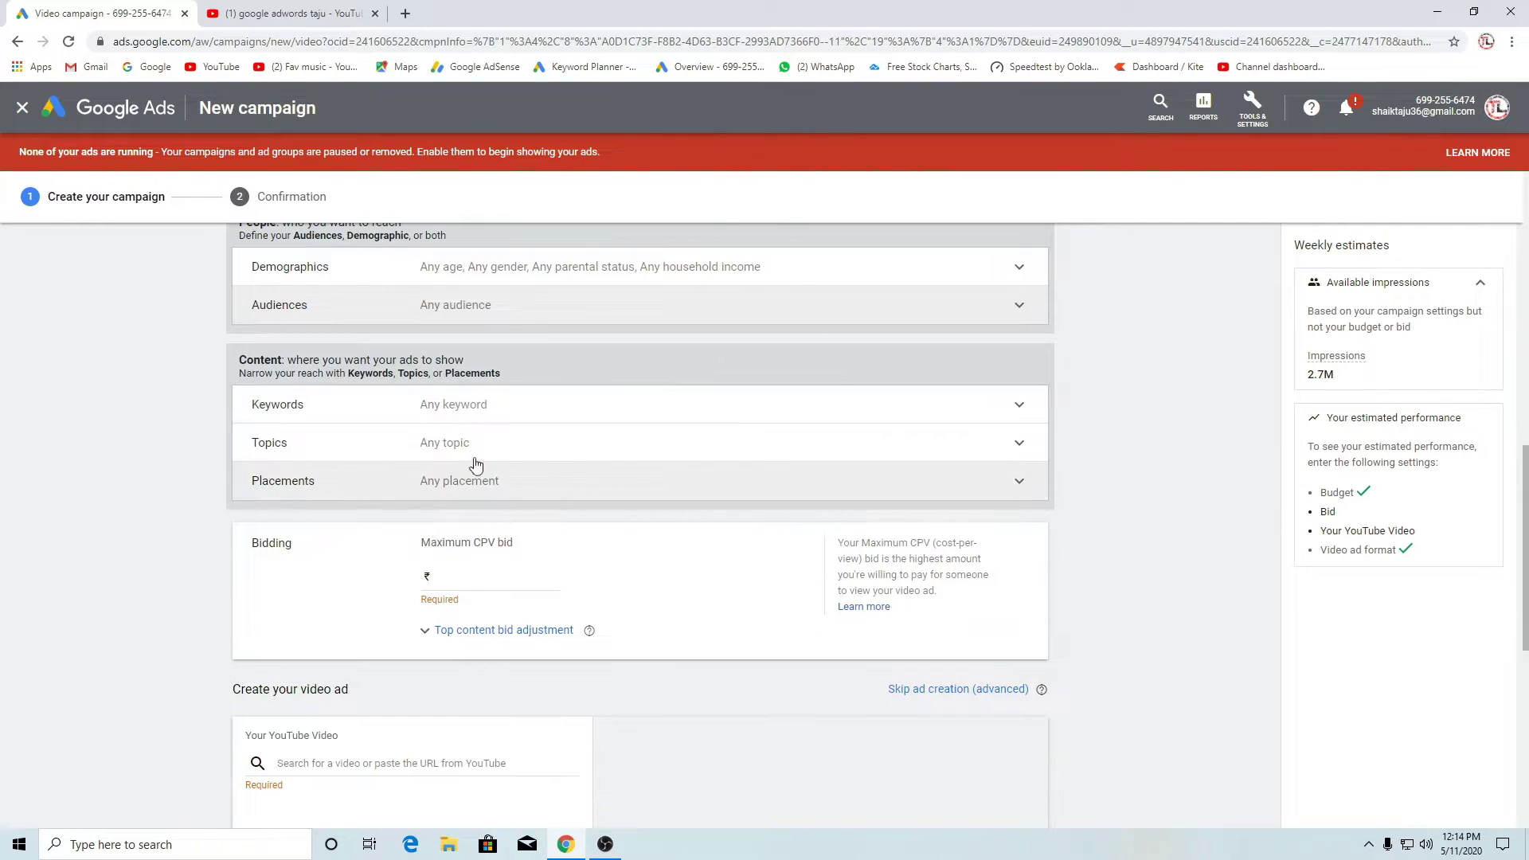
pyautogui.click(924, 405)
pyautogui.scroll(-1, 876, 374)
pyautogui.click(374, 443)
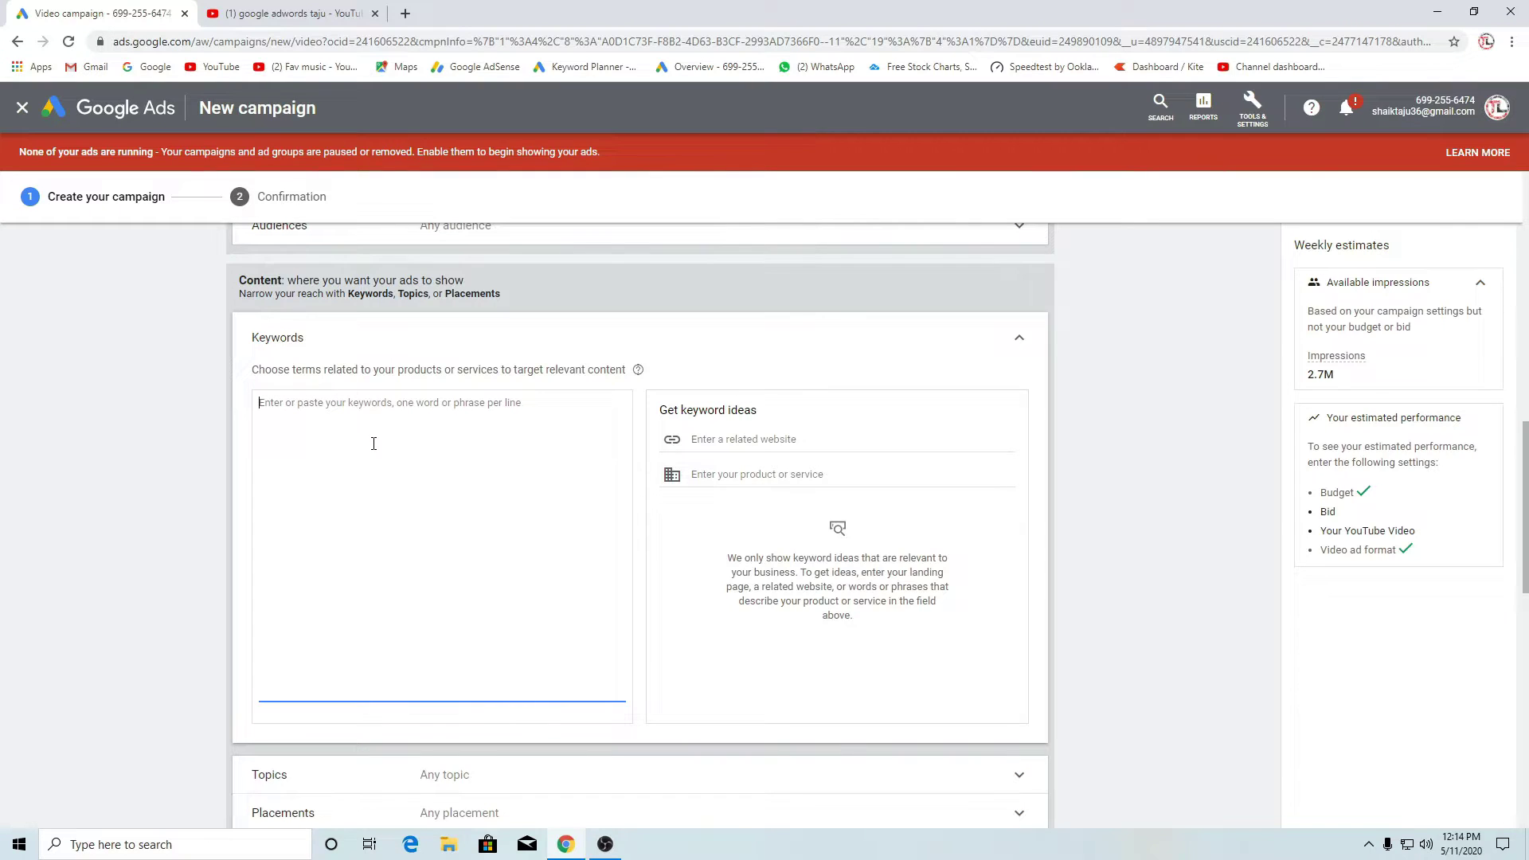
pyautogui.write('goog')
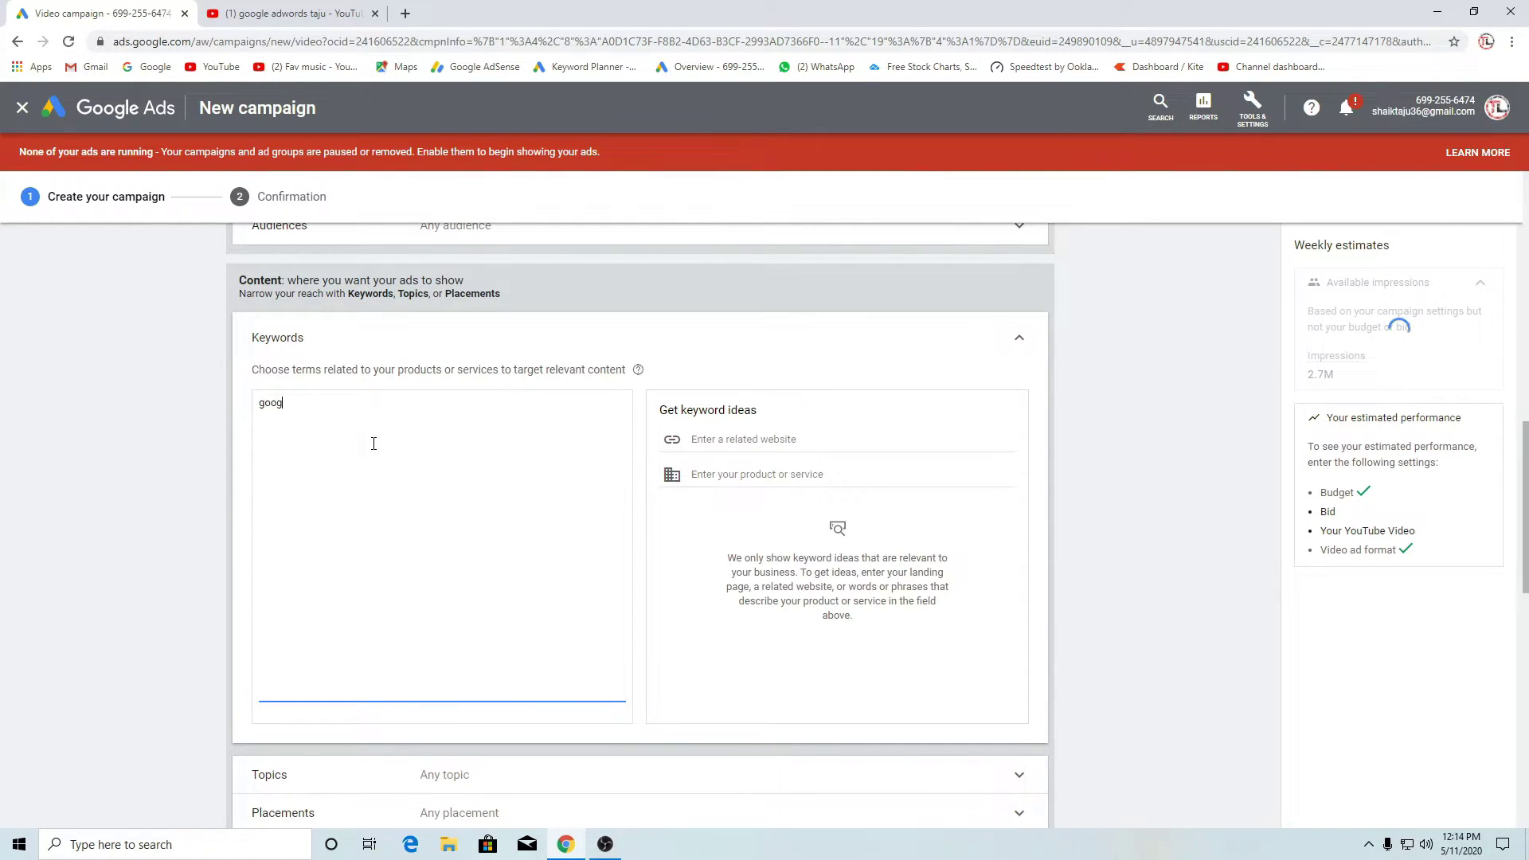
pyautogui.write('le af')
pyautogui.press('BackSpace')
pyautogui.write('dwords promote')
pyautogui.press('Return')
pyautogui.write('youtube channel')
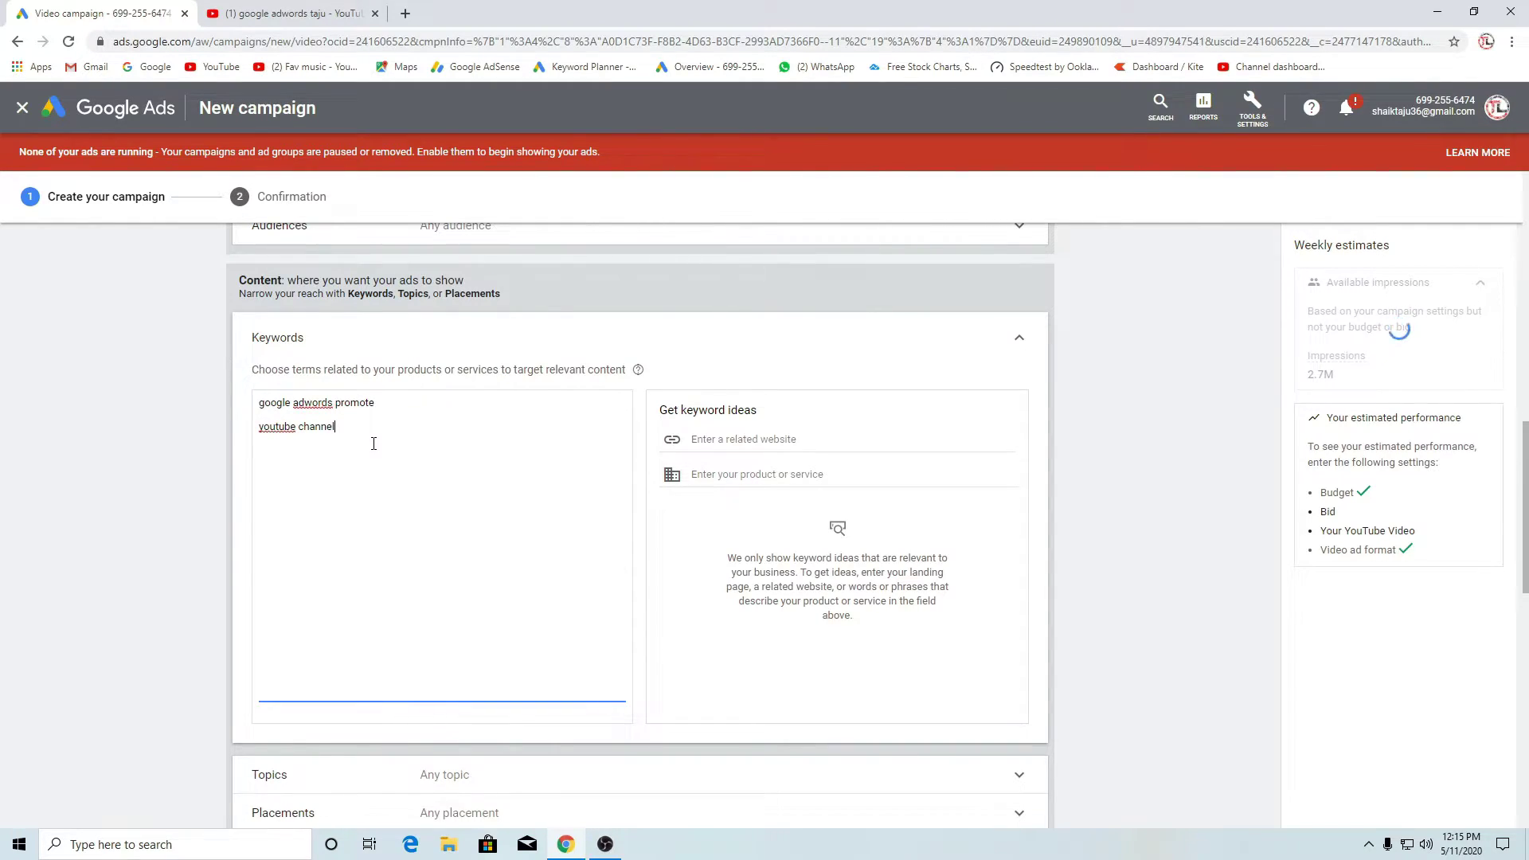
pyautogui.write(' promote')
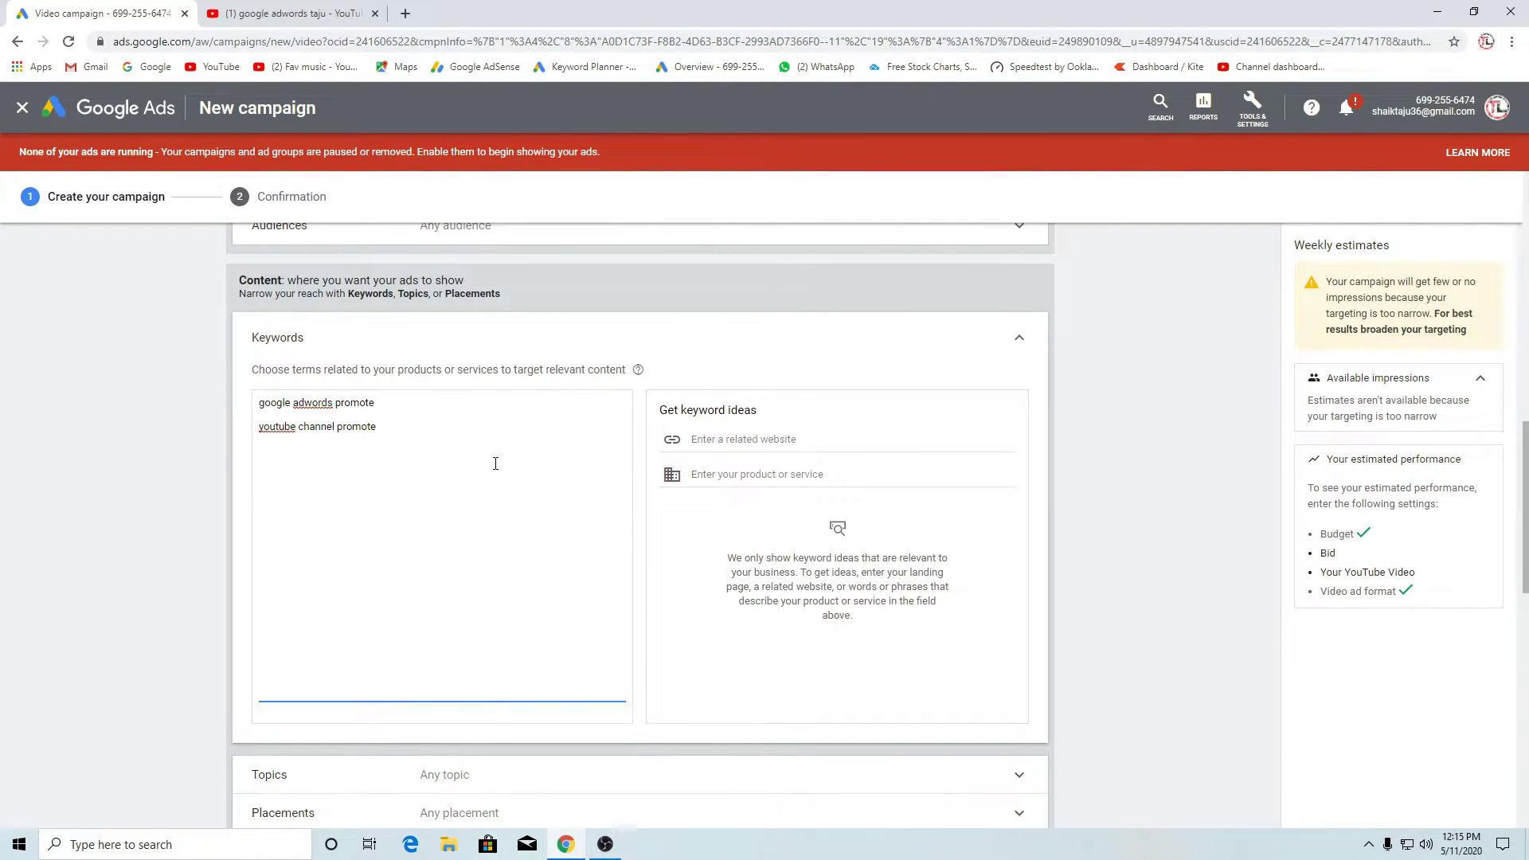
# Change the campaign name to "google ads"
pyautogui.moveTo(381, 428); pyautogui.dragTo(258, 403)
pyautogui.scroll(10, 481, 467)
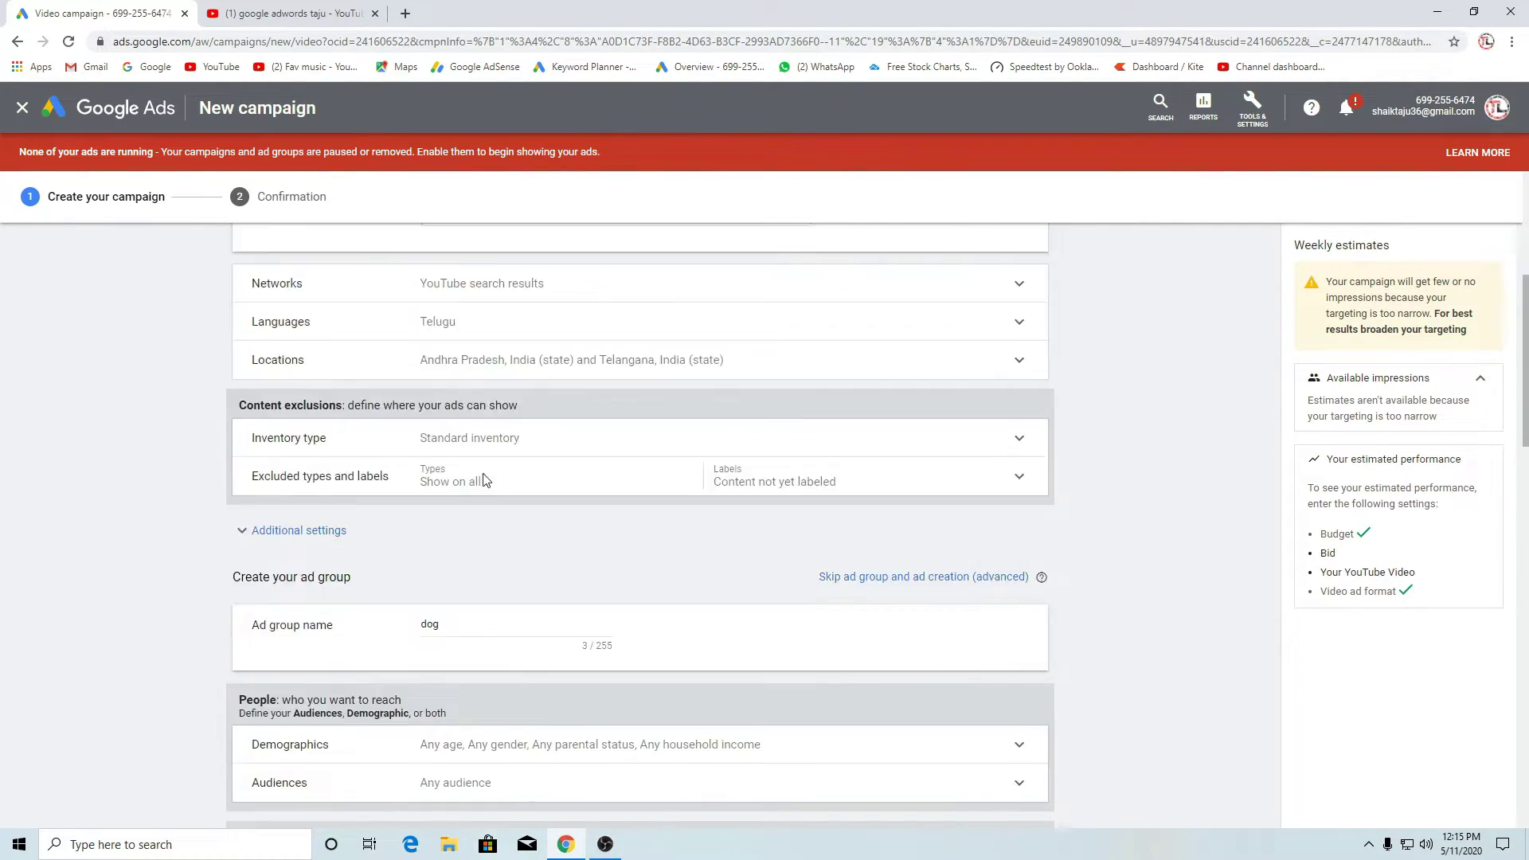
pyautogui.moveTo(470, 354); pyautogui.dragTo(368, 346)
pyautogui.press('BackSpace')
pyautogui.write('google ads')
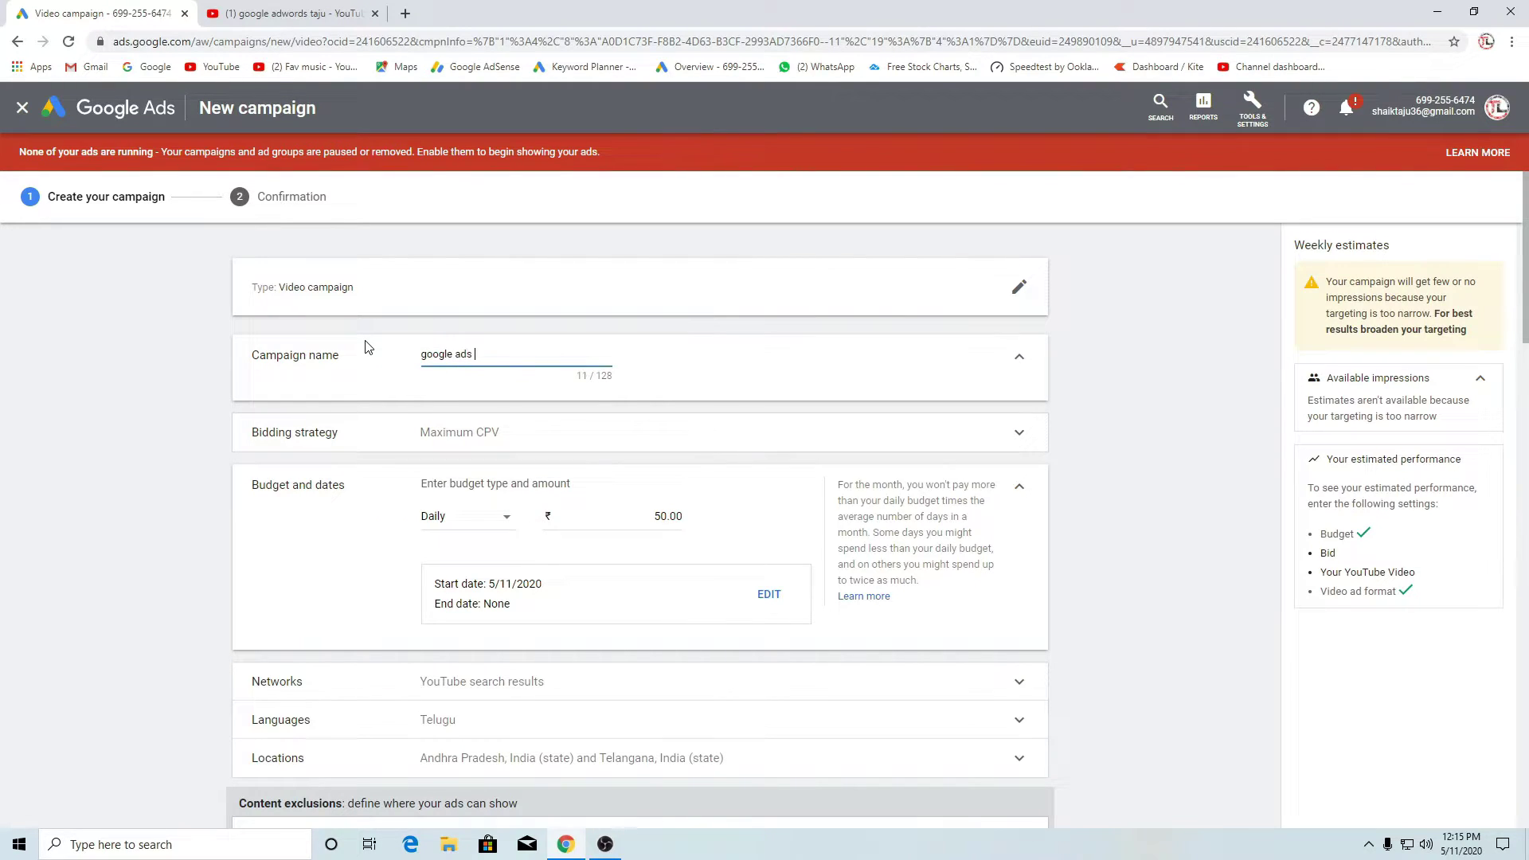
# Rename the ad group as "google ads"
pyautogui.scroll(-7, 438, 390)
pyautogui.doubleClick(594, 478)
pyautogui.write('google ads')
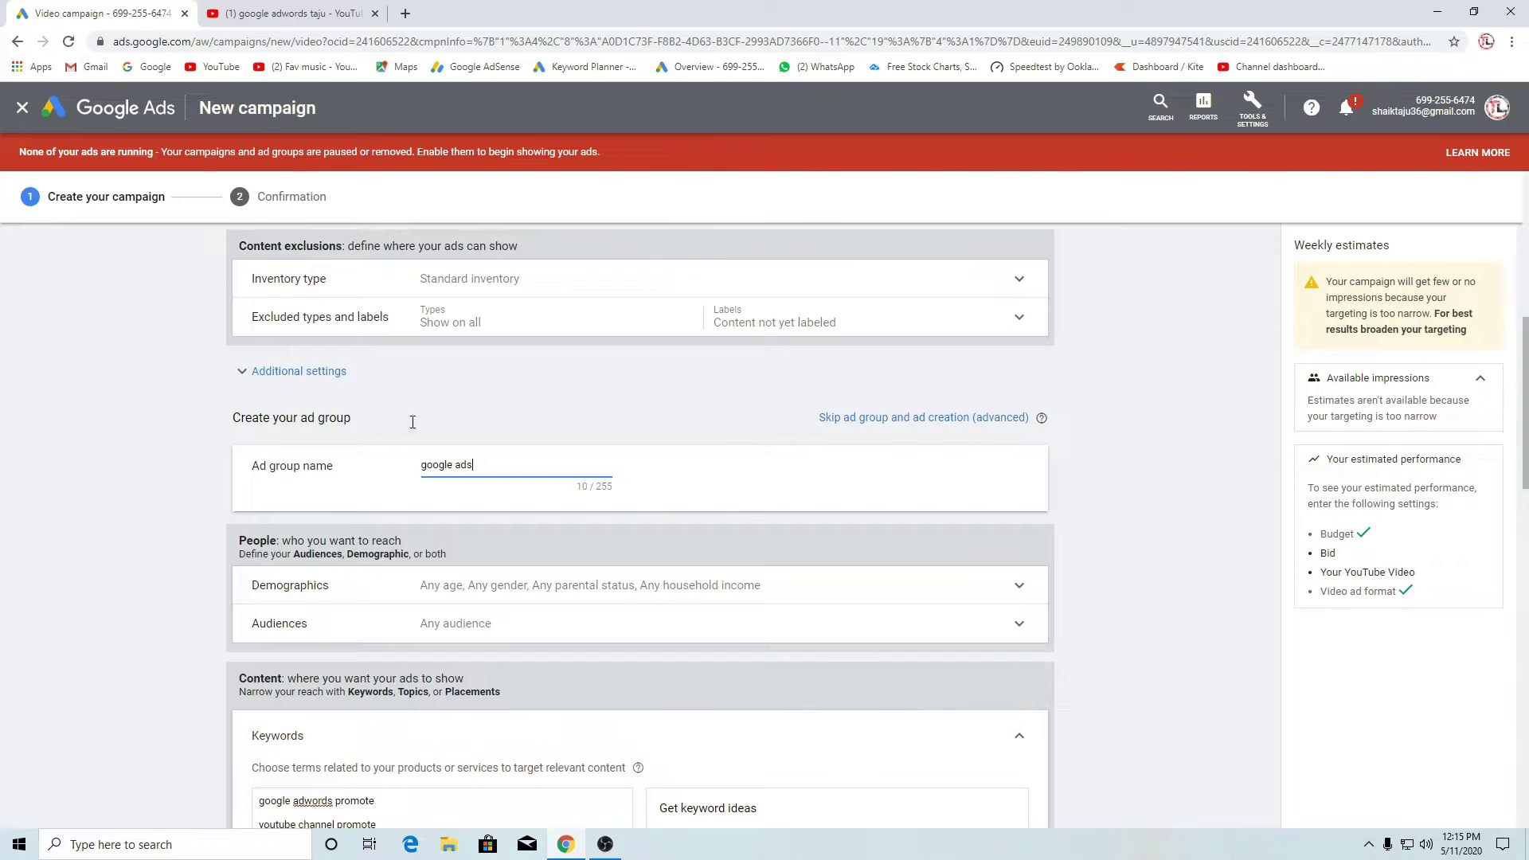
# Remove all the entered keywords from the ad group's content targeting
pyautogui.scroll(-5, 860, 558)
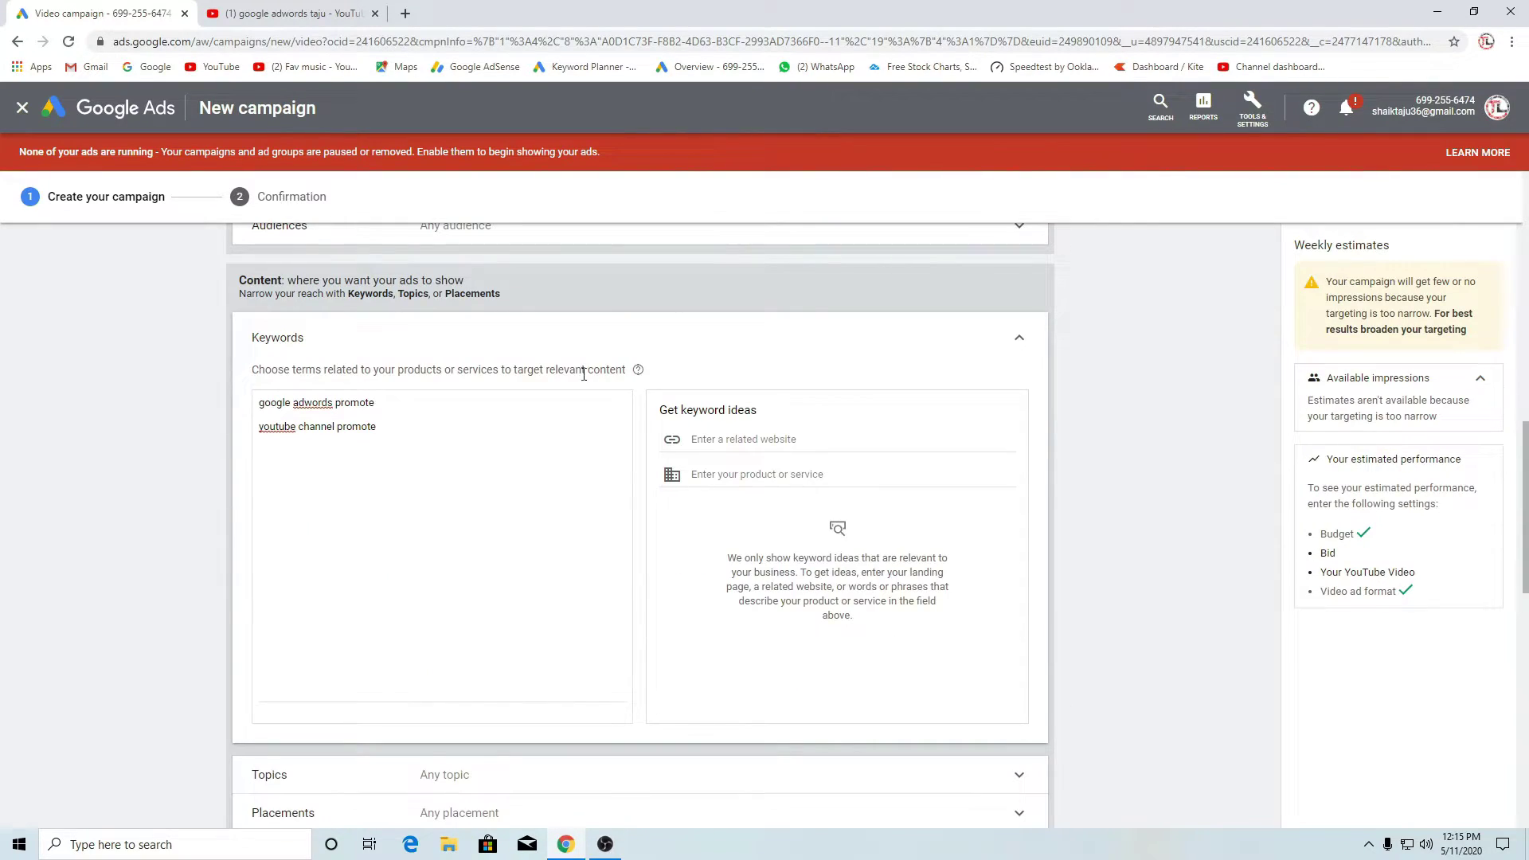
pyautogui.moveTo(423, 439); pyautogui.dragTo(30, 351)
pyautogui.press('BackSpace')
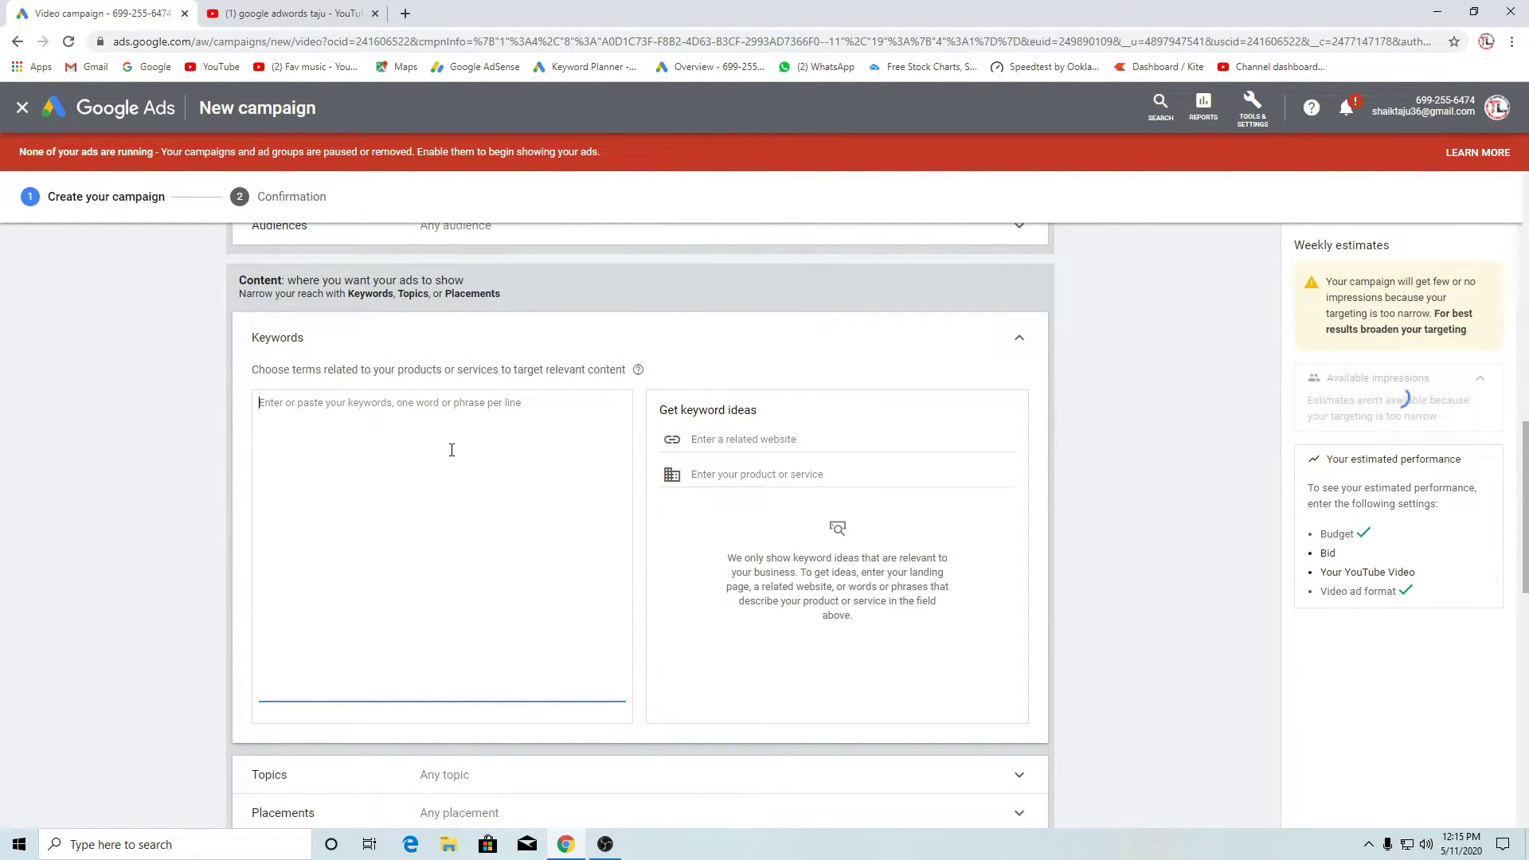
pyautogui.click(1020, 343)
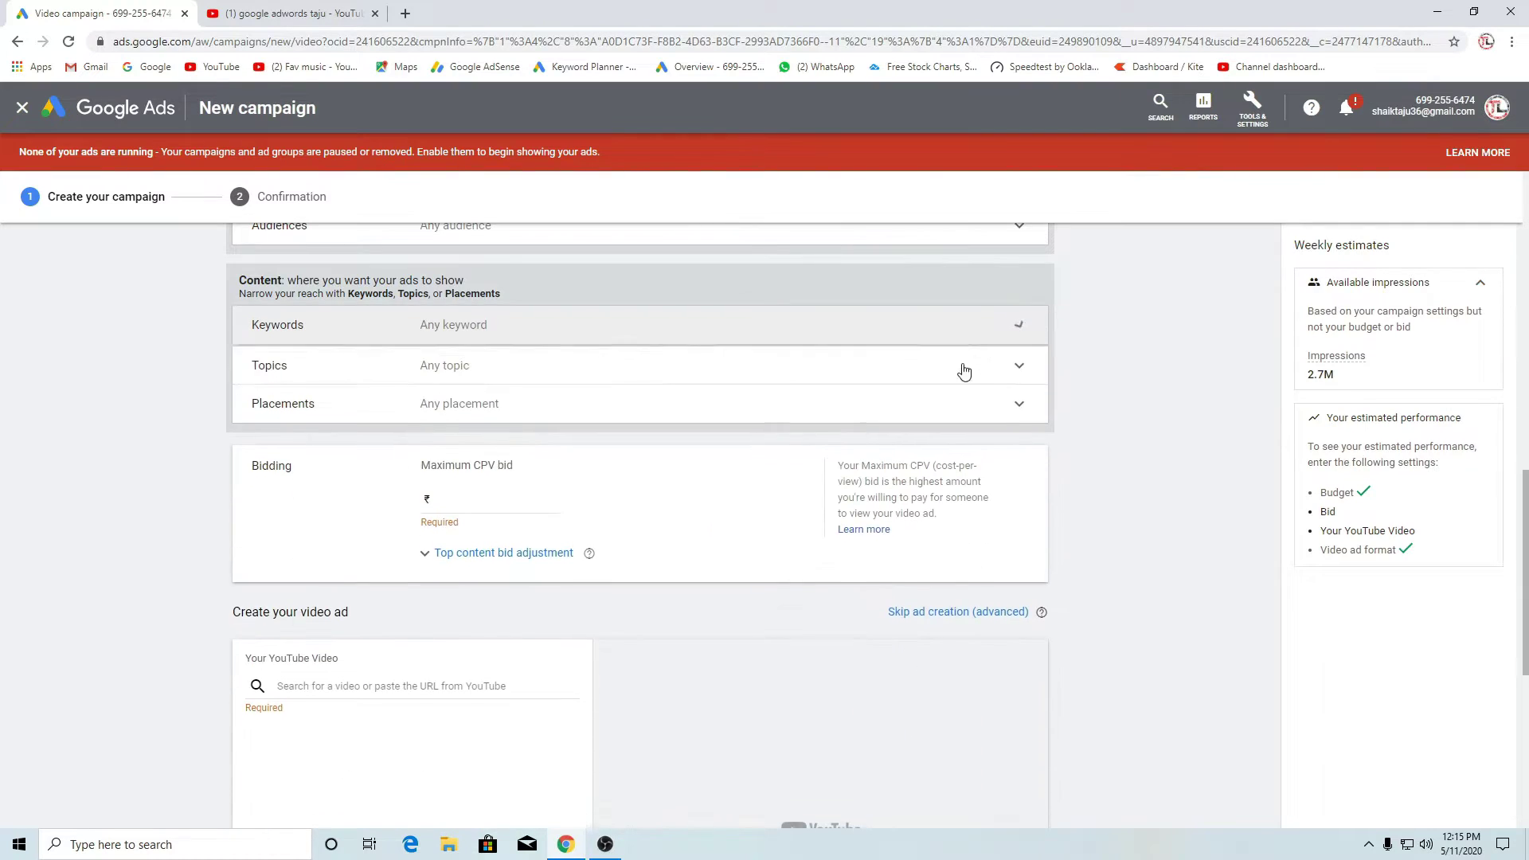
# Expand the ad group's content topics and examine the available topic categories
pyautogui.click(318, 374)
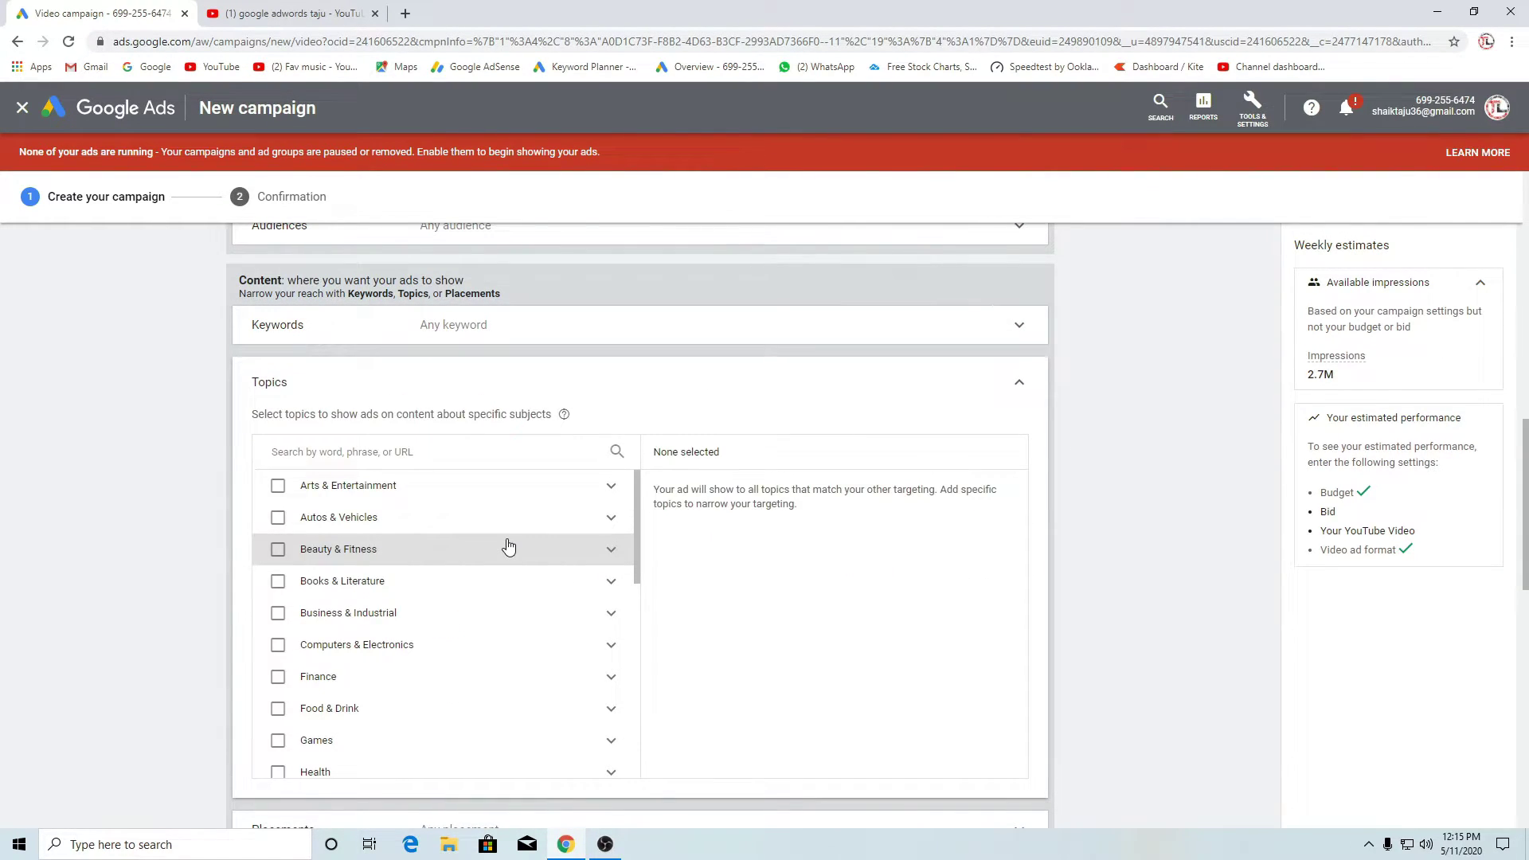
pyautogui.scroll(-1, 462, 546)
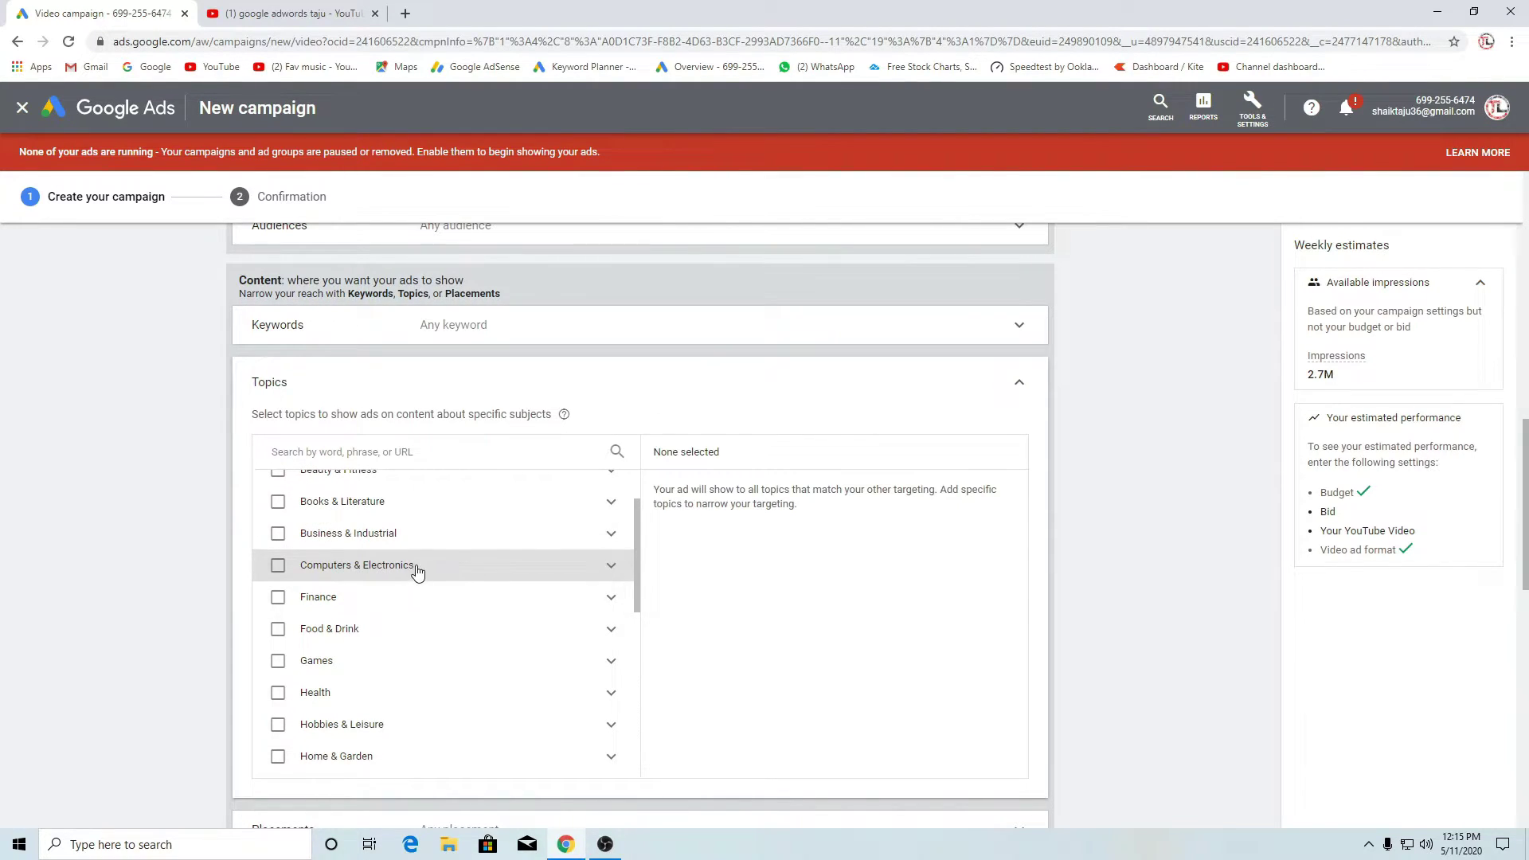
pyautogui.scroll(-1, 409, 570)
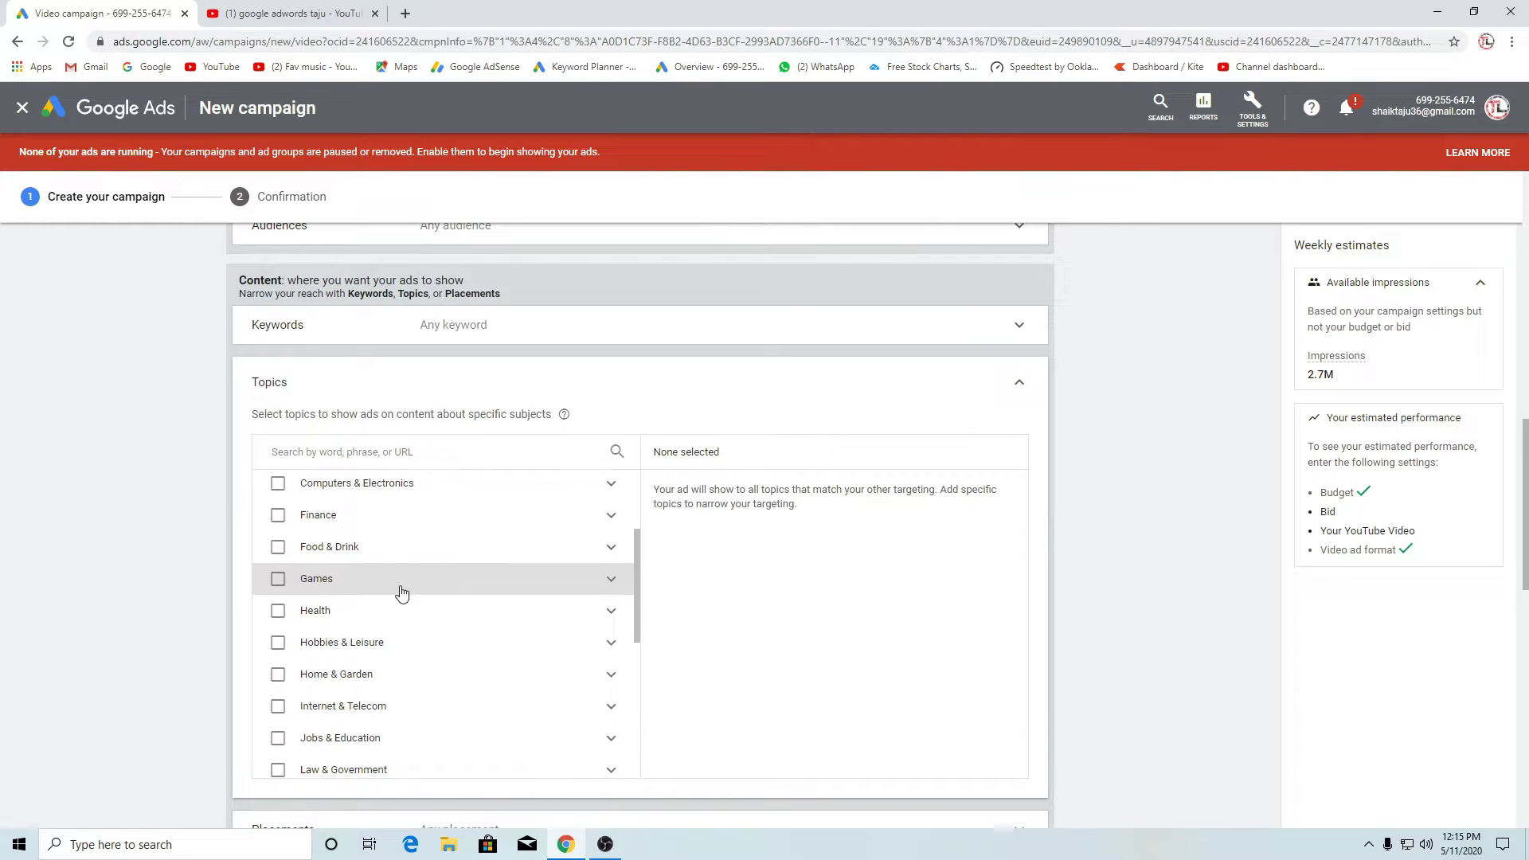
pyautogui.scroll(-2, 438, 577)
pyautogui.scroll(-1, 449, 570)
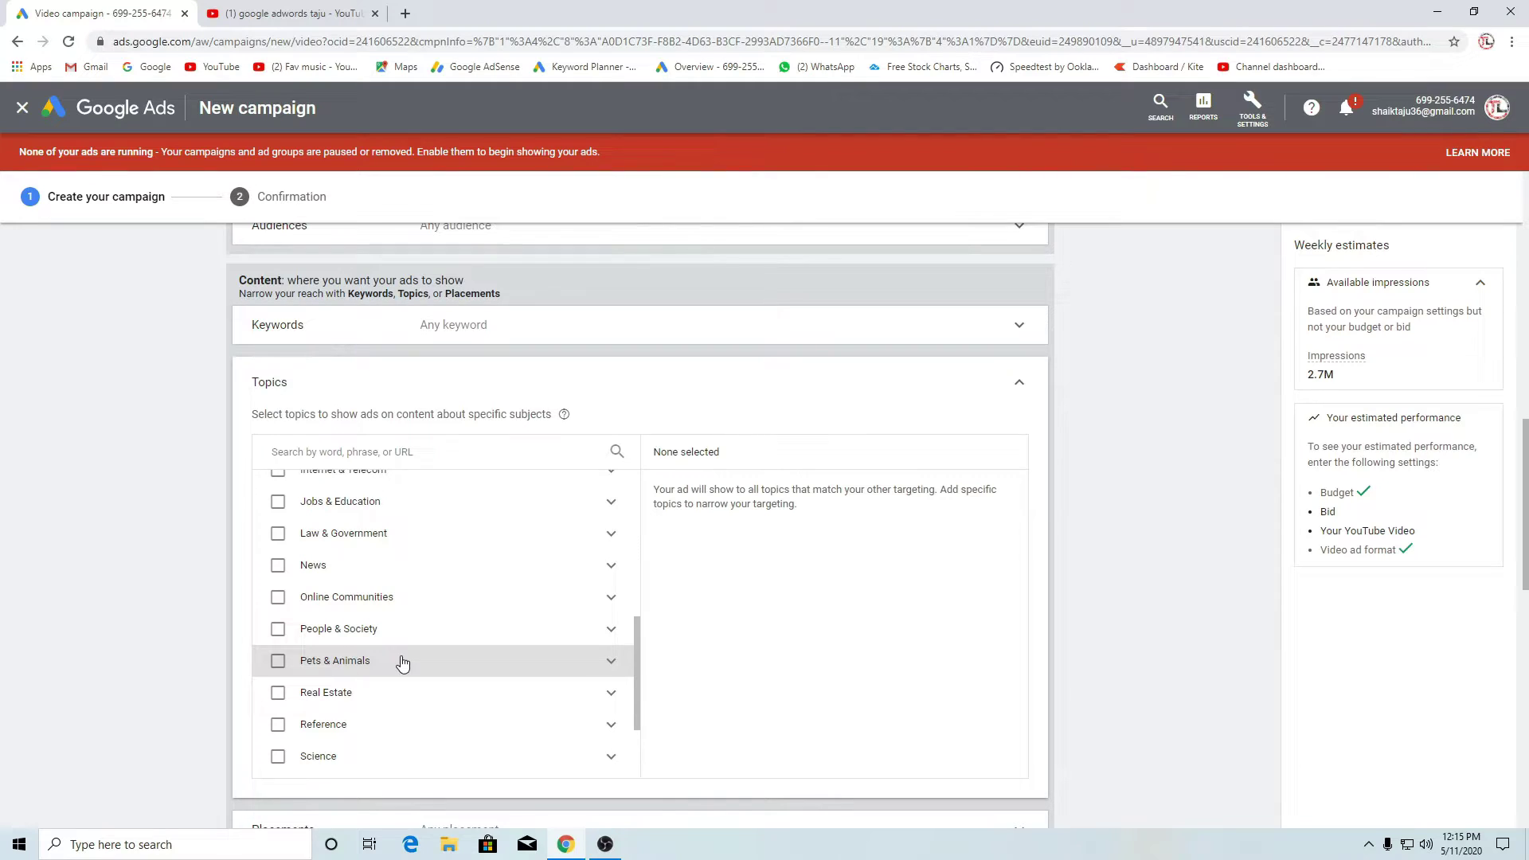
pyautogui.scroll(-2, 430, 614)
pyautogui.scroll(4, 437, 615)
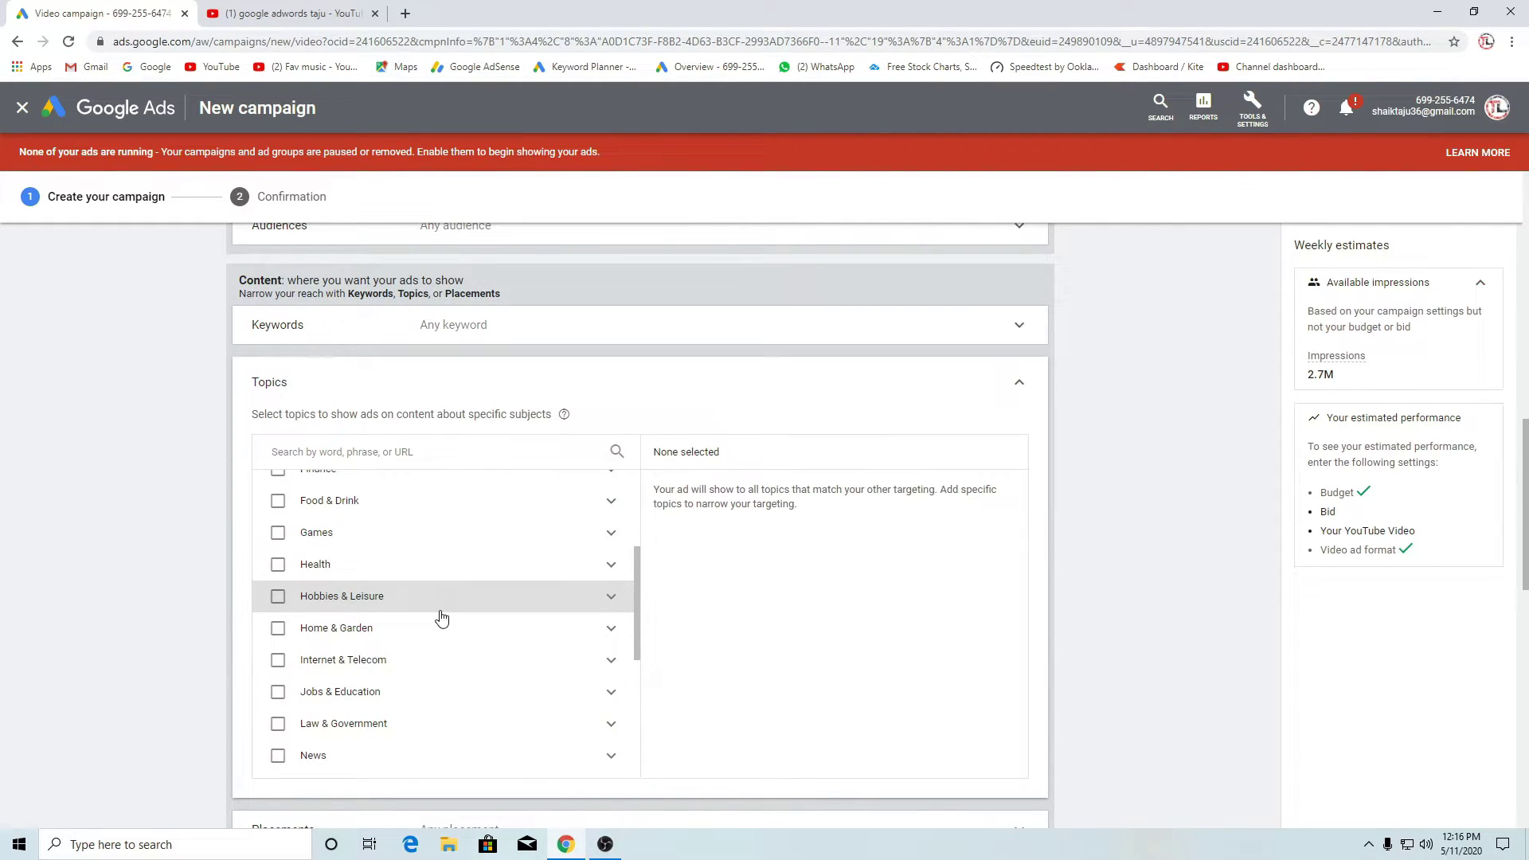
pyautogui.scroll(2, 430, 605)
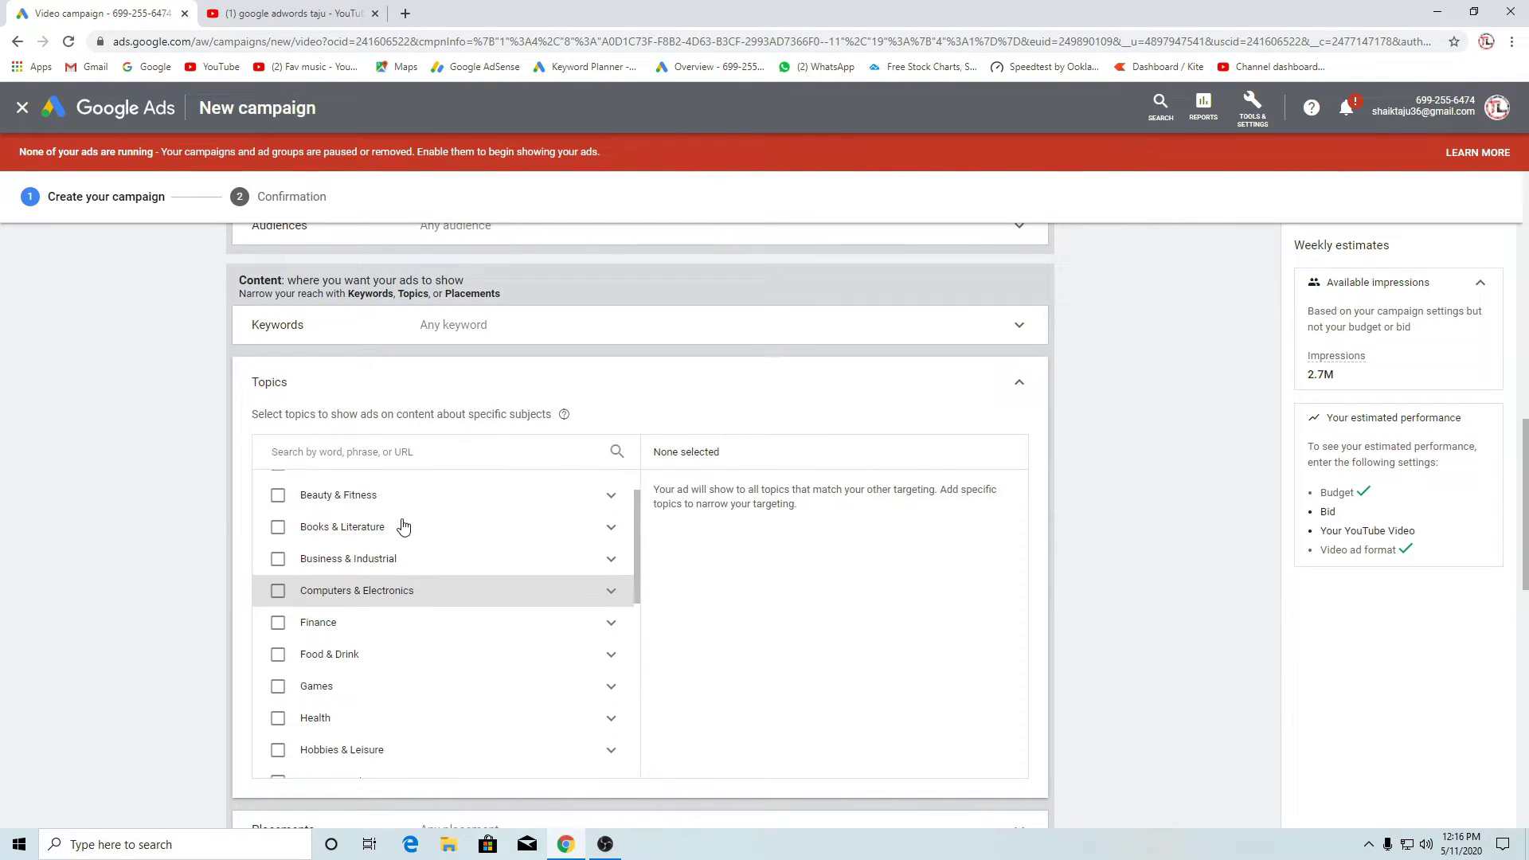
# Search the topics for "teach" and add Computers & Electronics as the ad group's topic target
pyautogui.click(400, 449)
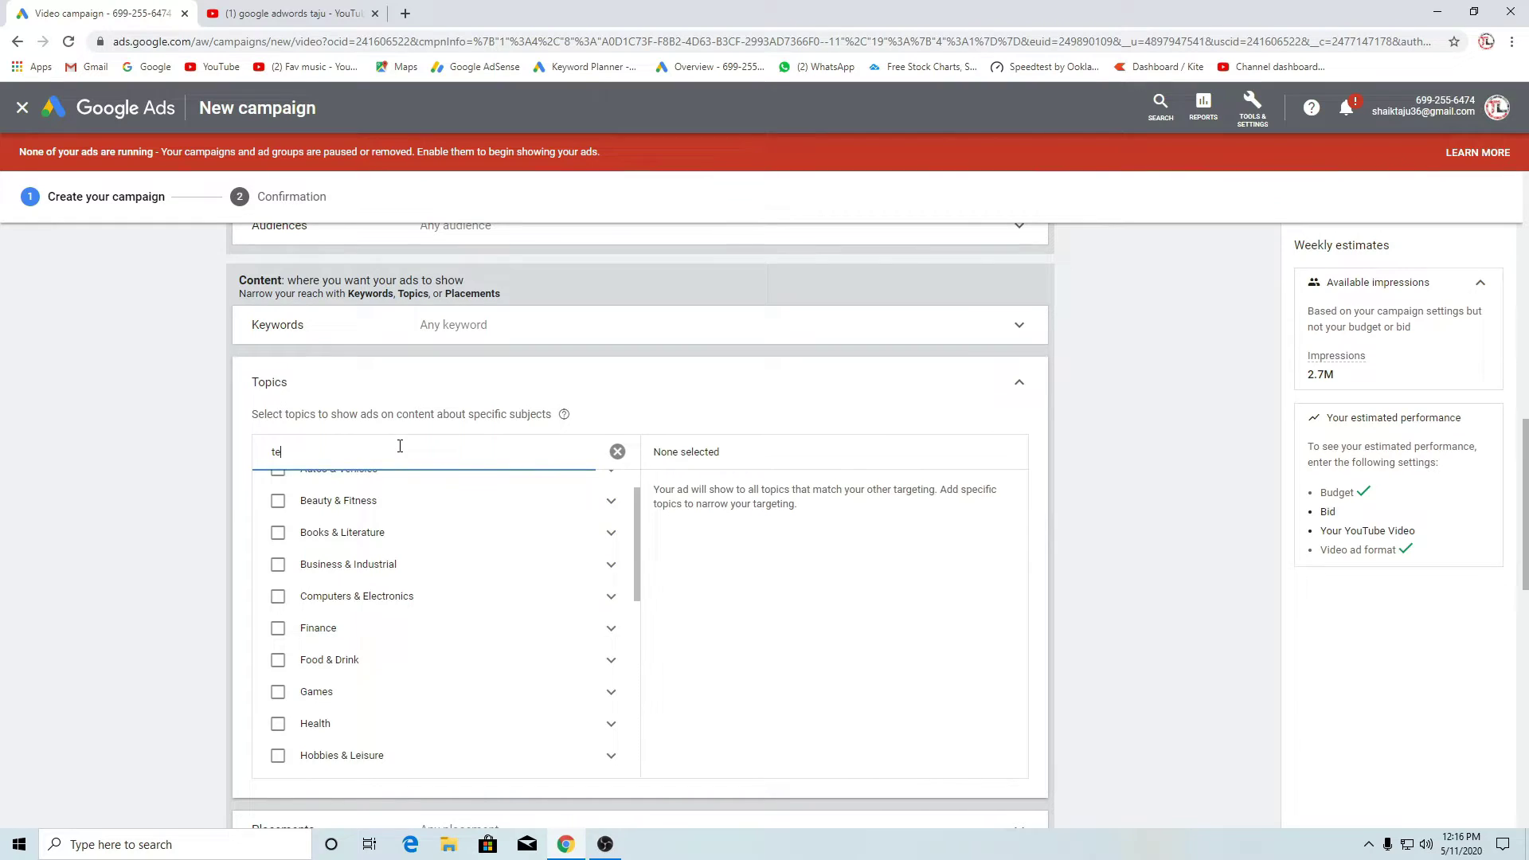
pyautogui.write('ac')
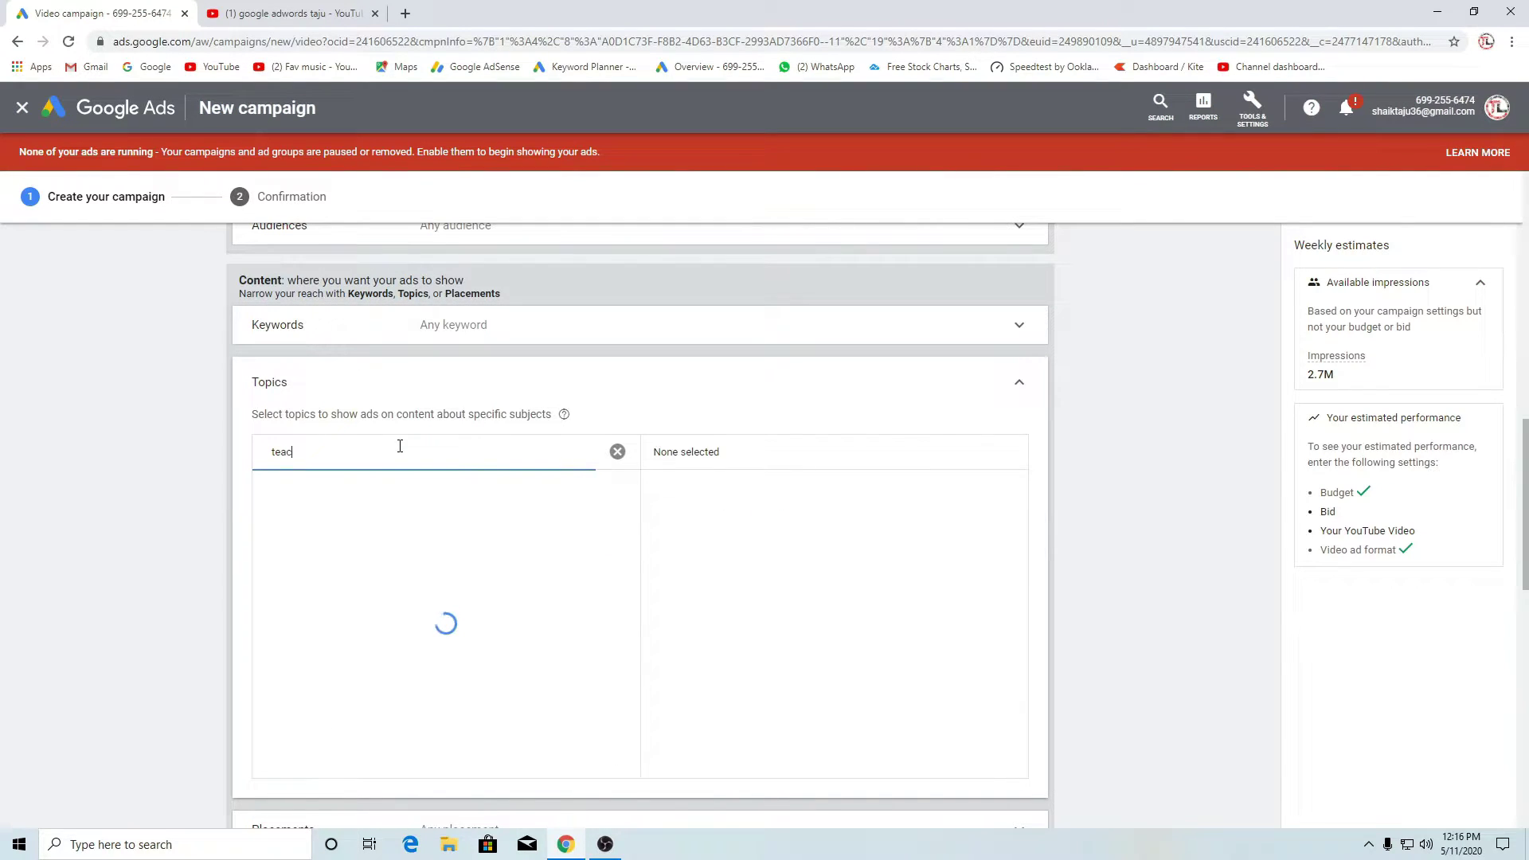
pyautogui.write('h')
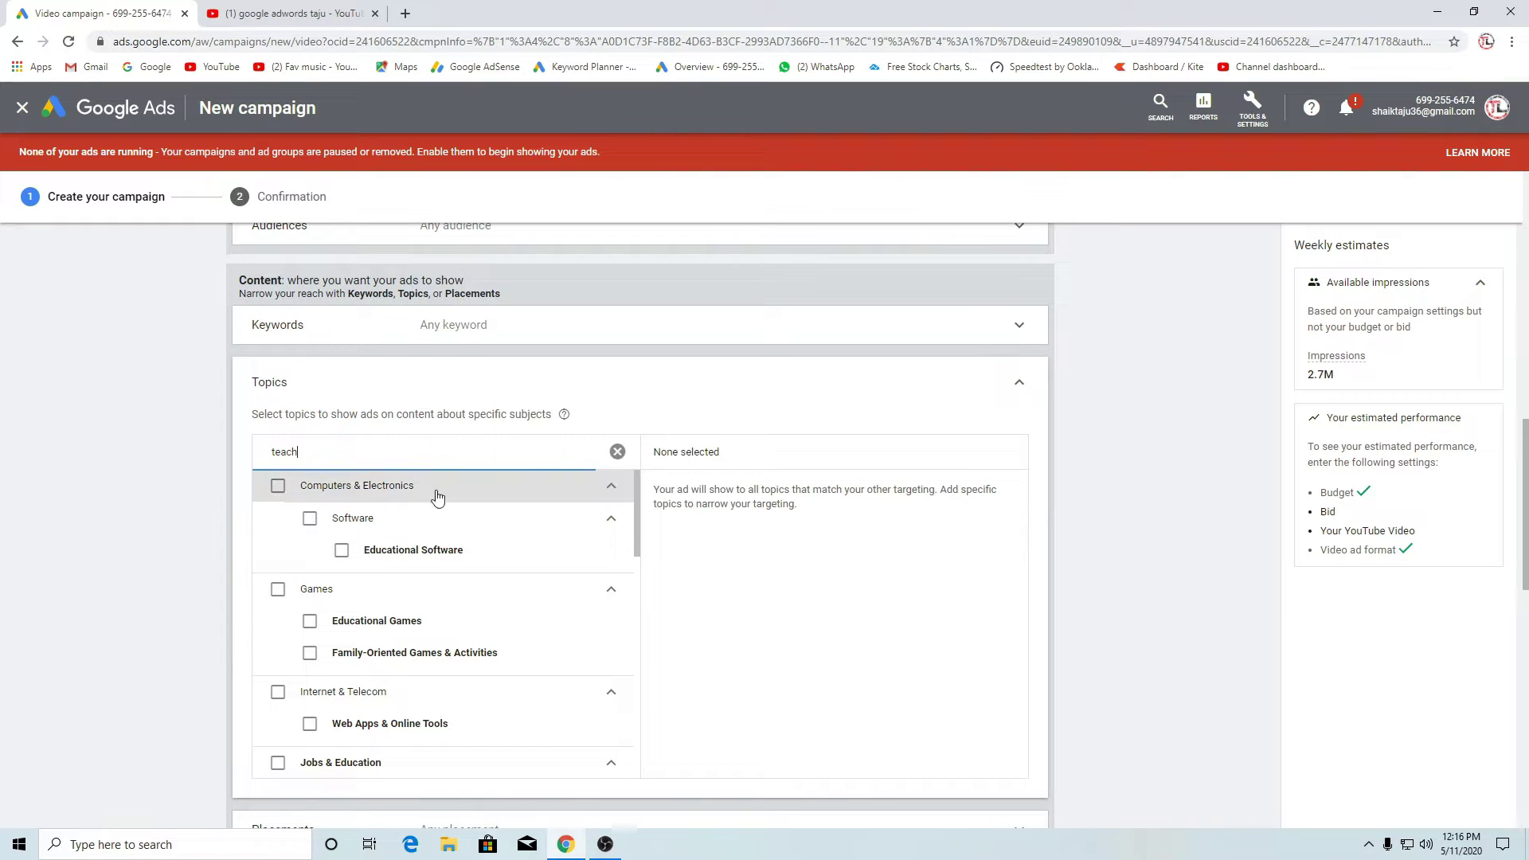
pyautogui.click(277, 487)
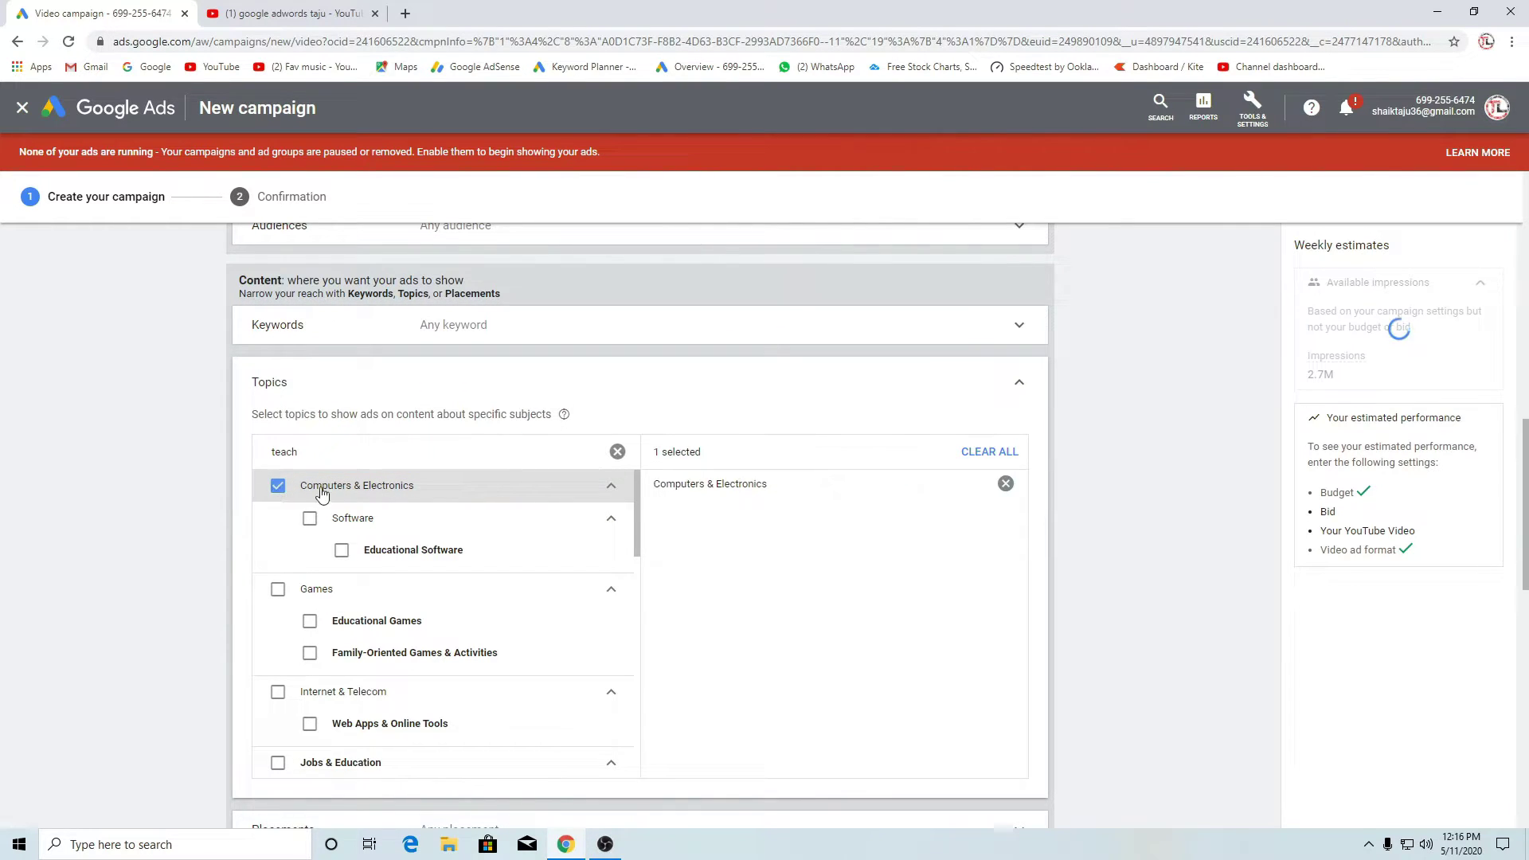
pyautogui.click(1024, 386)
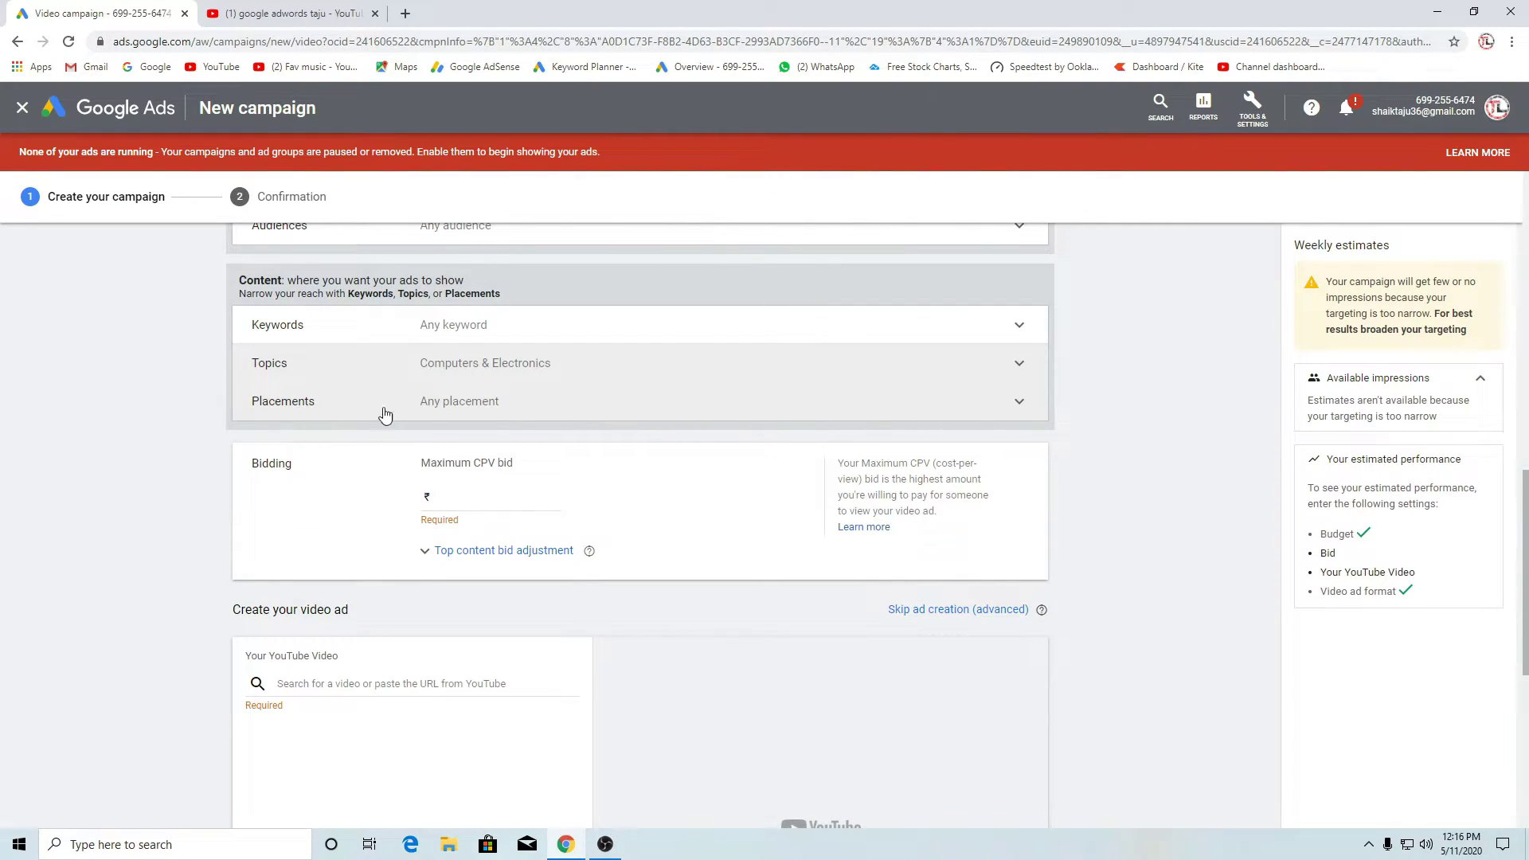
# Search YouTube channel placements for "tech logic" and add the Tech-Logic in Telugu channel
pyautogui.click(523, 414)
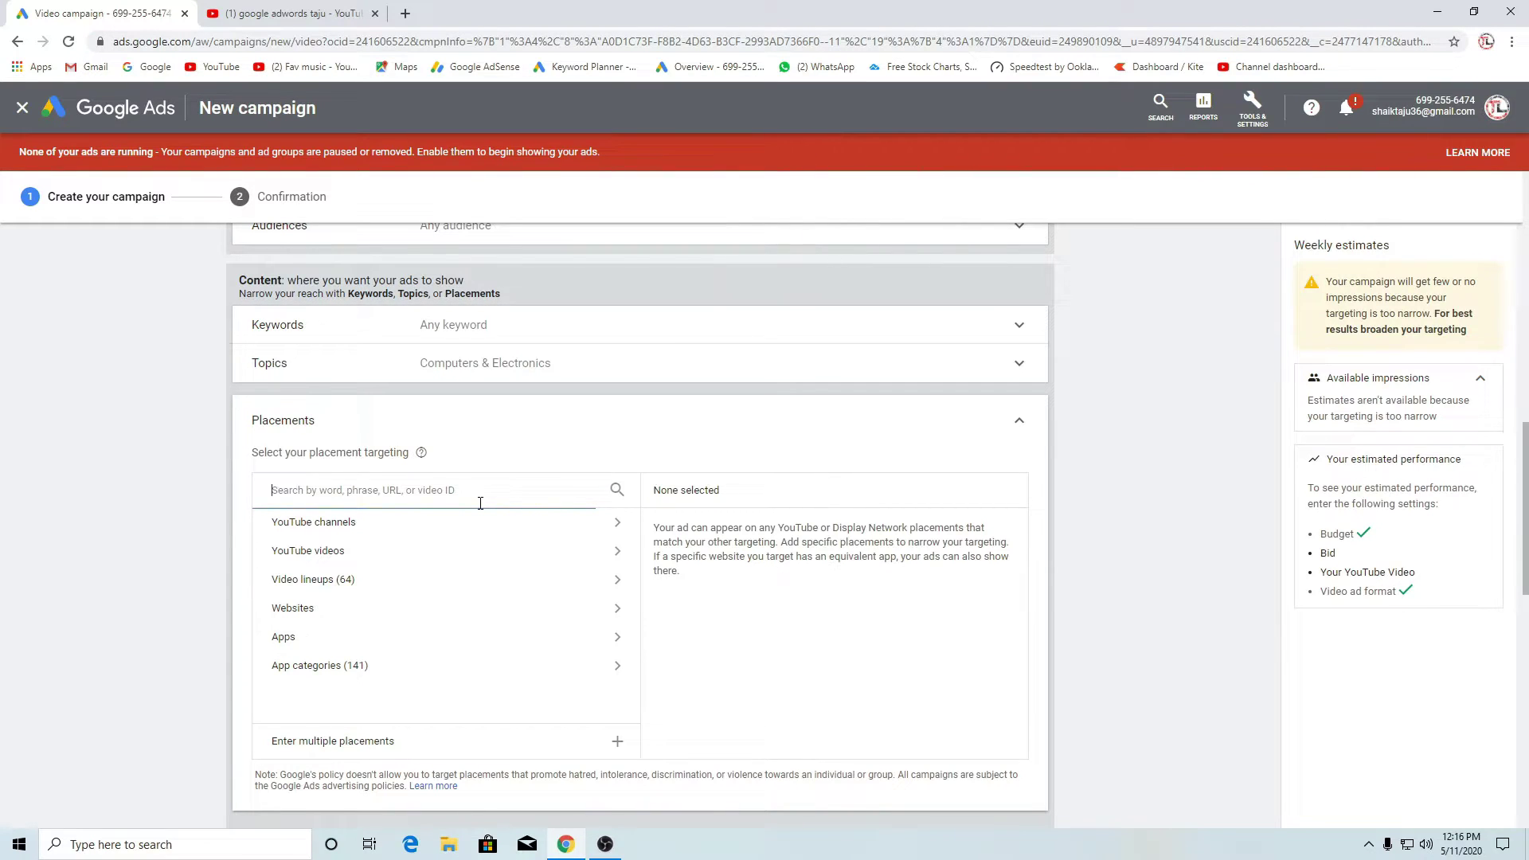
pyautogui.click(414, 523)
pyautogui.click(412, 501)
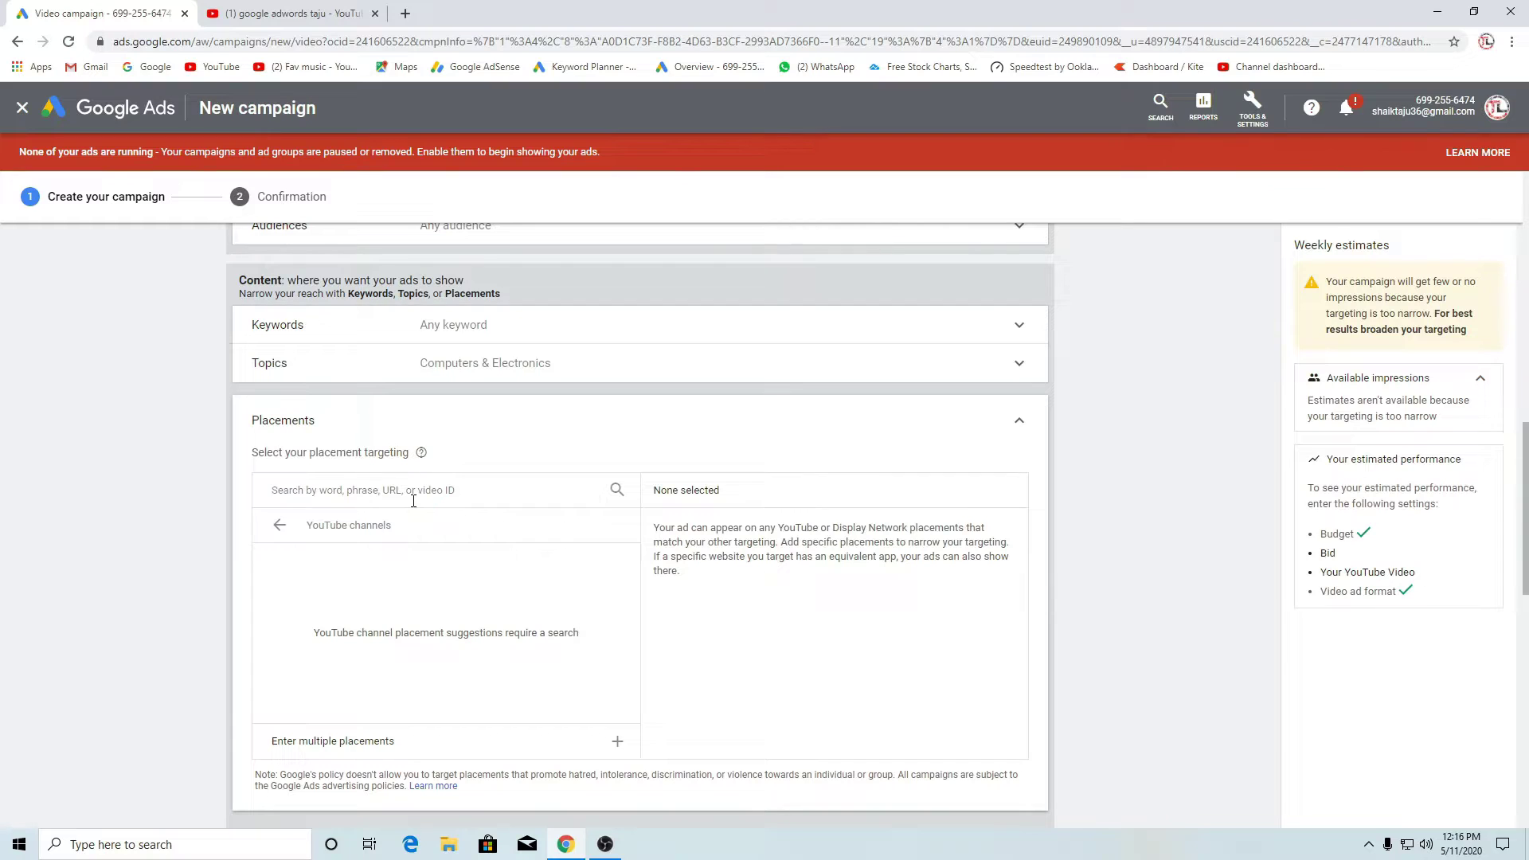
pyautogui.write('tech')
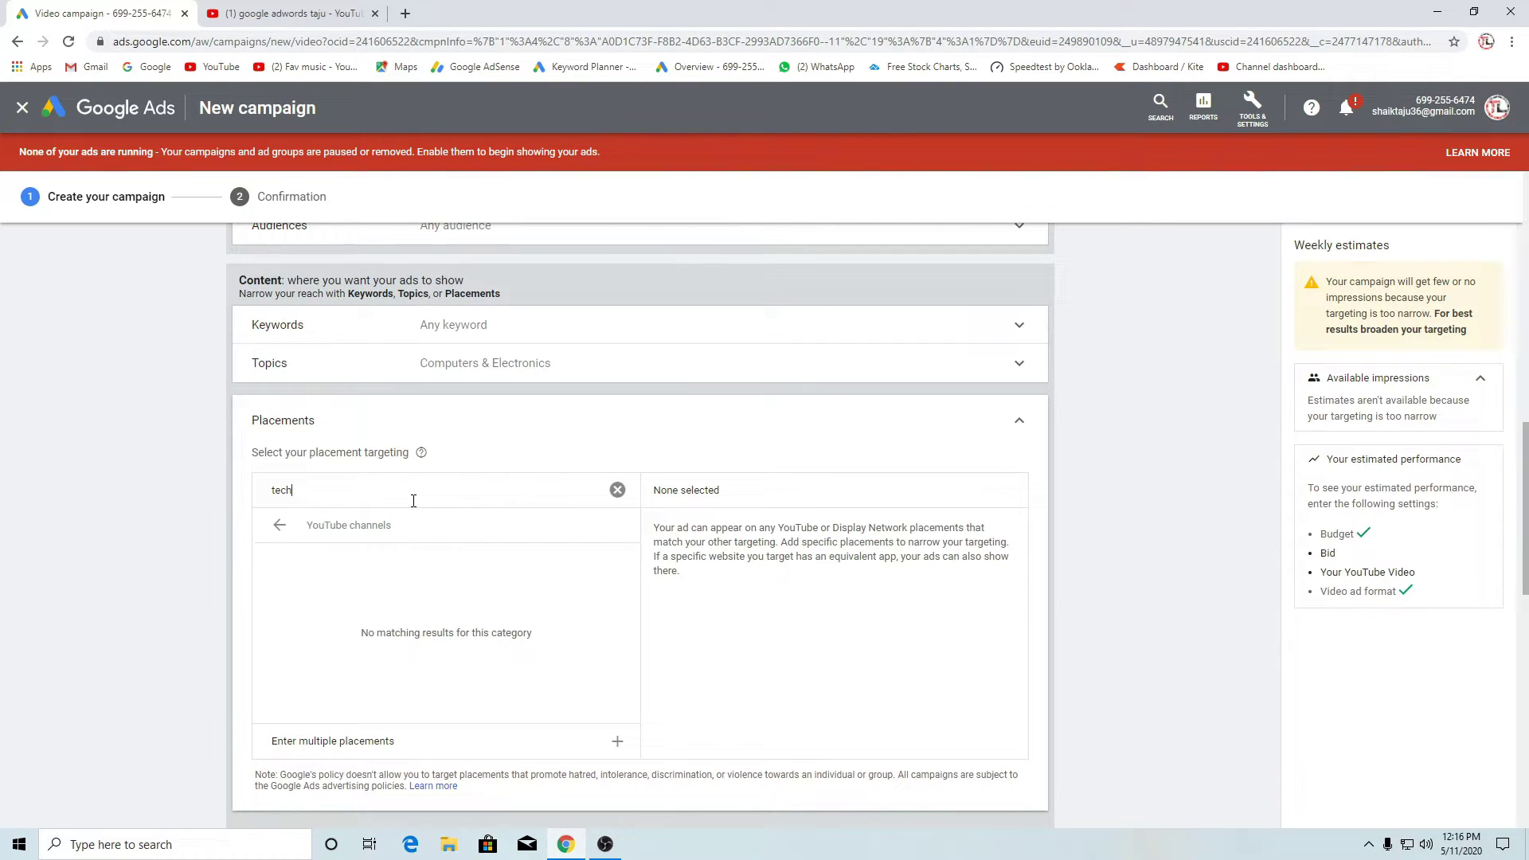
pyautogui.write(' logics')
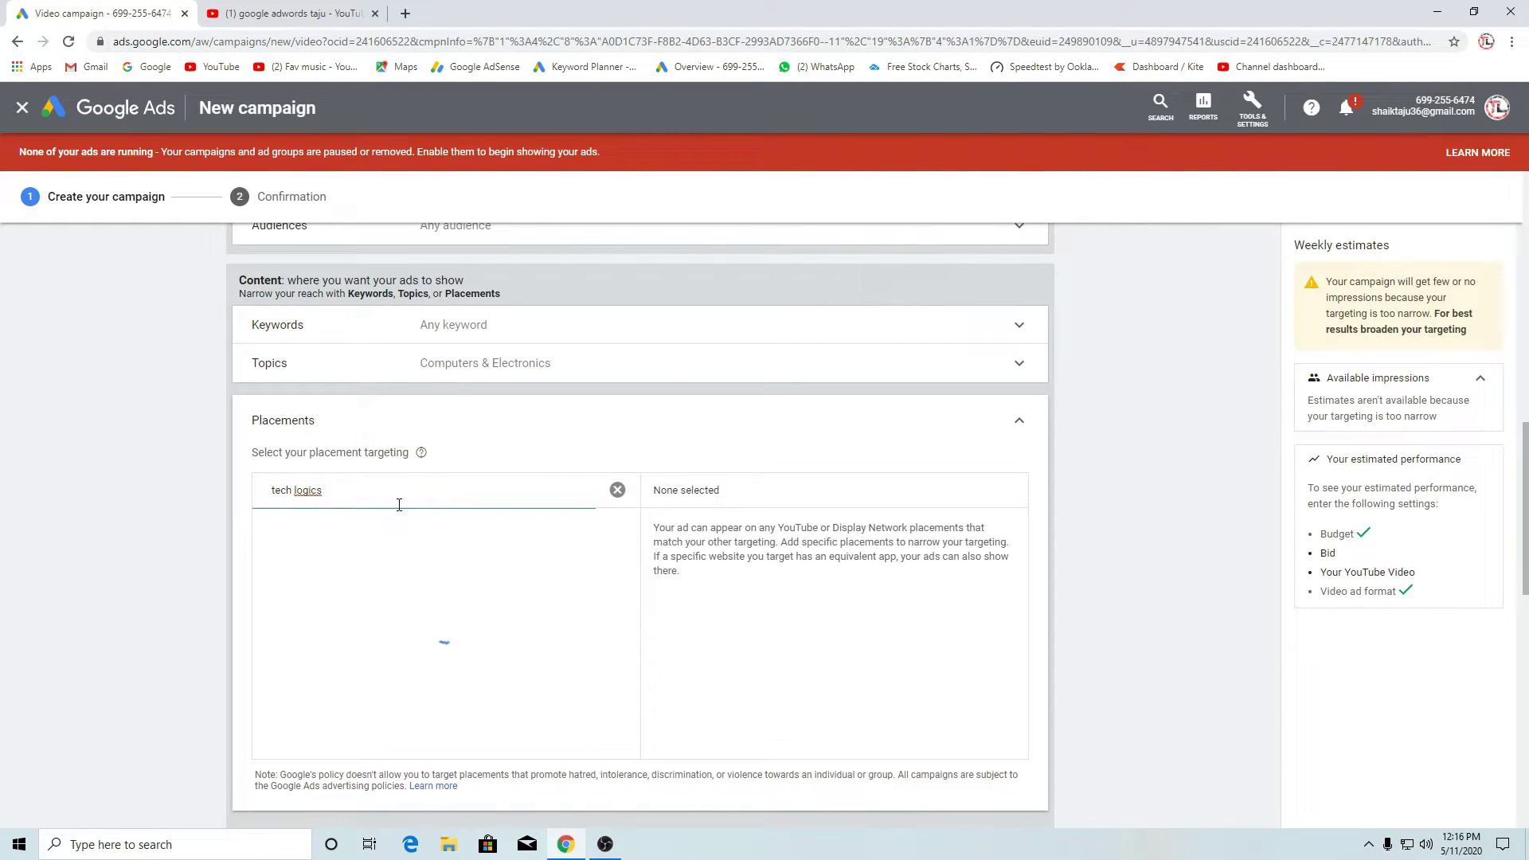
pyautogui.press('BackSpace')
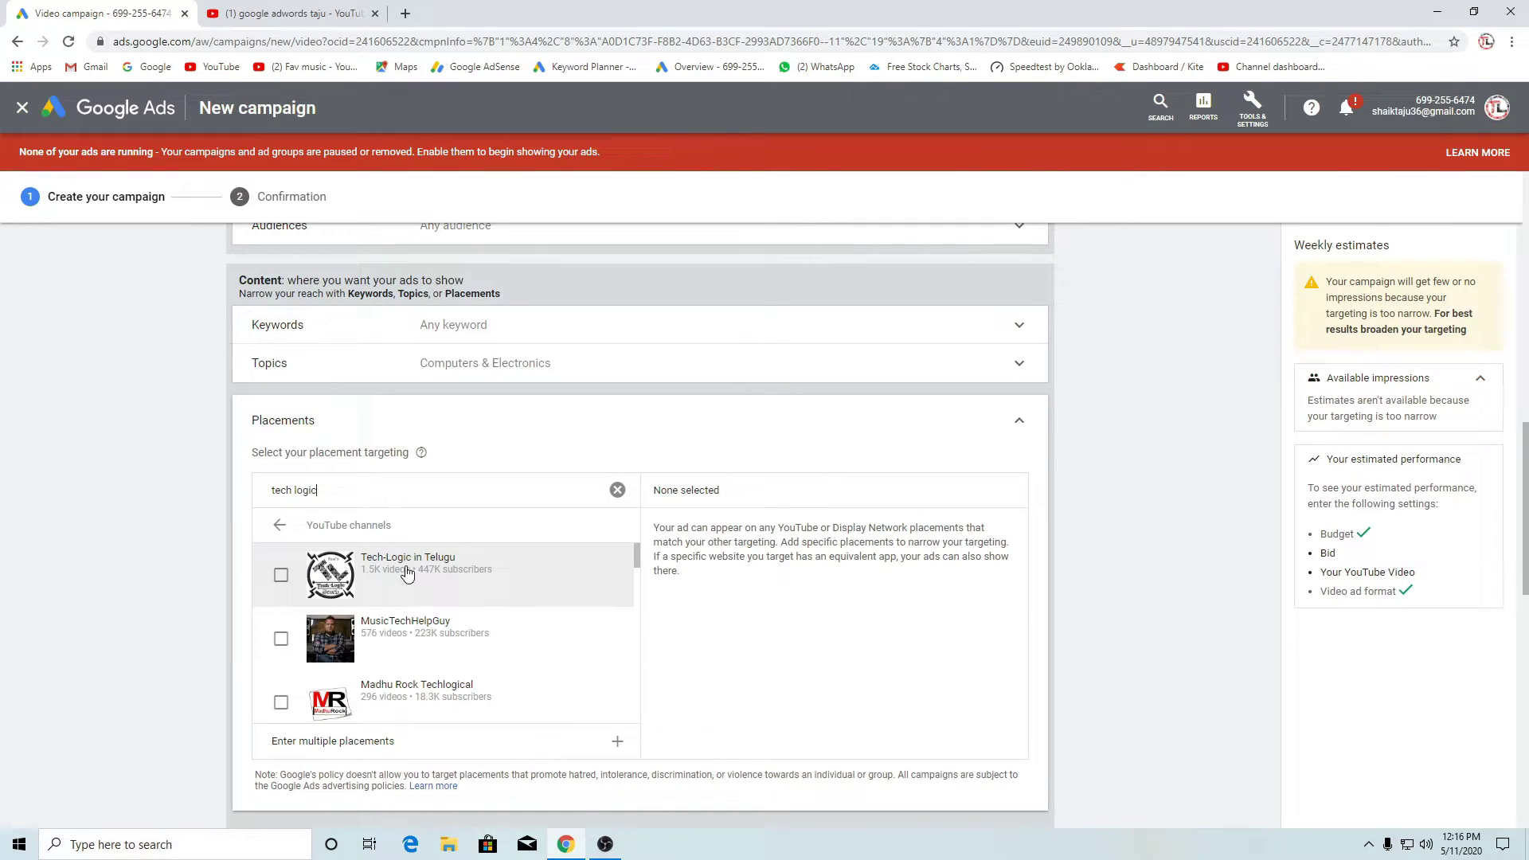
pyautogui.click(281, 575)
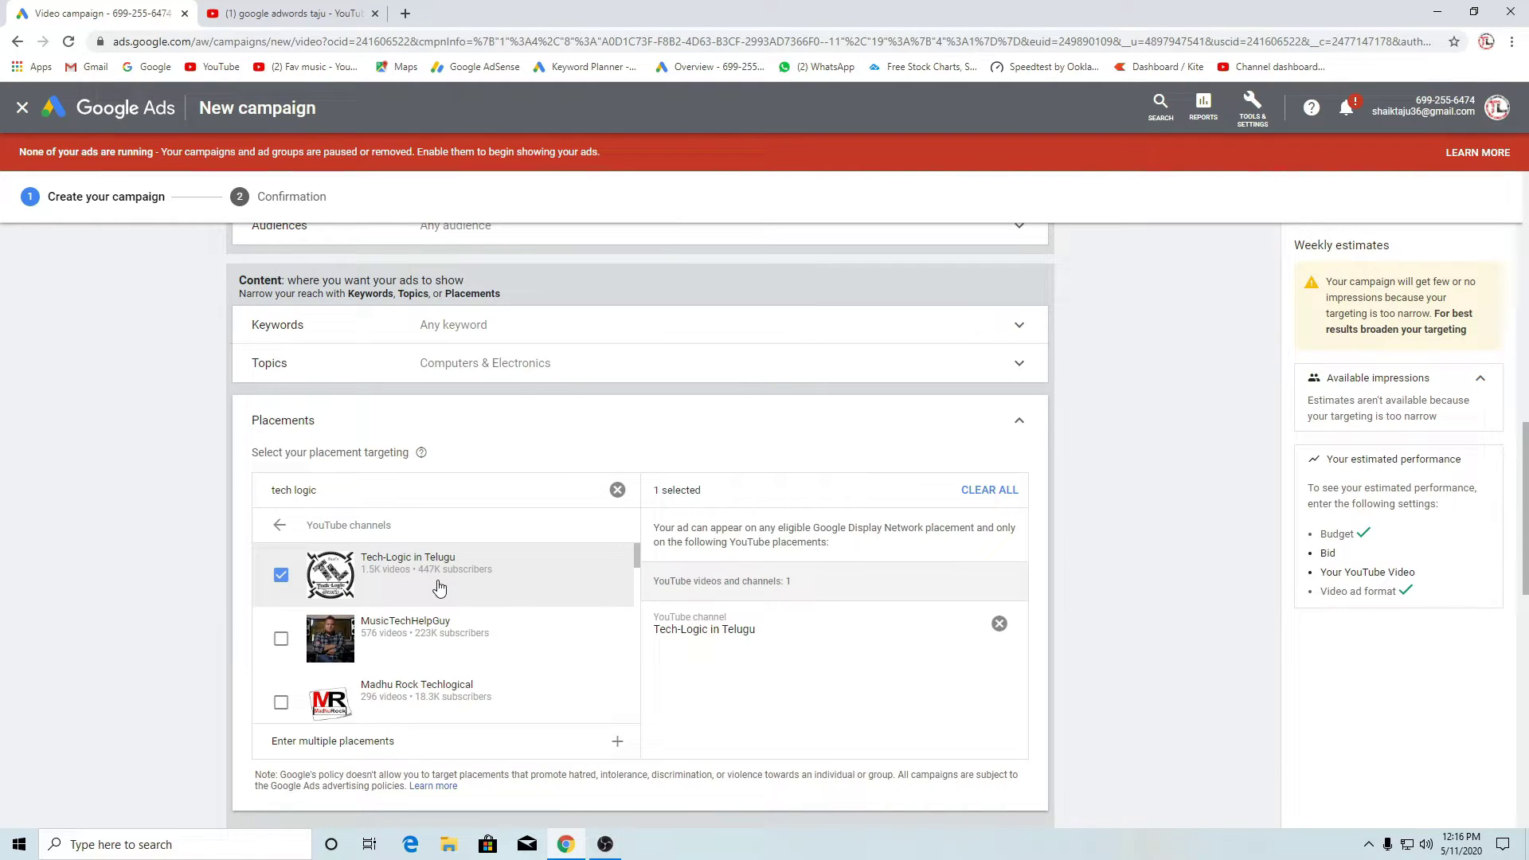
# Replace the placement search with "prasad" and add the YouTube channels Prasadtechintelugu and Prasad
pyautogui.click(373, 499)
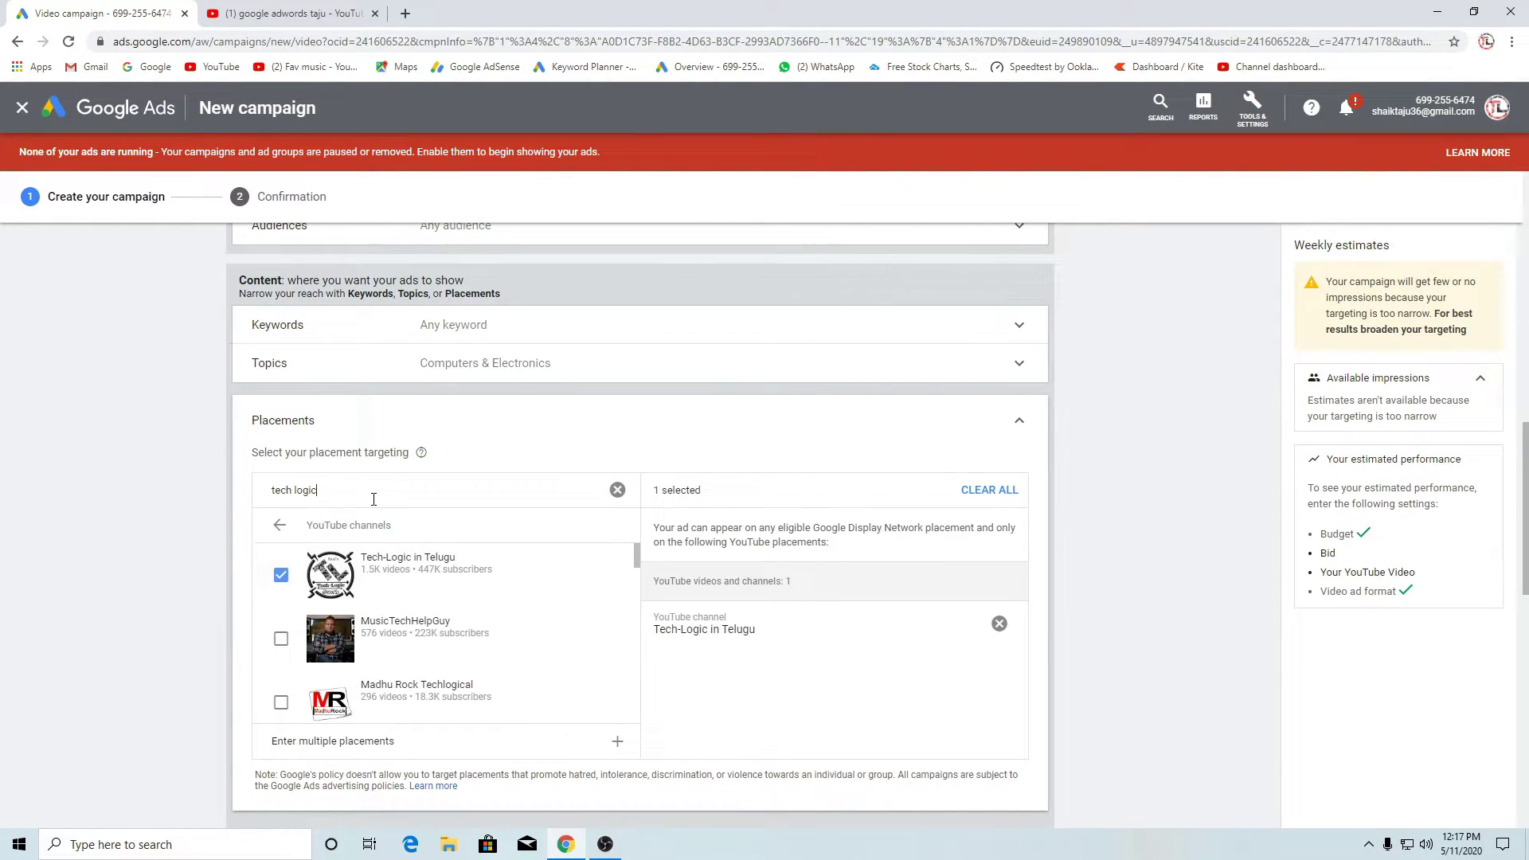
pyautogui.press('BackSpace')
pyautogui.press('BackSpace')
pyautogui.press('BackSpace')
pyautogui.press('BackSpace')
pyautogui.press('BackSpace')
pyautogui.press('BackSpace')
pyautogui.press('BackSpace')
pyautogui.press('BackSpace')
pyautogui.press('BackSpace')
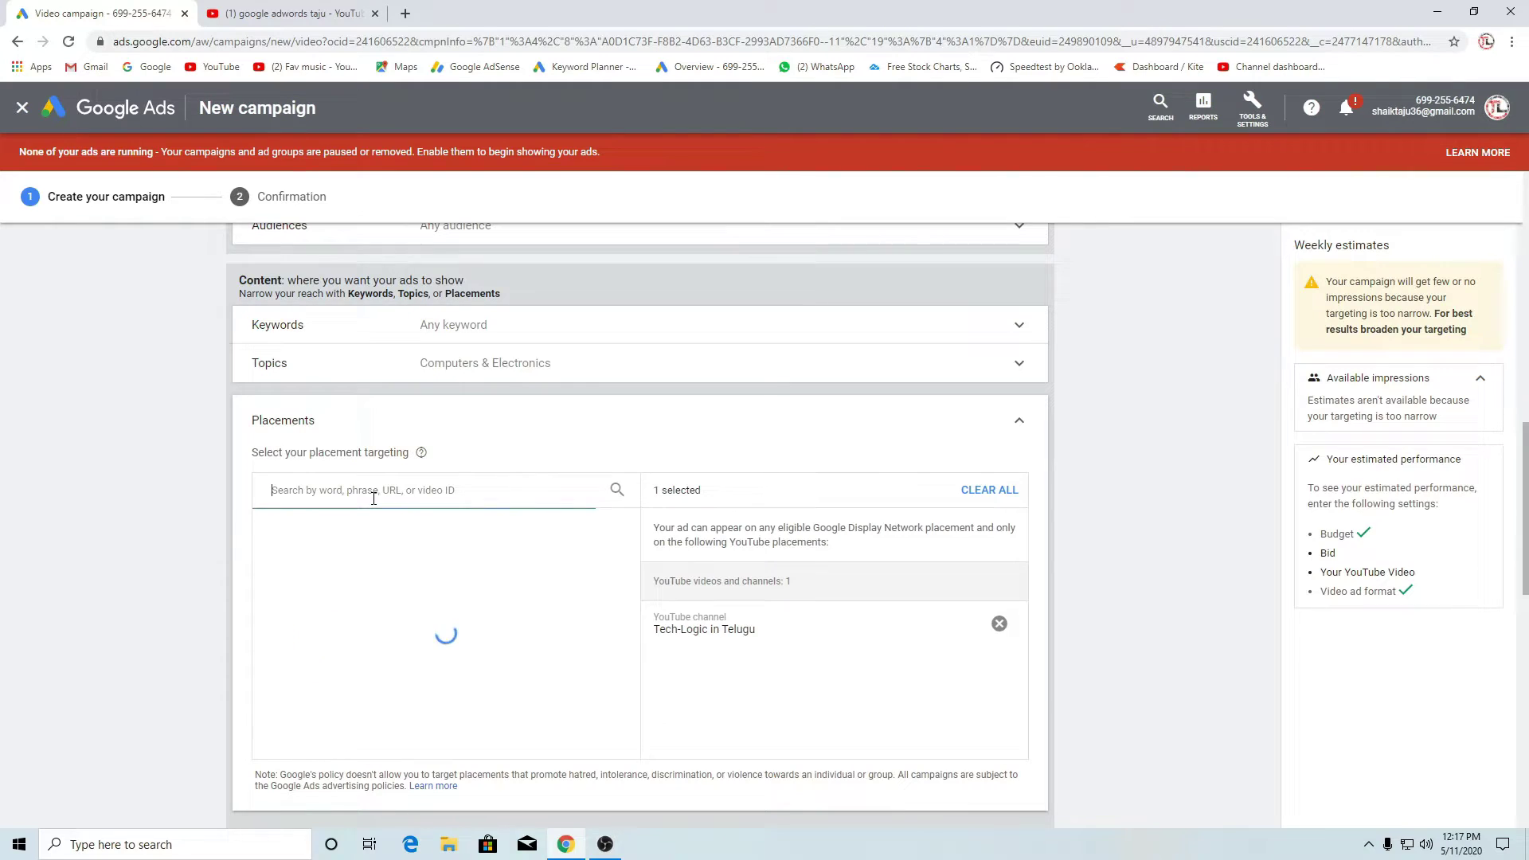
pyautogui.write('prasad')
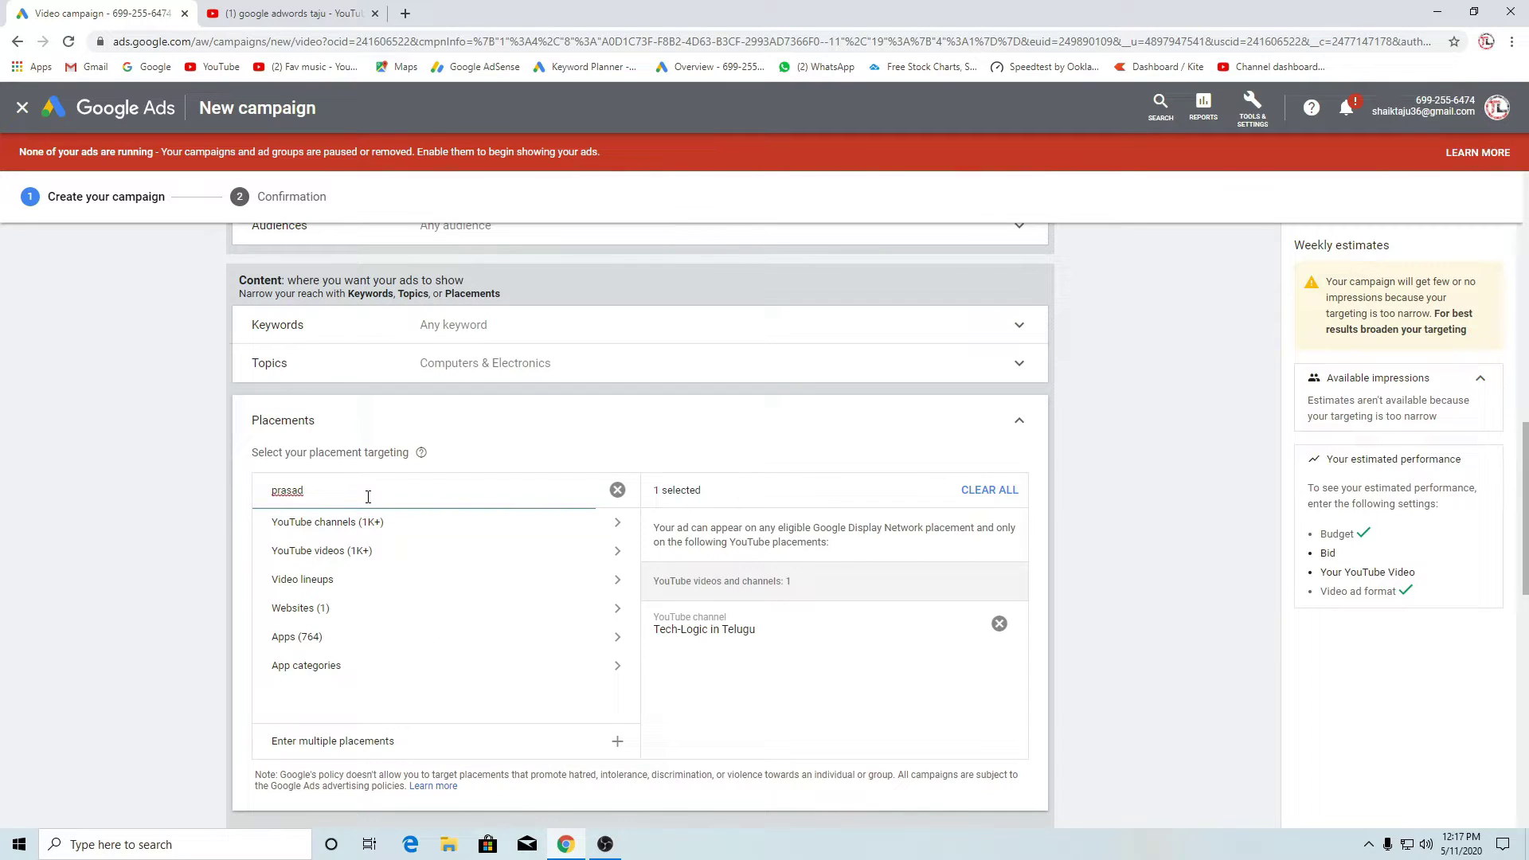
pyautogui.click(377, 523)
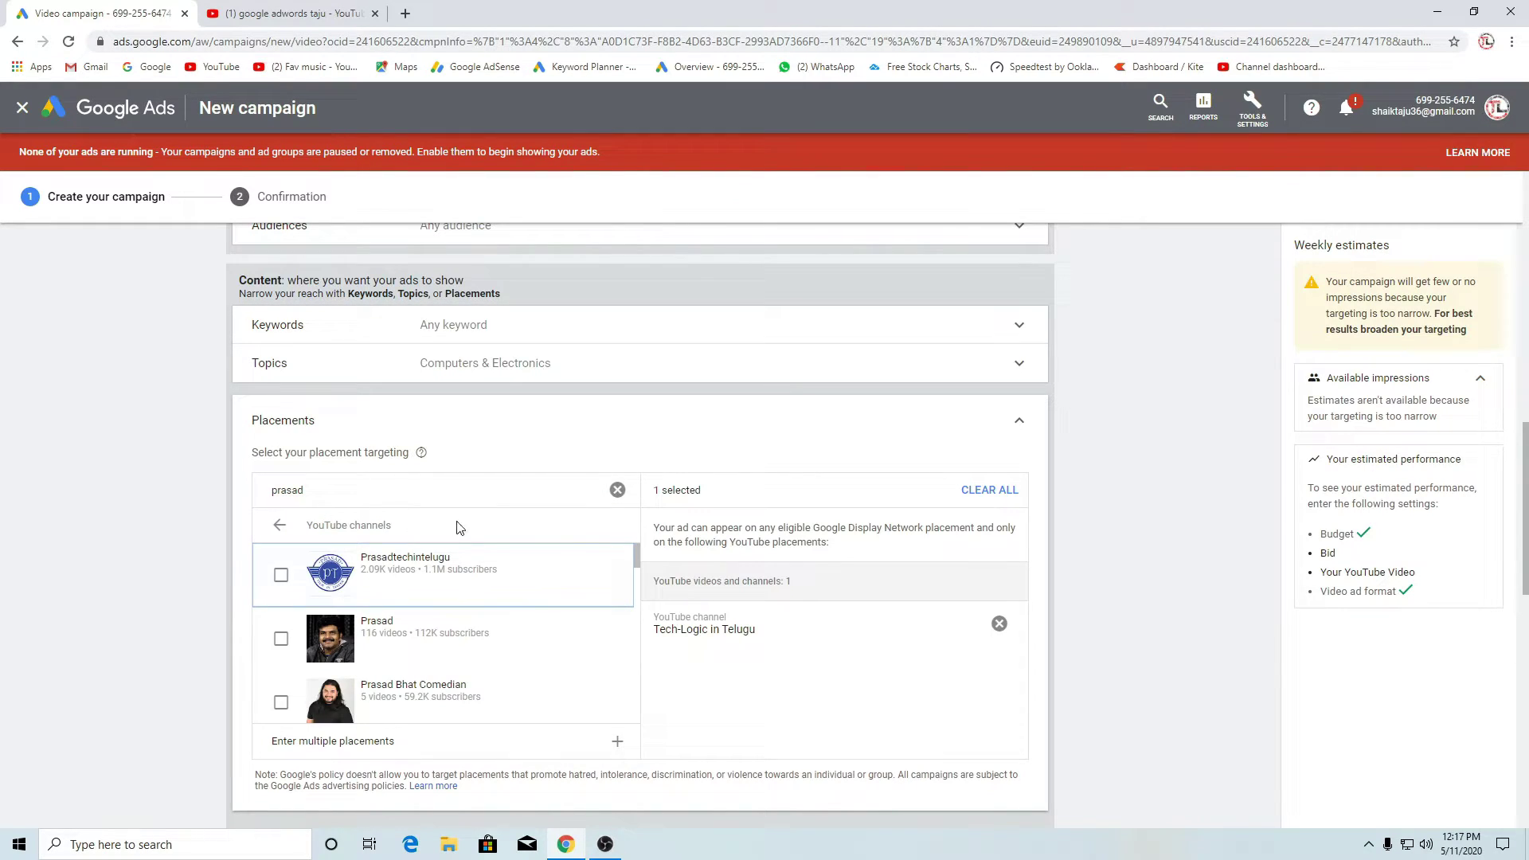
pyautogui.click(280, 576)
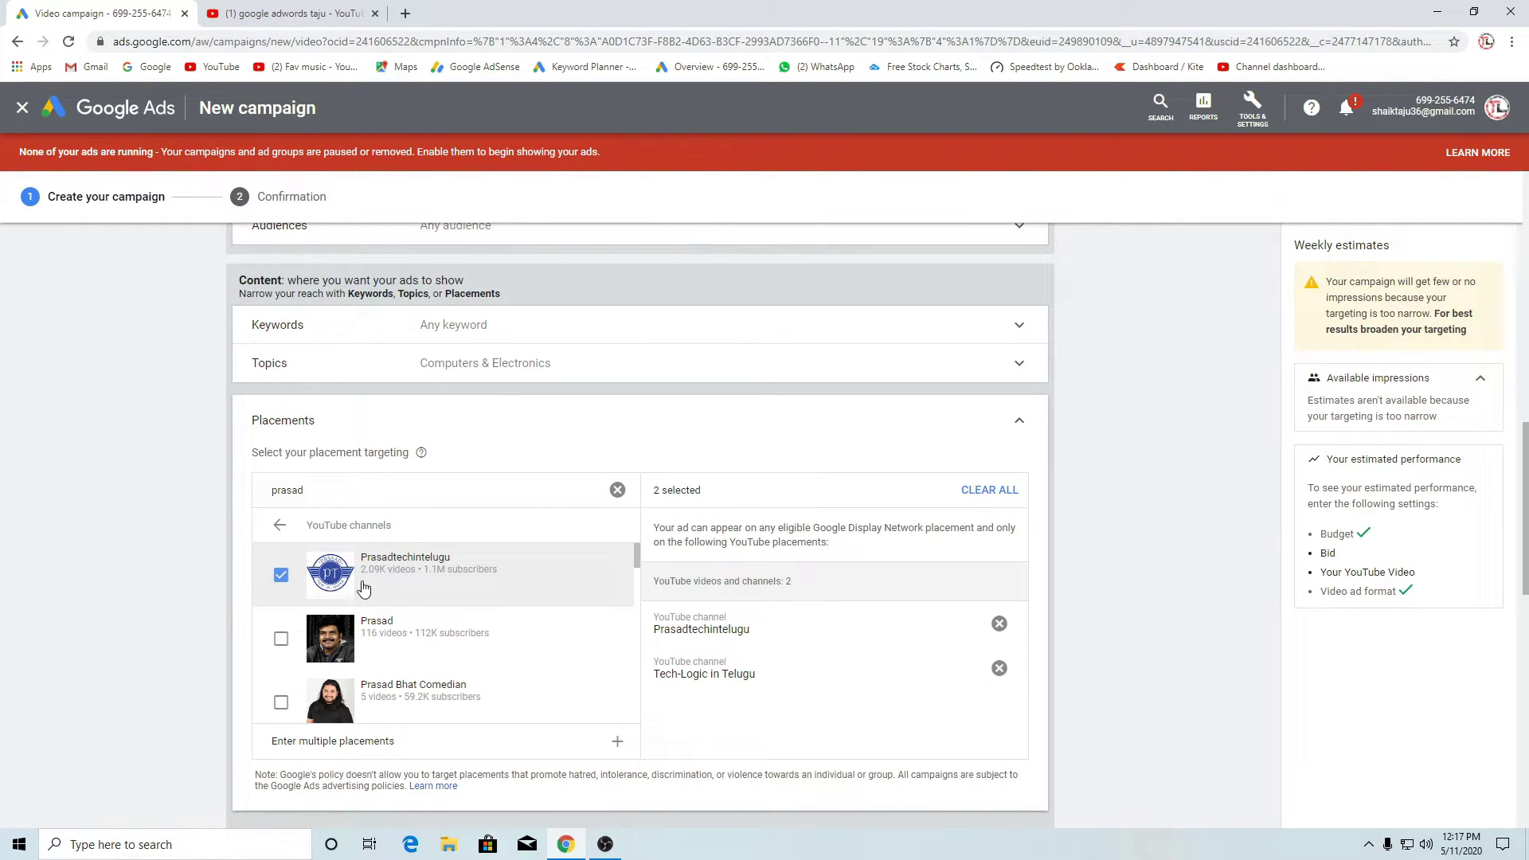
pyautogui.click(281, 641)
# Search placements for "telugutechtutes", add the Telugu TechTuts YouTube channel and collapse the placement targeting
pyautogui.doubleClick(279, 490)
pyautogui.press('BackSpace')
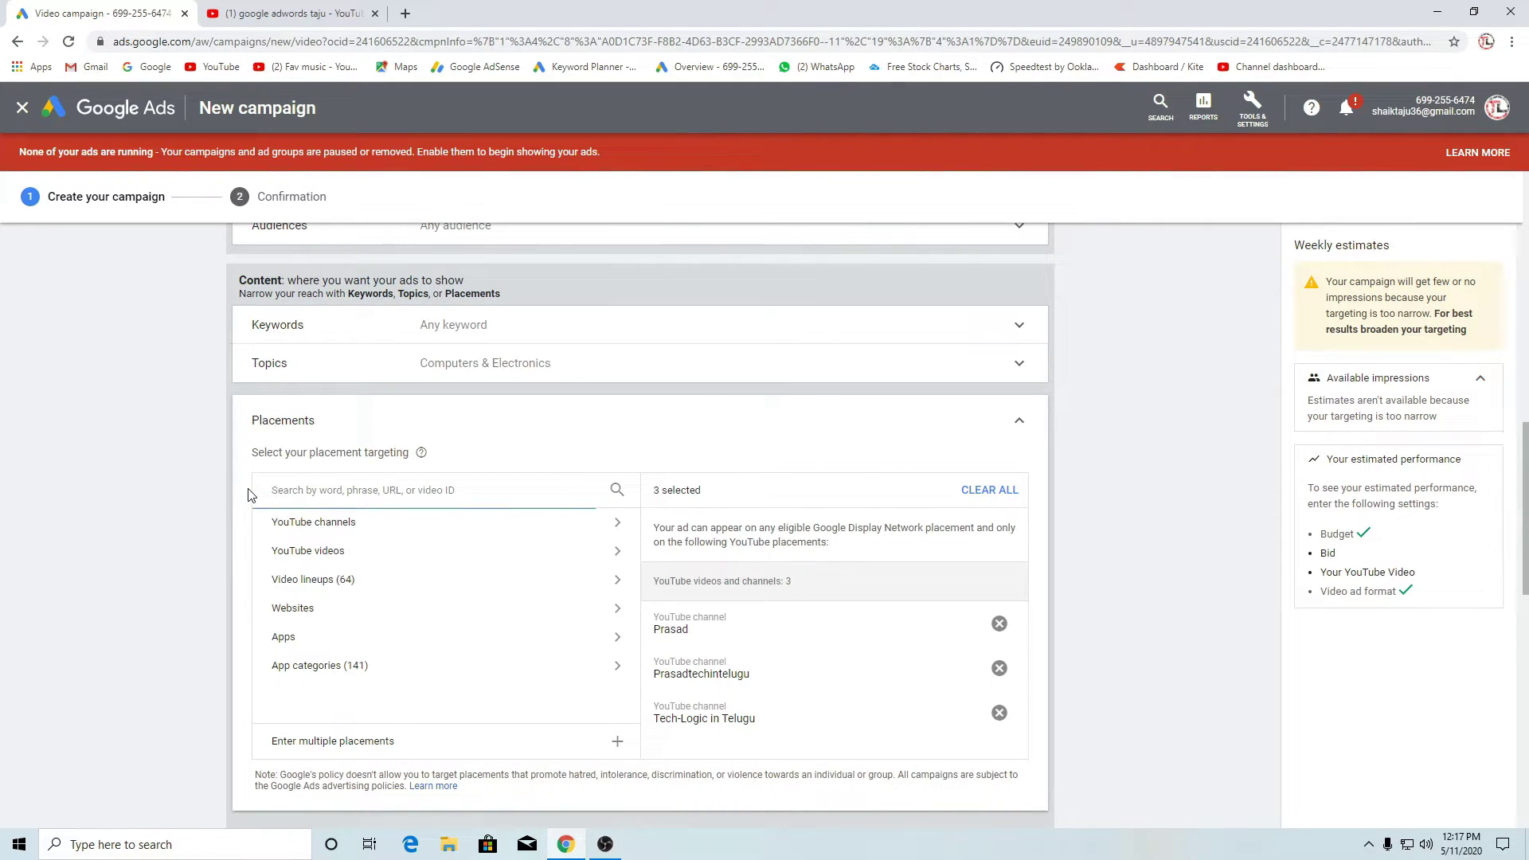
pyautogui.write('telugutechtutes')
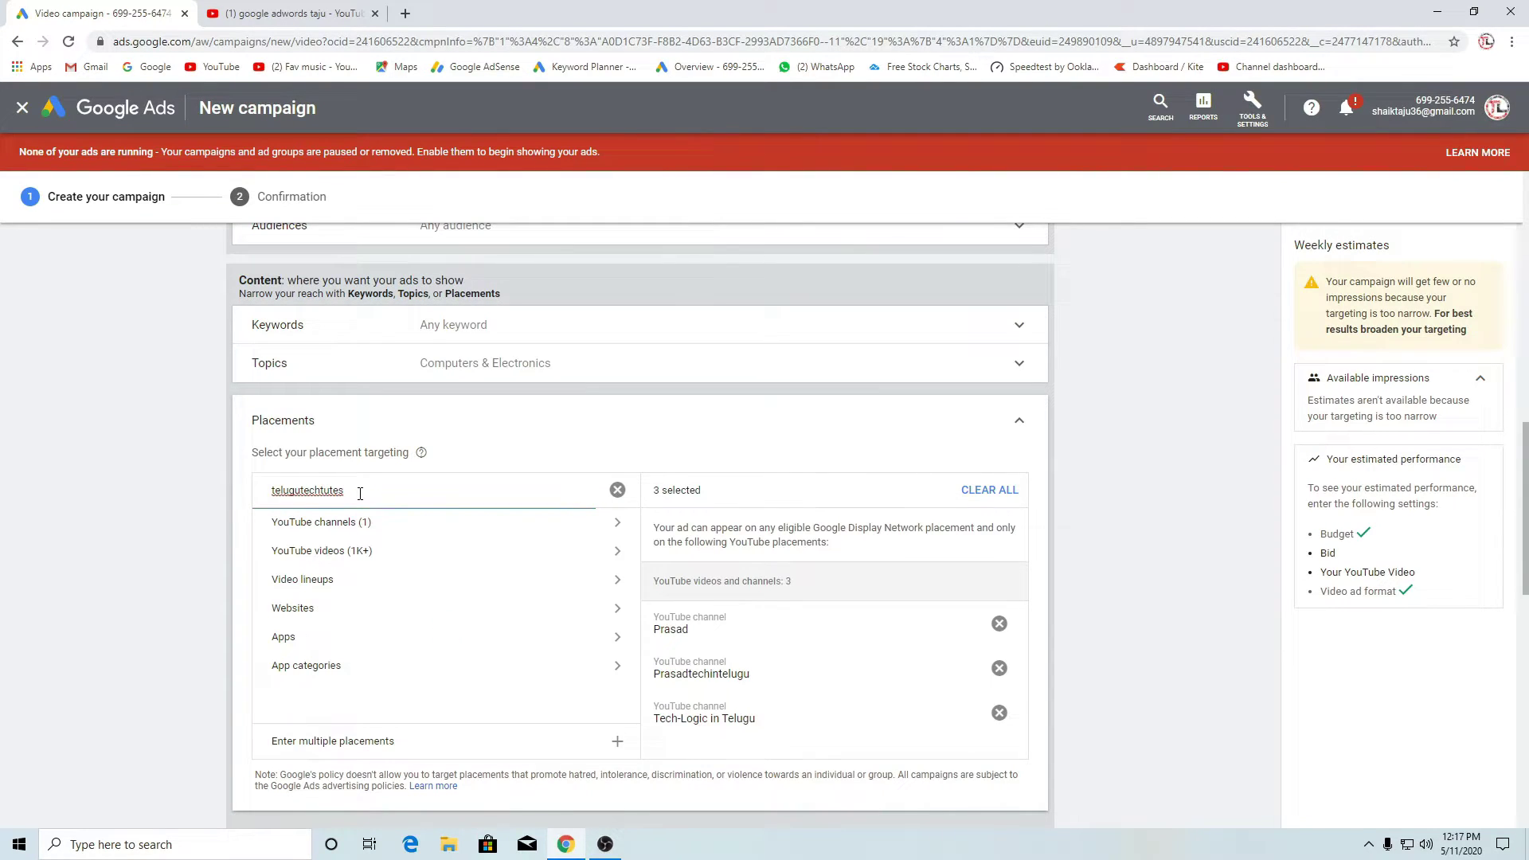
pyautogui.click(370, 534)
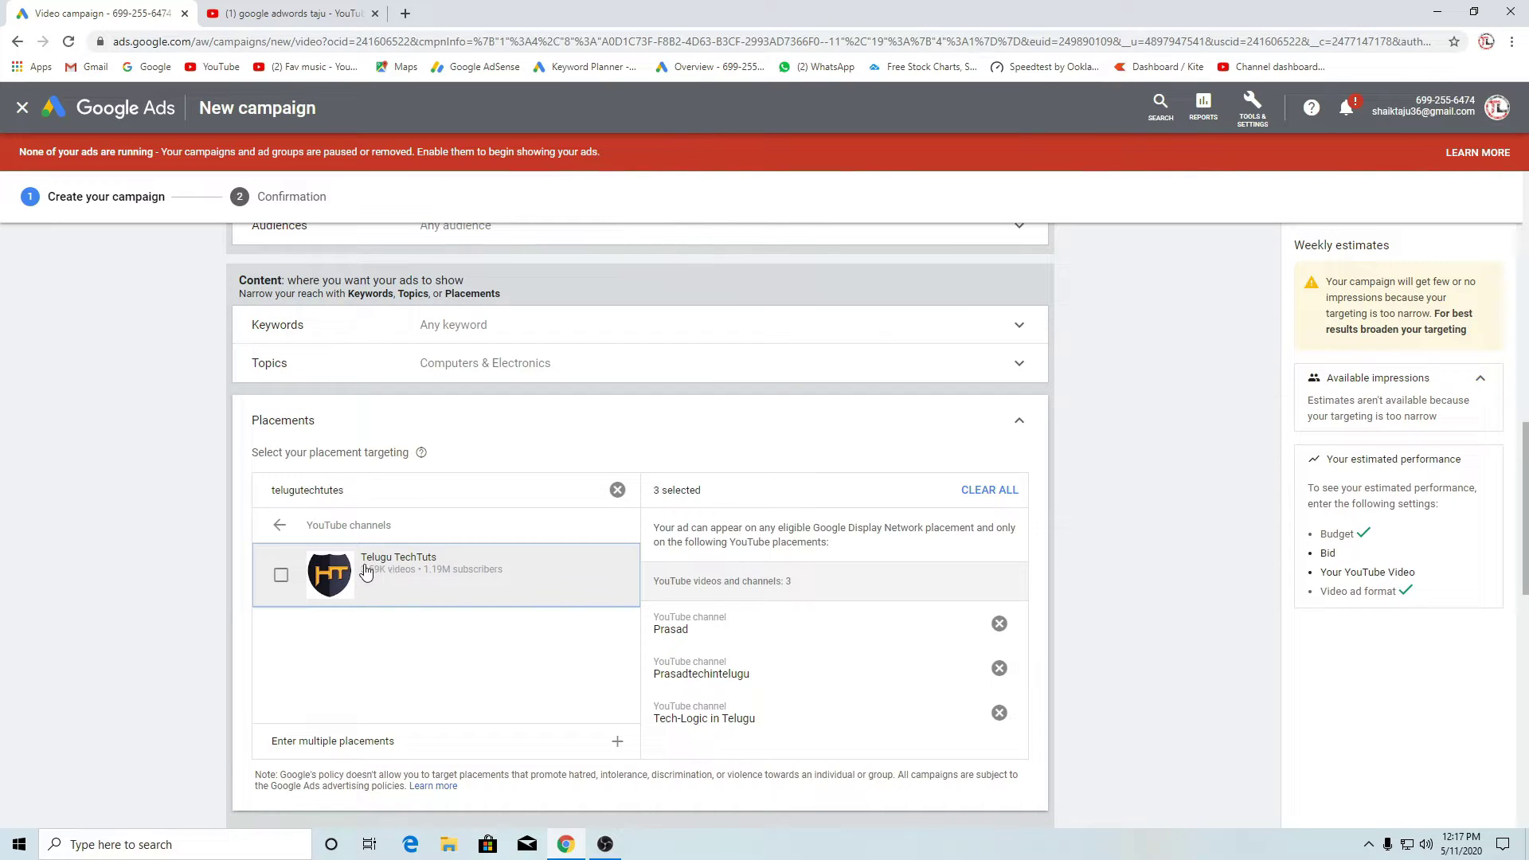
pyautogui.click(290, 579)
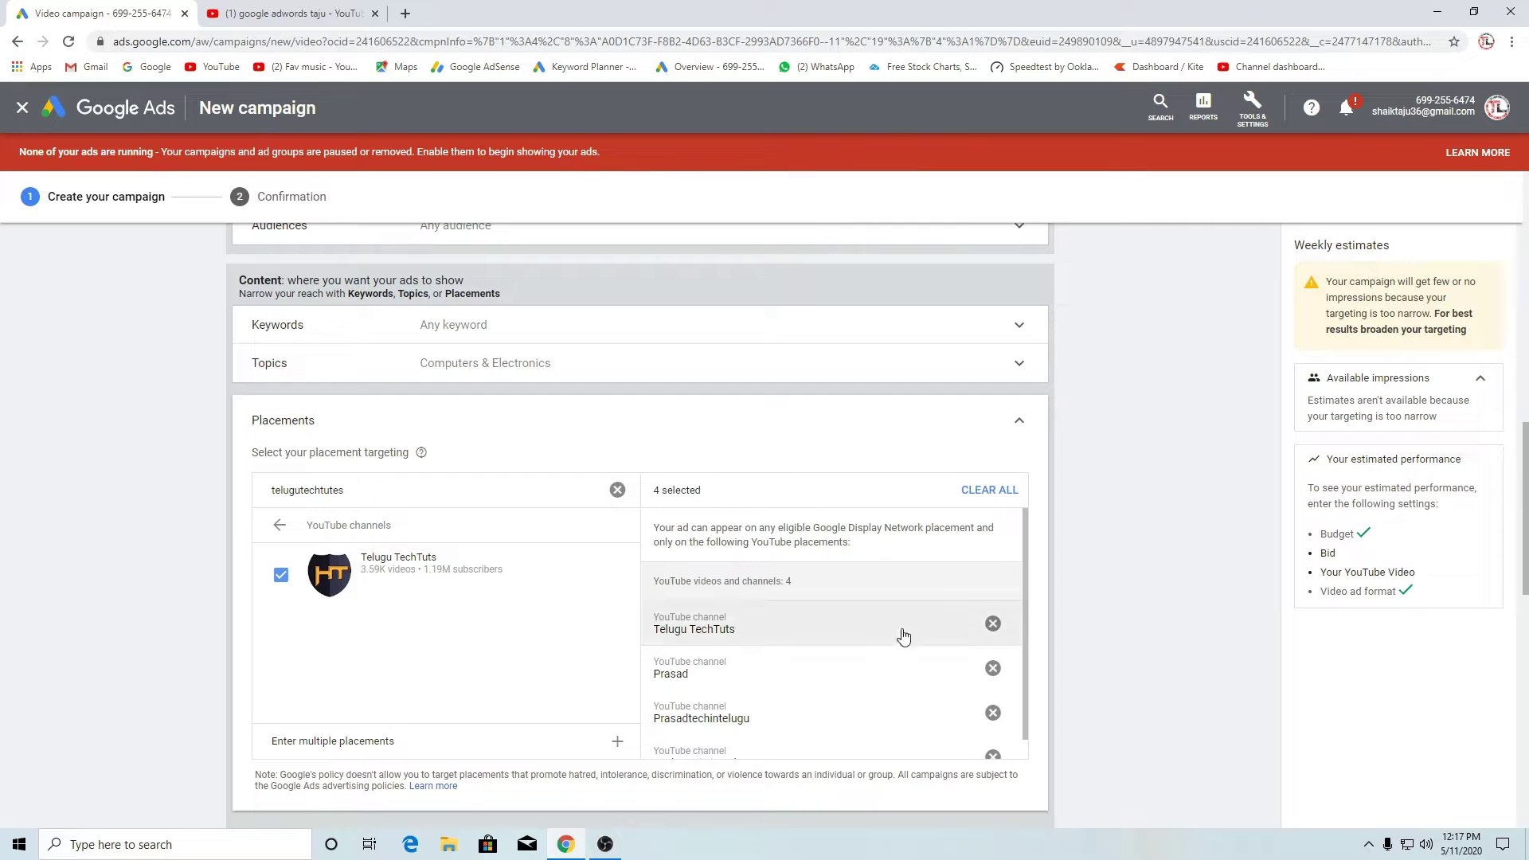
pyautogui.scroll(-1, 814, 657)
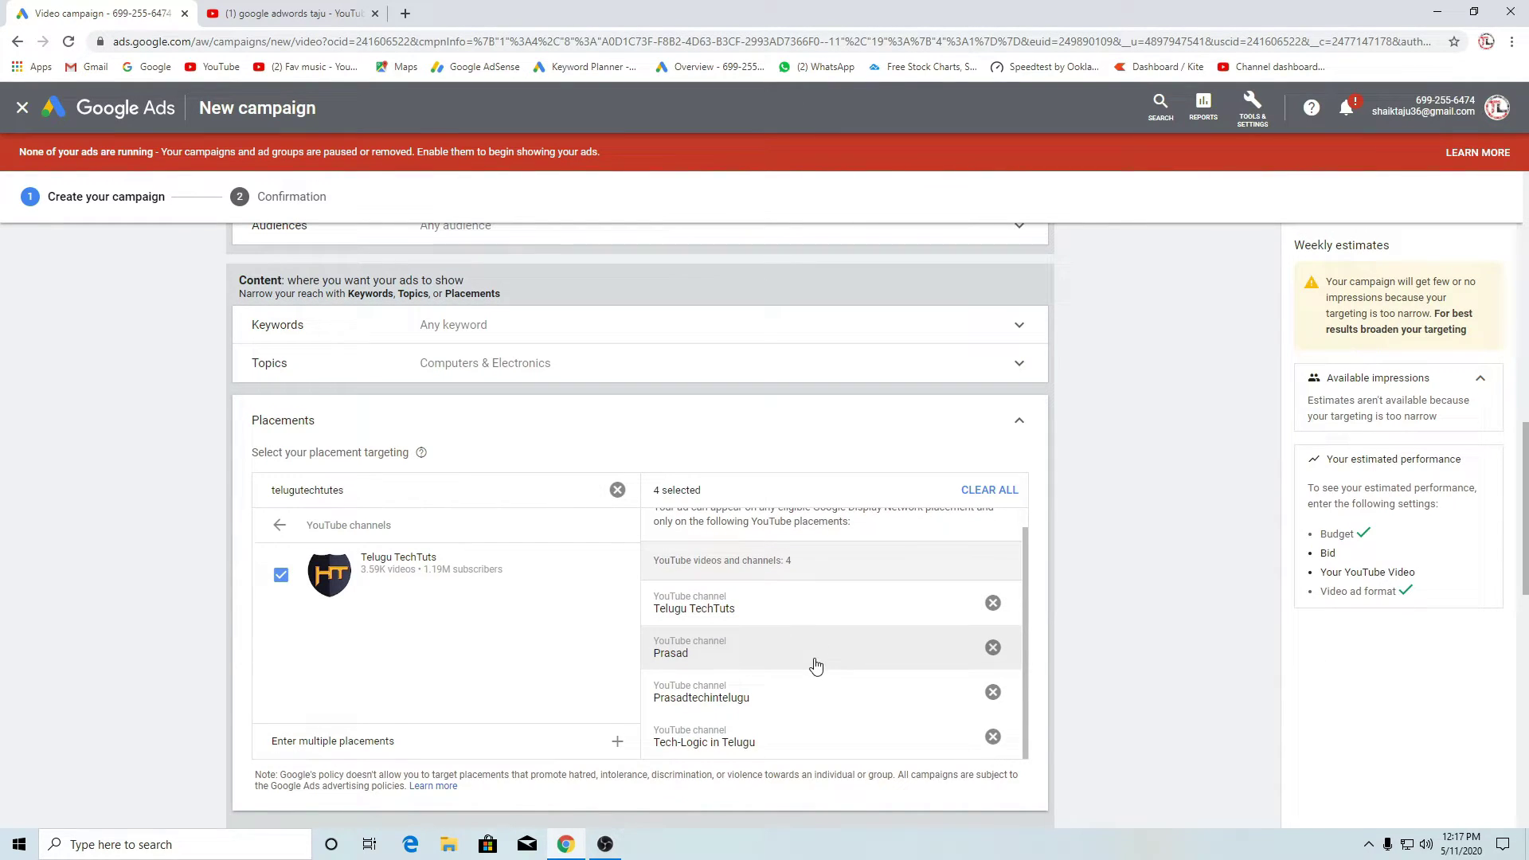
pyautogui.click(1019, 422)
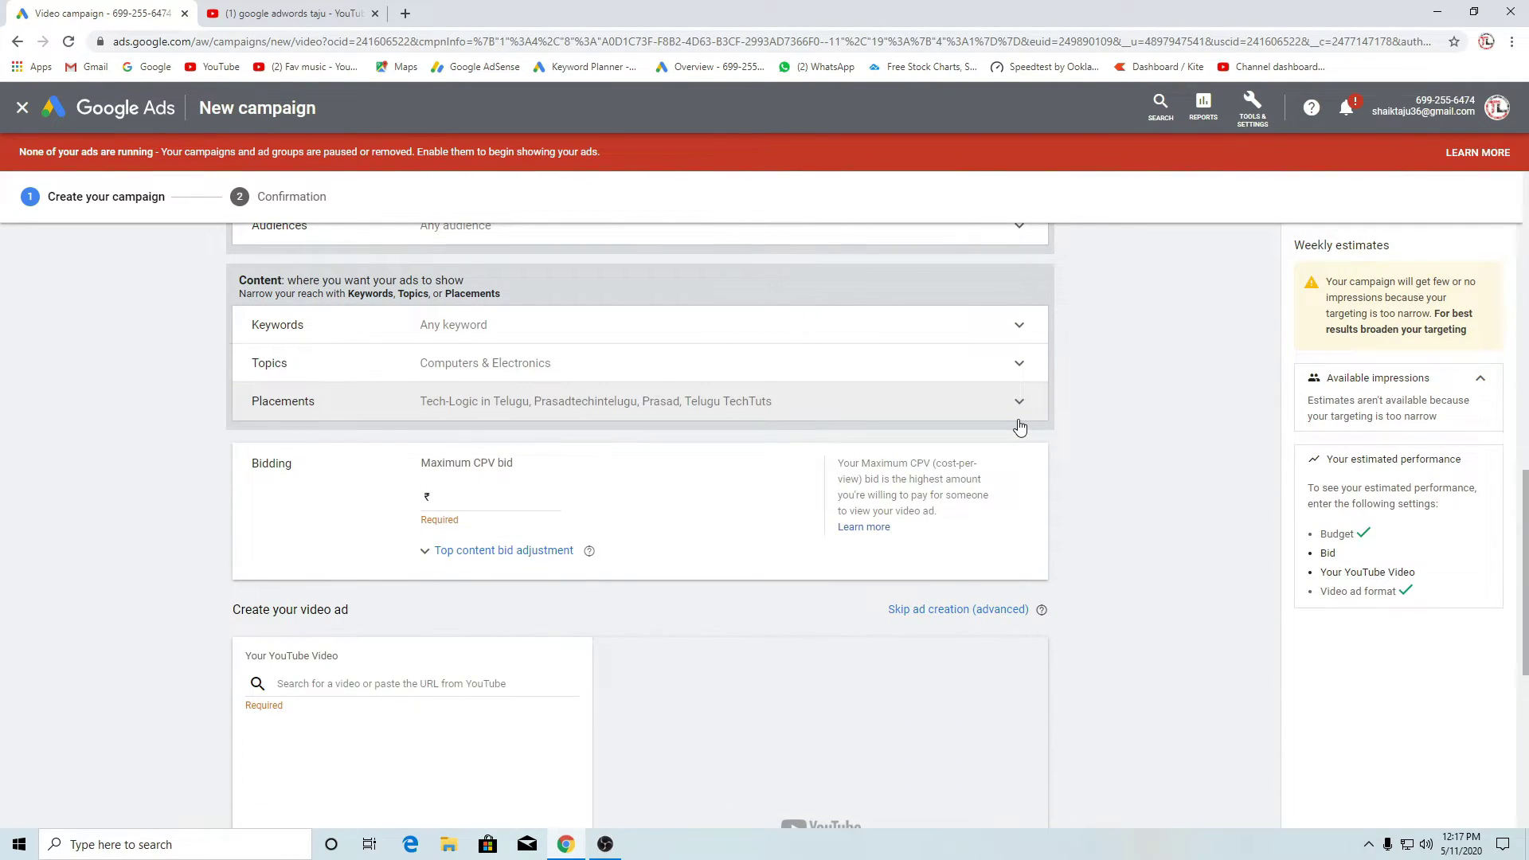
# Set the ad group's maximum CPV bid to ₹0.25
pyautogui.click(522, 500)
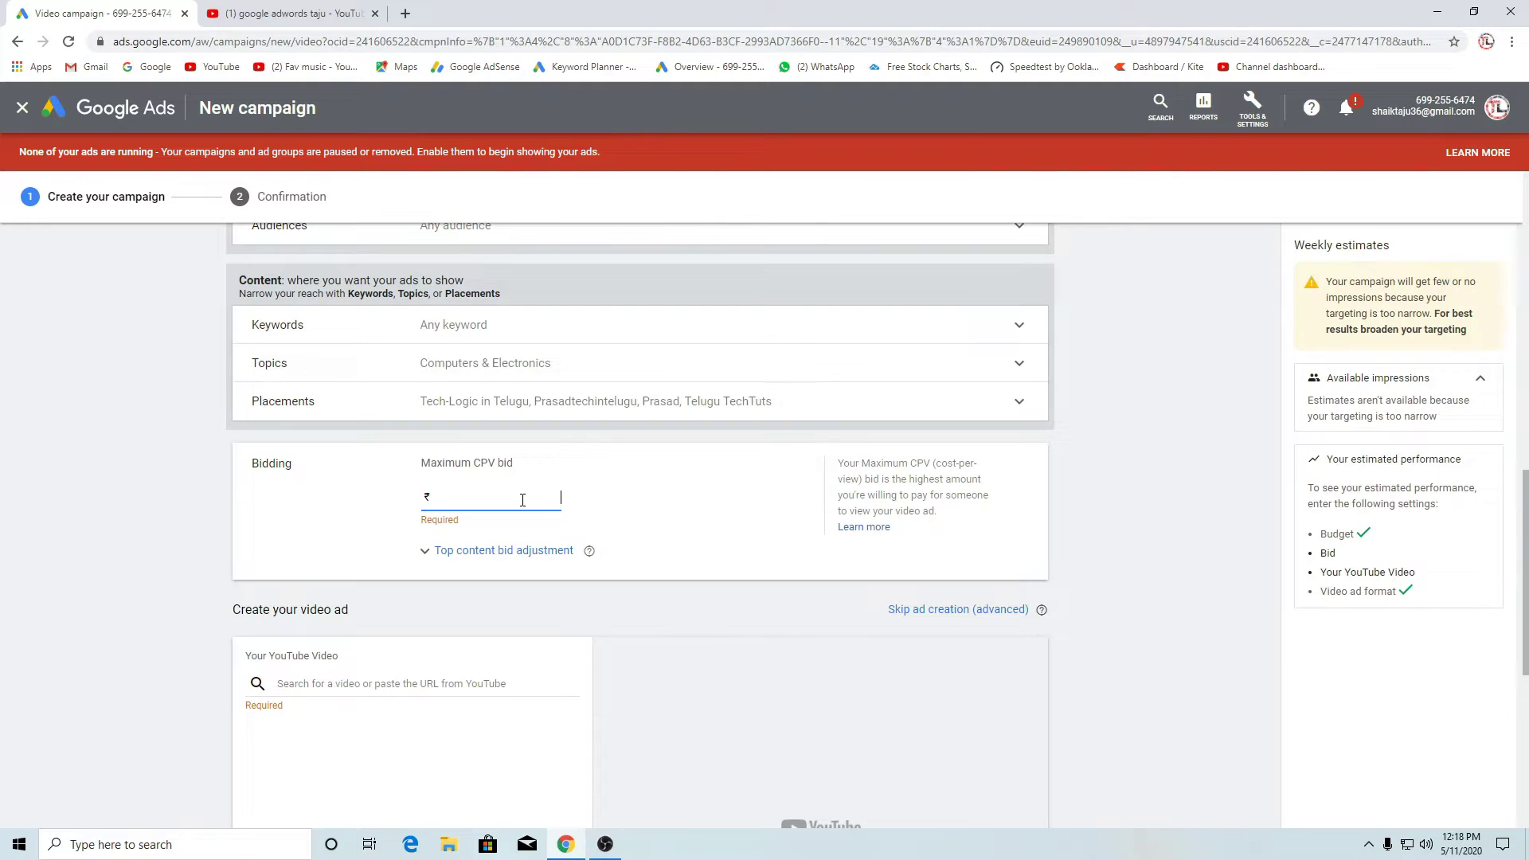
pyautogui.write('0.25')
pyautogui.scroll(-1, 633, 518)
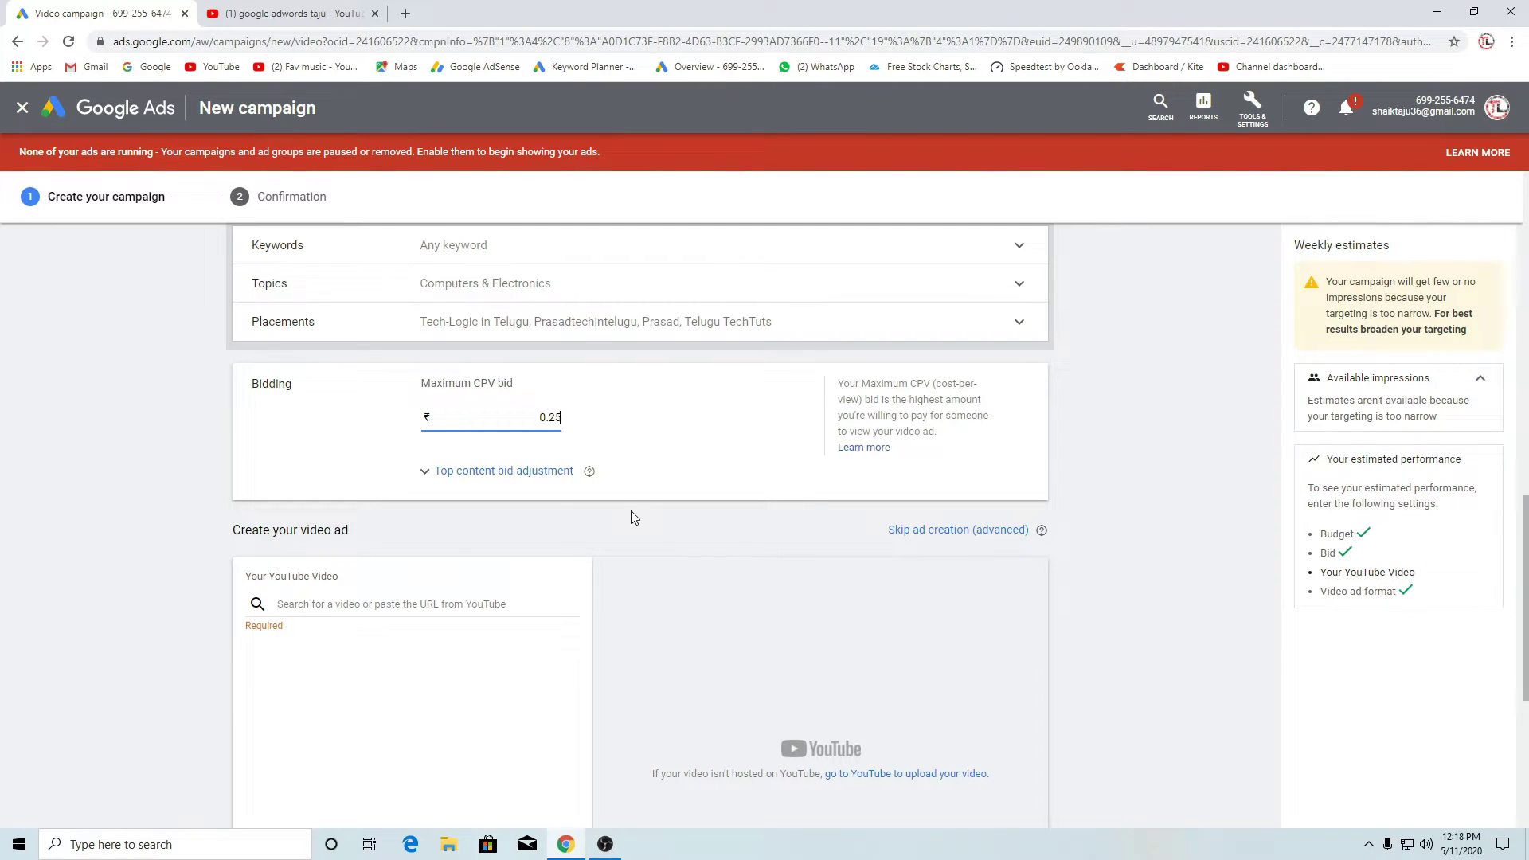
pyautogui.scroll(-1, 676, 478)
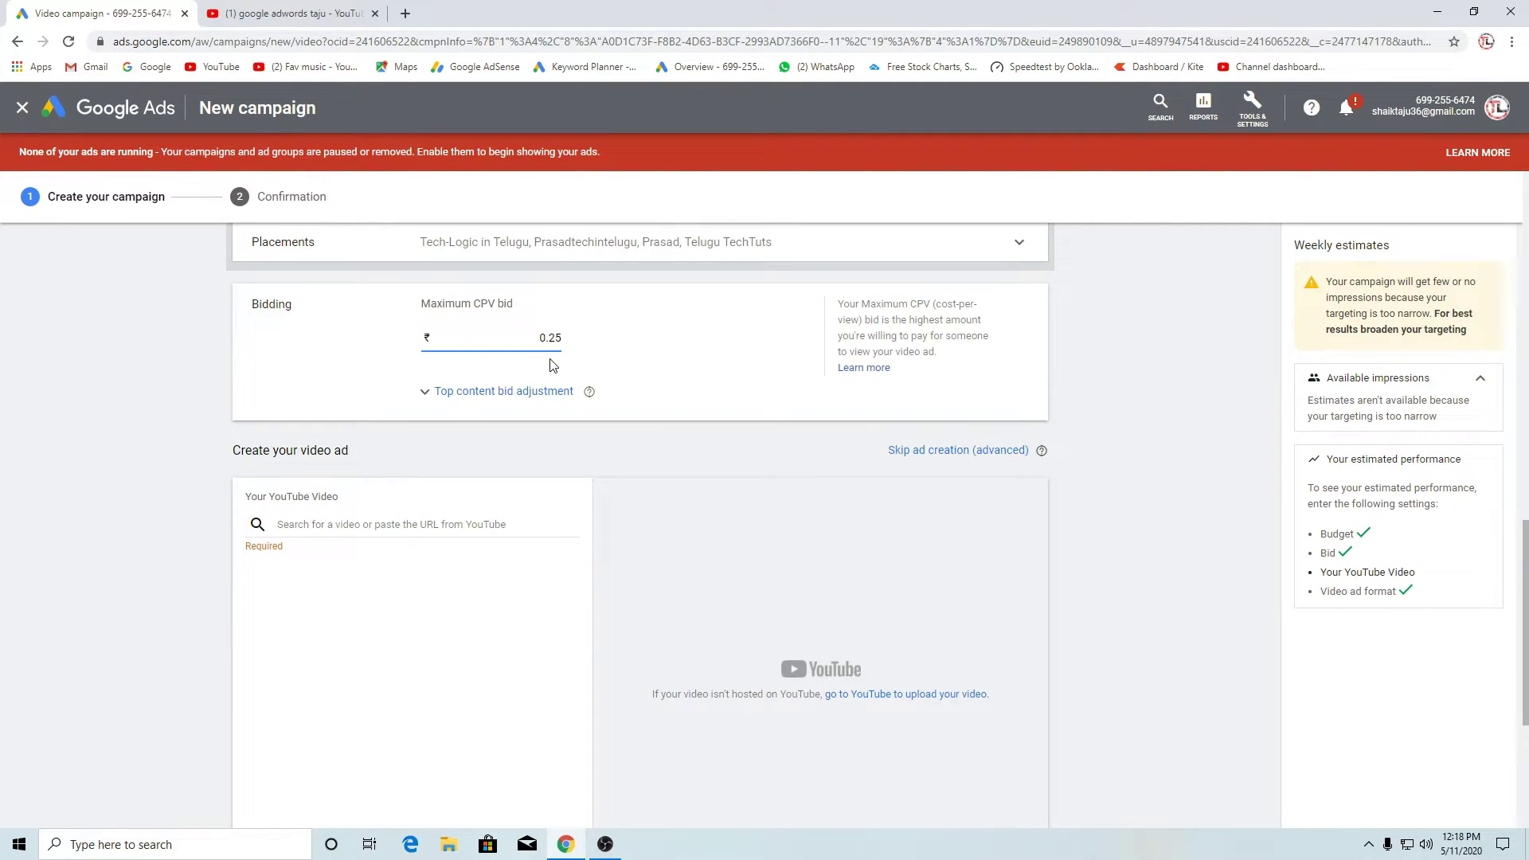
pyautogui.moveTo(533, 340); pyautogui.dragTo(562, 340)
pyautogui.click(576, 348)
# Switch to YouTube, open the video "How to promote YouTube videos on Google AdWords | Tutorial | Telugu" and skip its ad
pyautogui.scroll(-2, 599, 363)
pyautogui.click(348, 365)
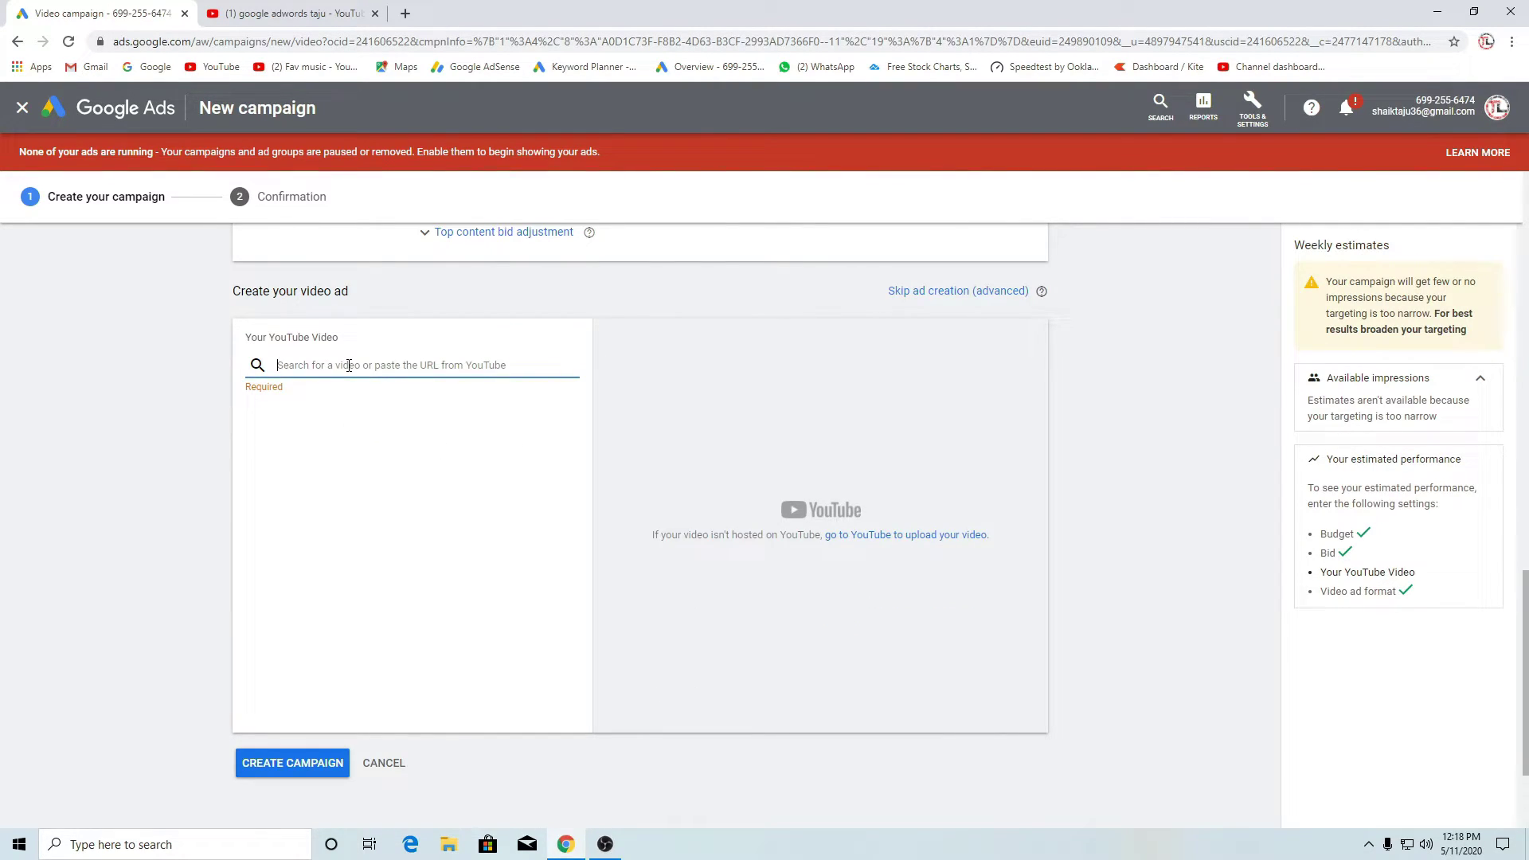
pyautogui.click(263, 13)
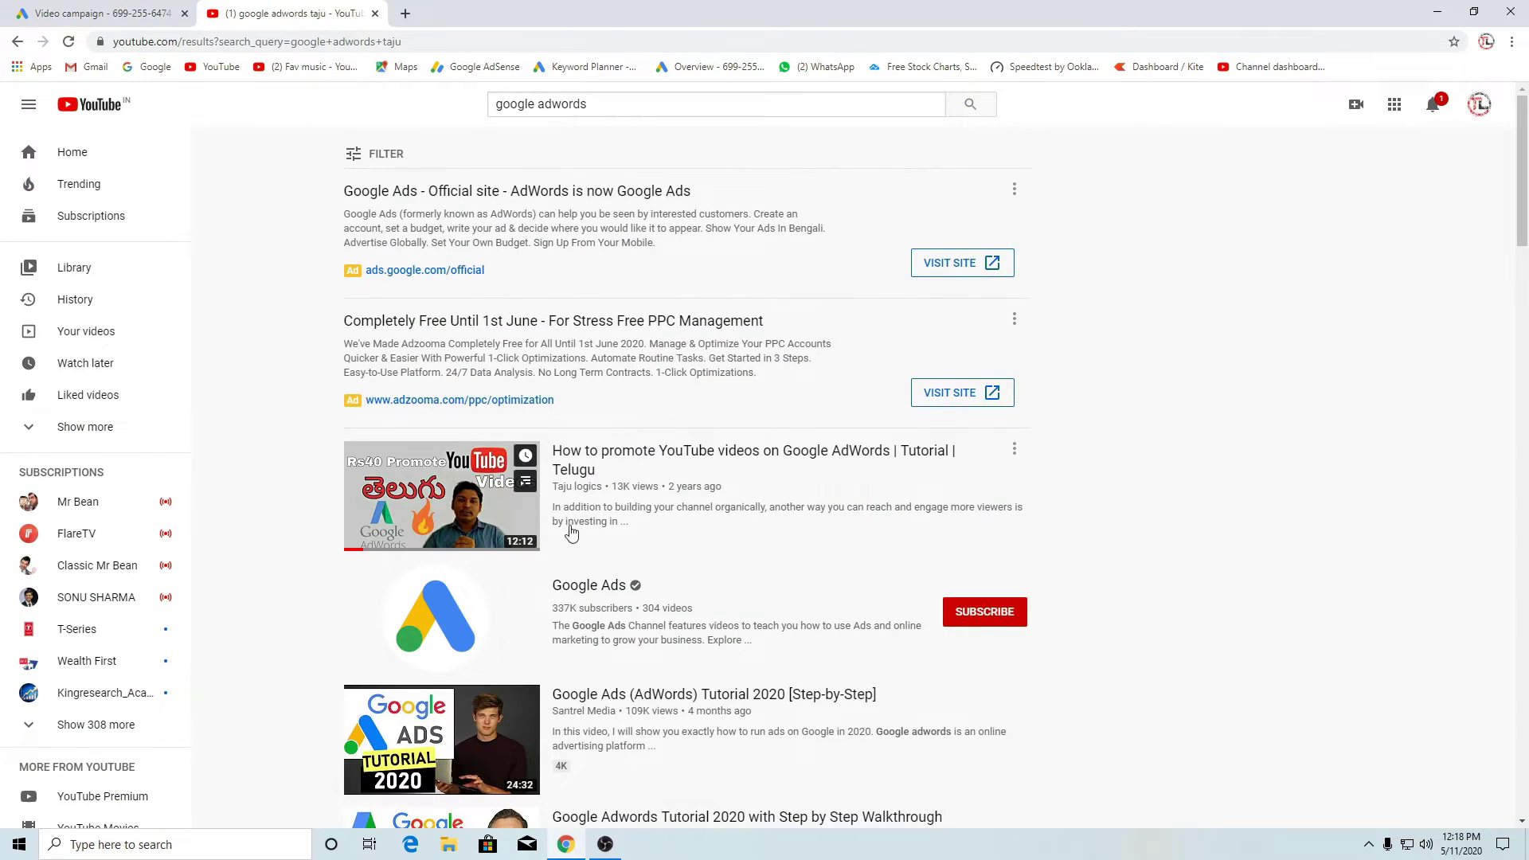
pyautogui.click(597, 460)
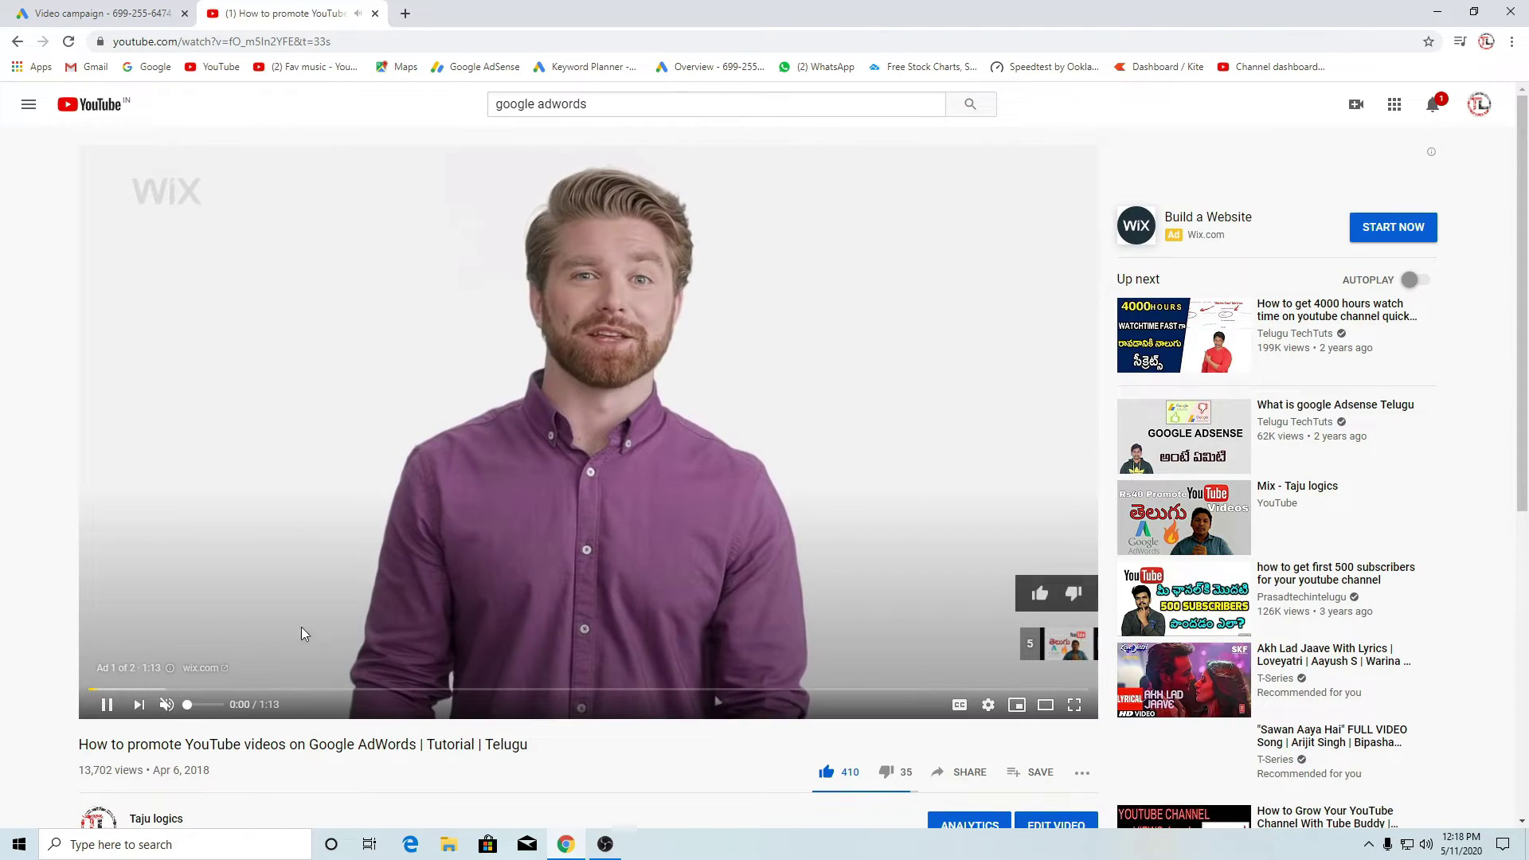
pyautogui.click(1046, 652)
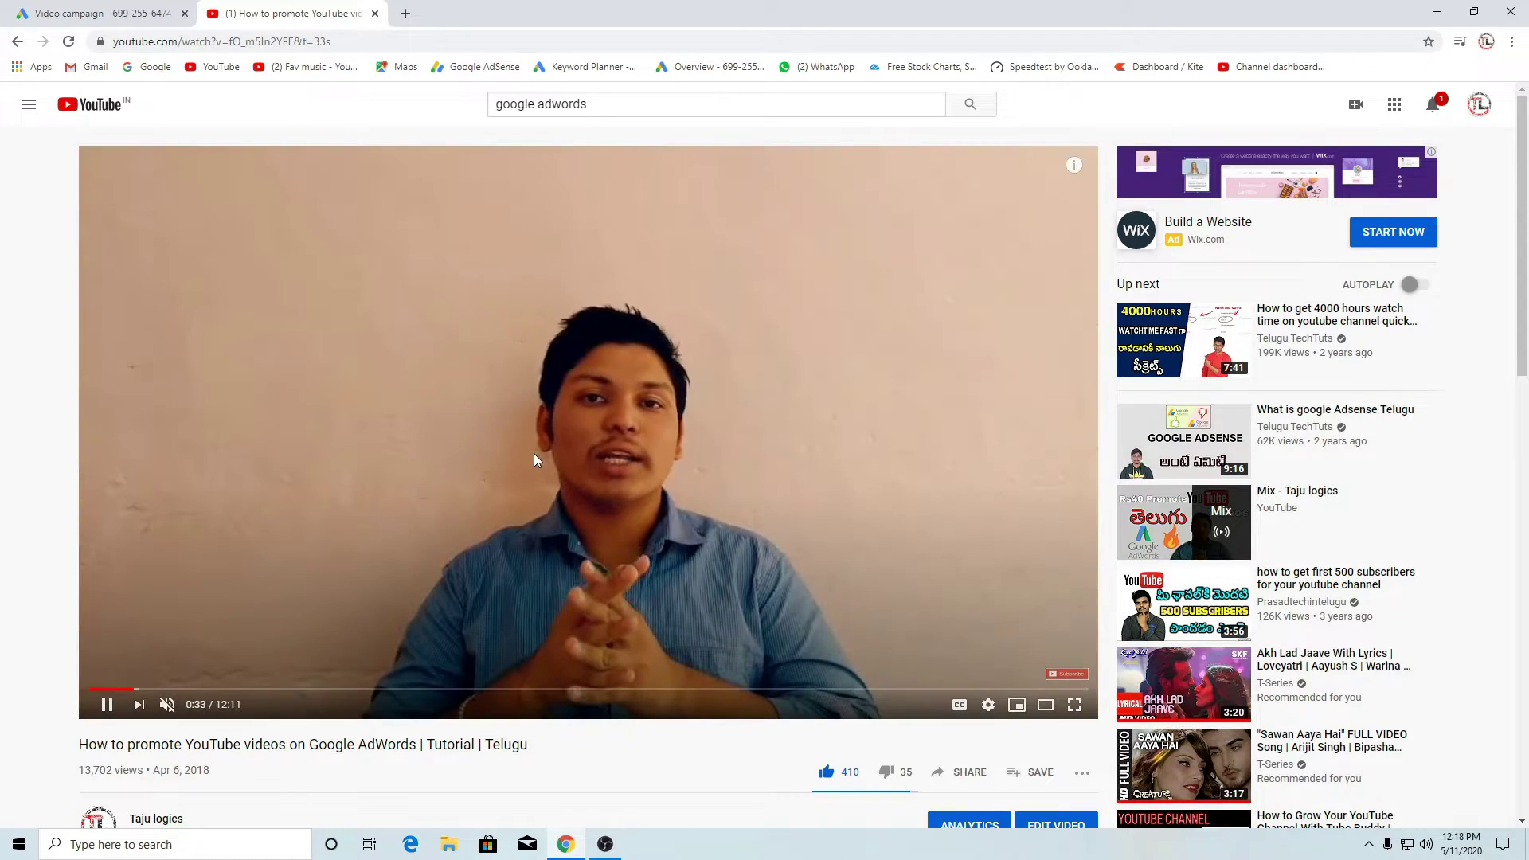
# Pause the YouTube video, copy its full URL and enter it as the YouTube video for the Google Ads video ad
pyautogui.click(534, 461)
pyautogui.click(382, 42)
pyautogui.doubleClick(385, 41)
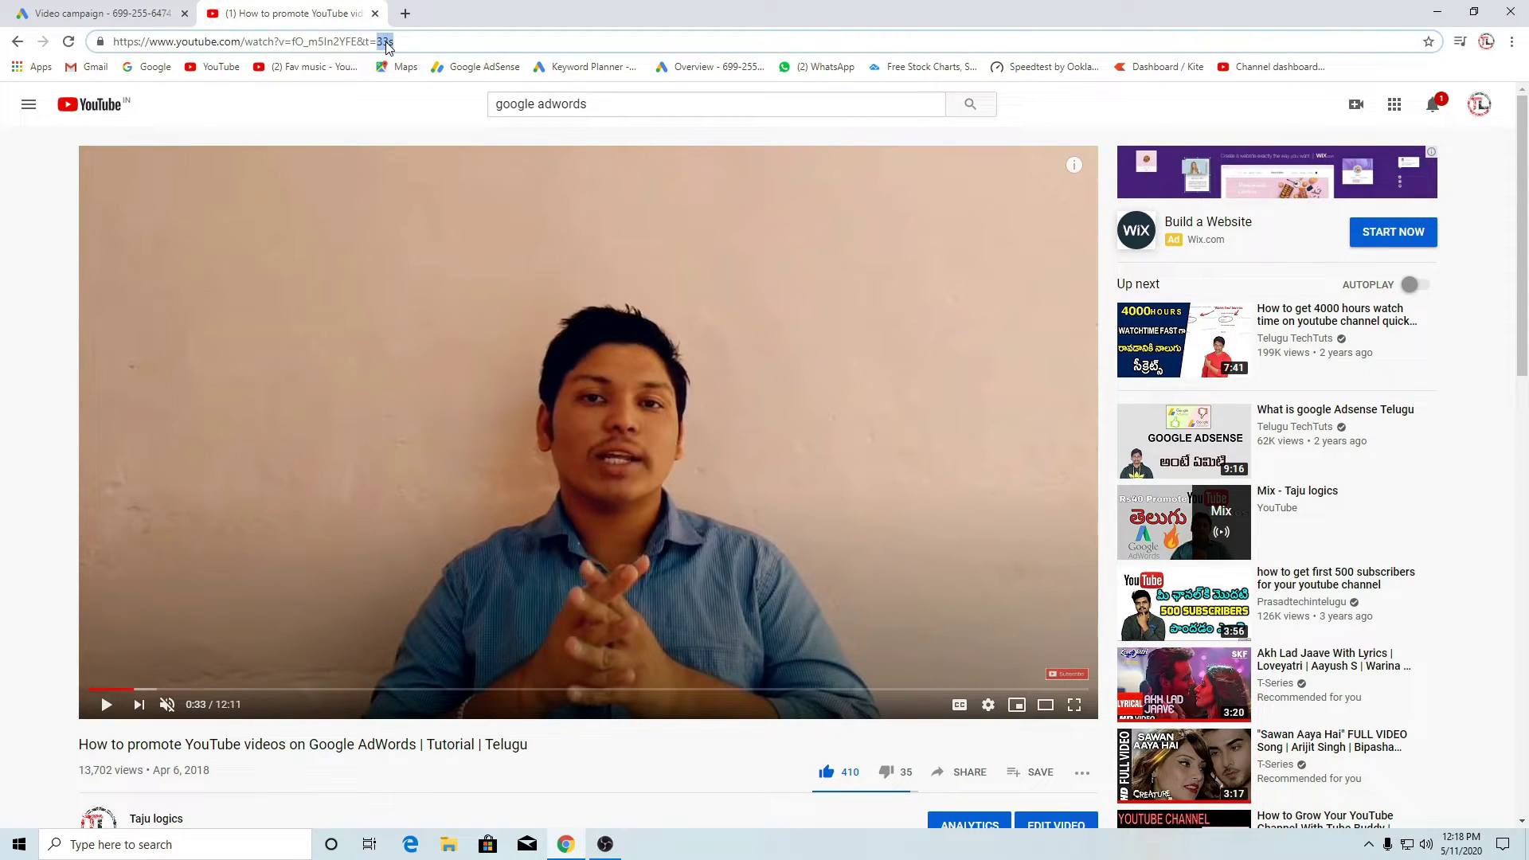
pyautogui.moveTo(434, 46); pyautogui.dragTo(174, 62)
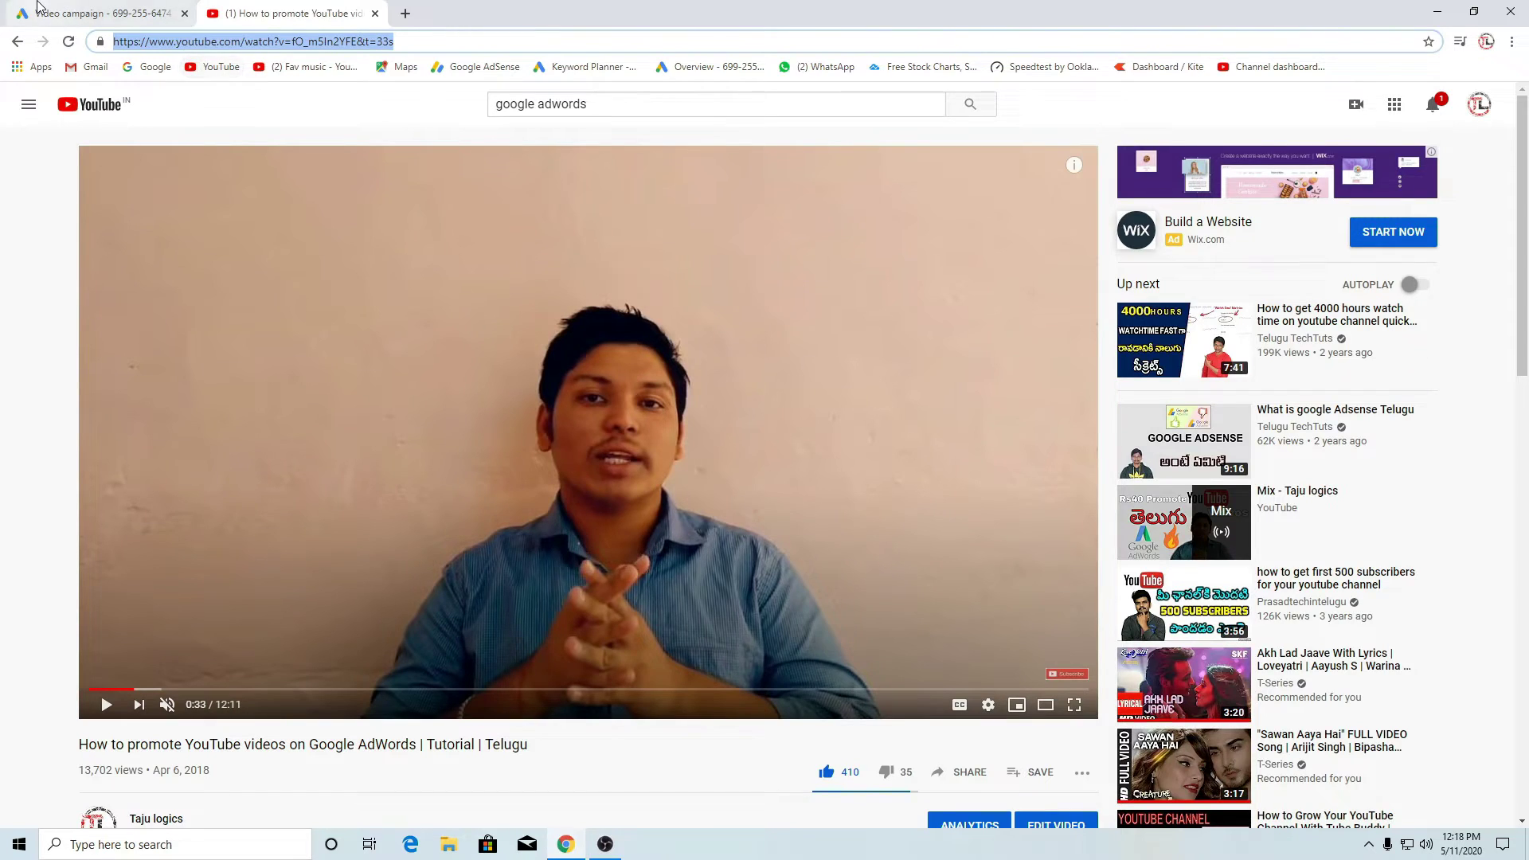
pyautogui.click(99, 13)
pyautogui.click(366, 362)
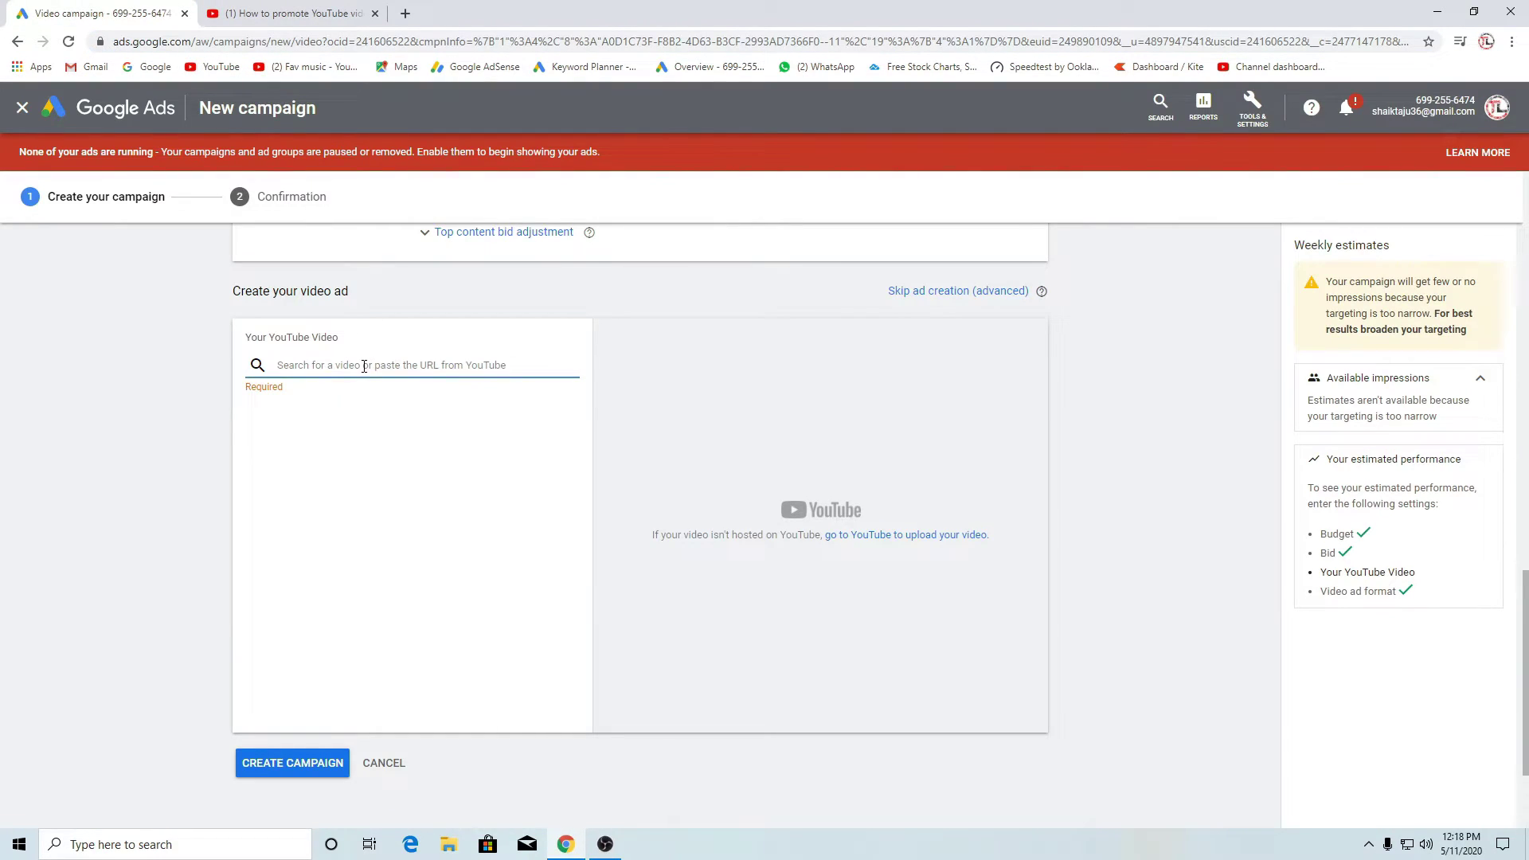
pyautogui.write('https://www.youtube.com/watch?v=f0_m5In2YFE&t=33s')
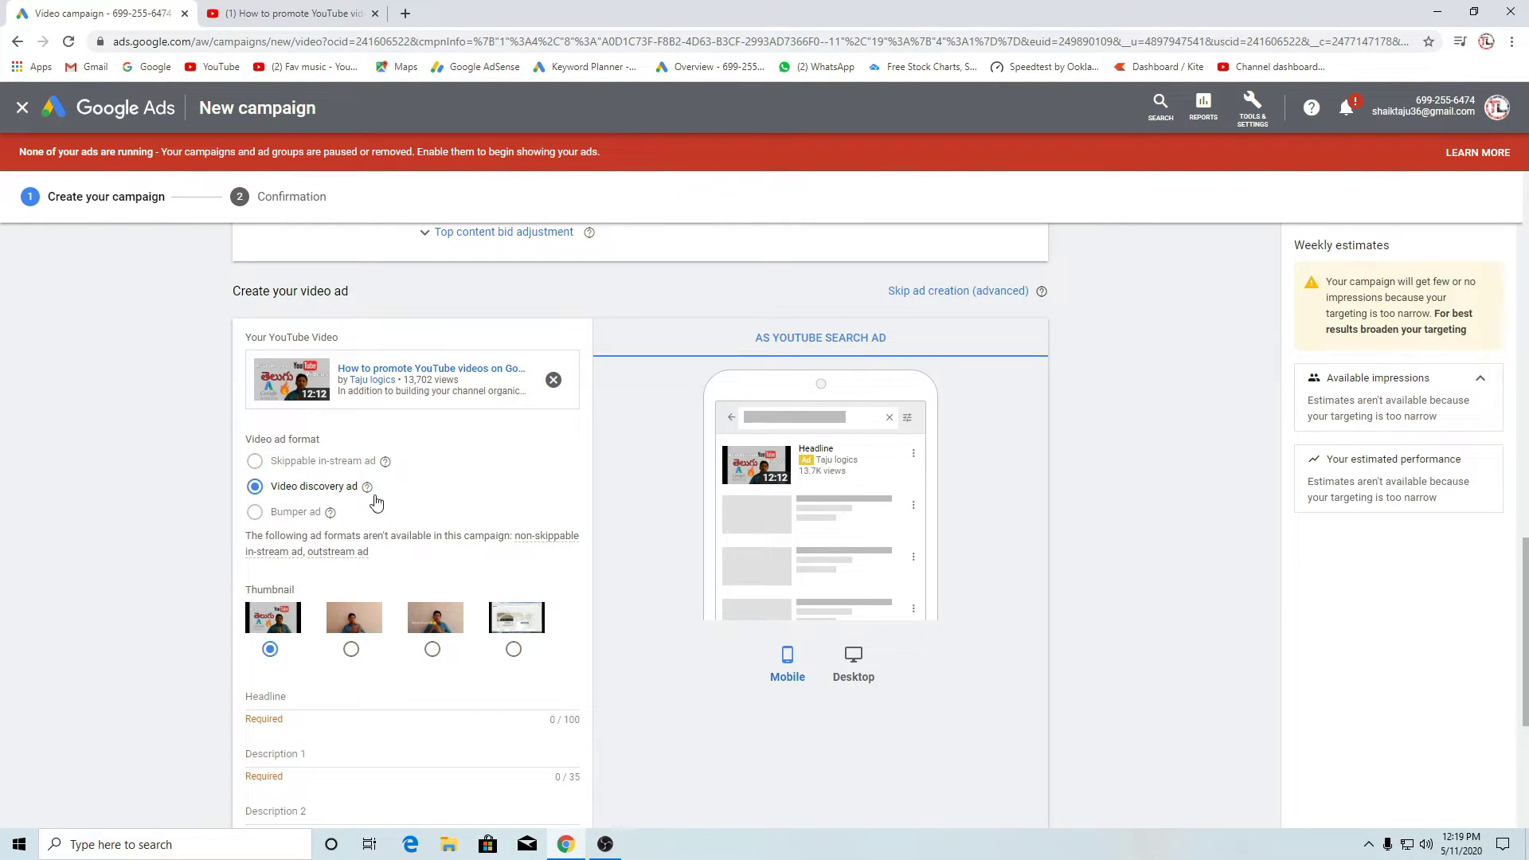
# Preview the video discovery ad as it appears on desktop, then return to the mobile preview
pyautogui.scroll(-1, 367, 499)
pyautogui.scroll(-1, 367, 500)
pyautogui.scroll(1, 367, 499)
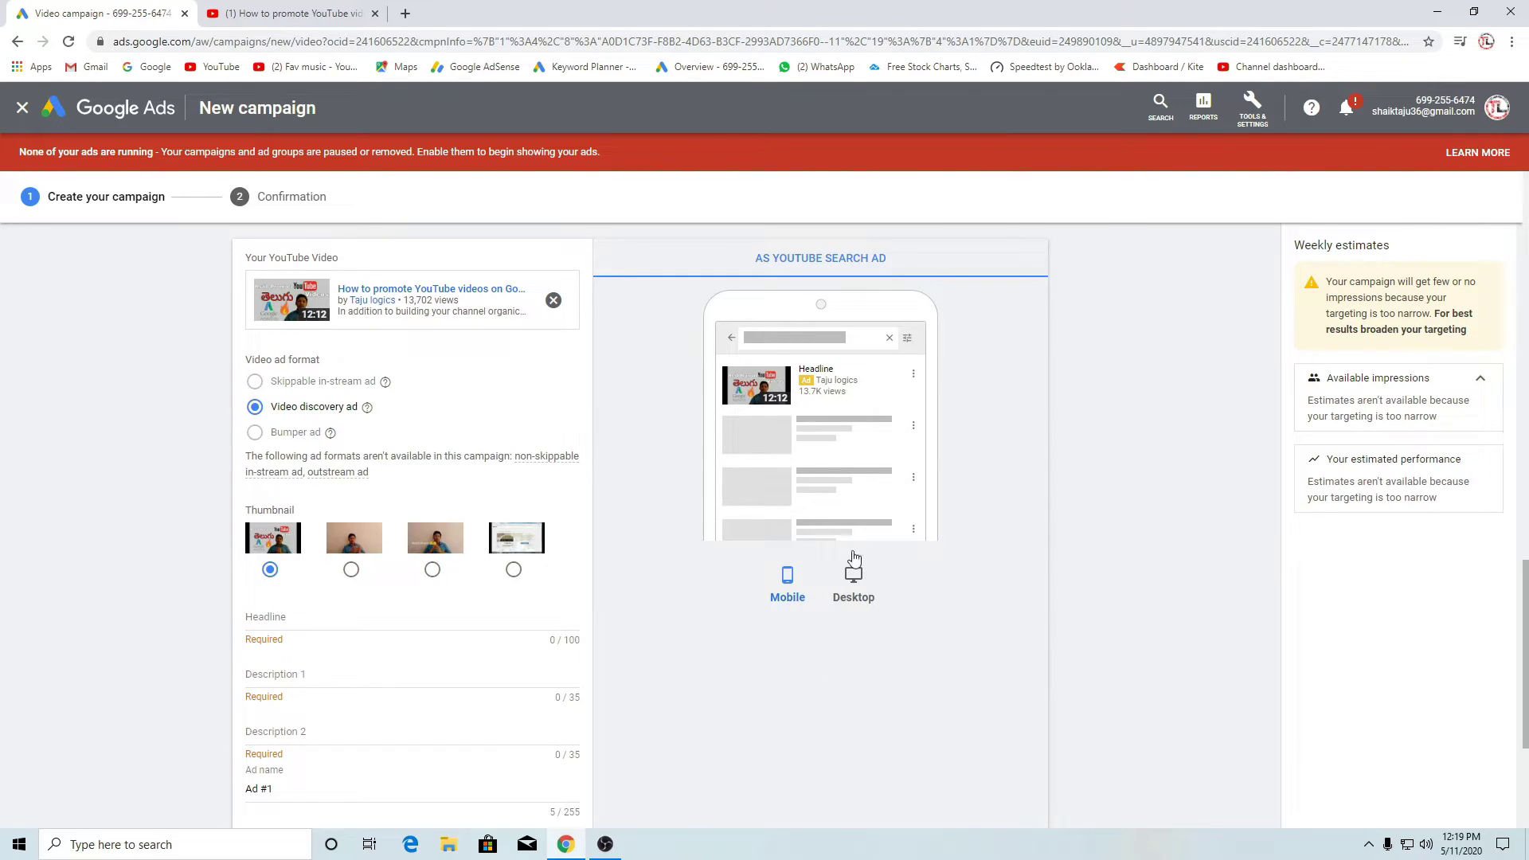
pyautogui.click(849, 596)
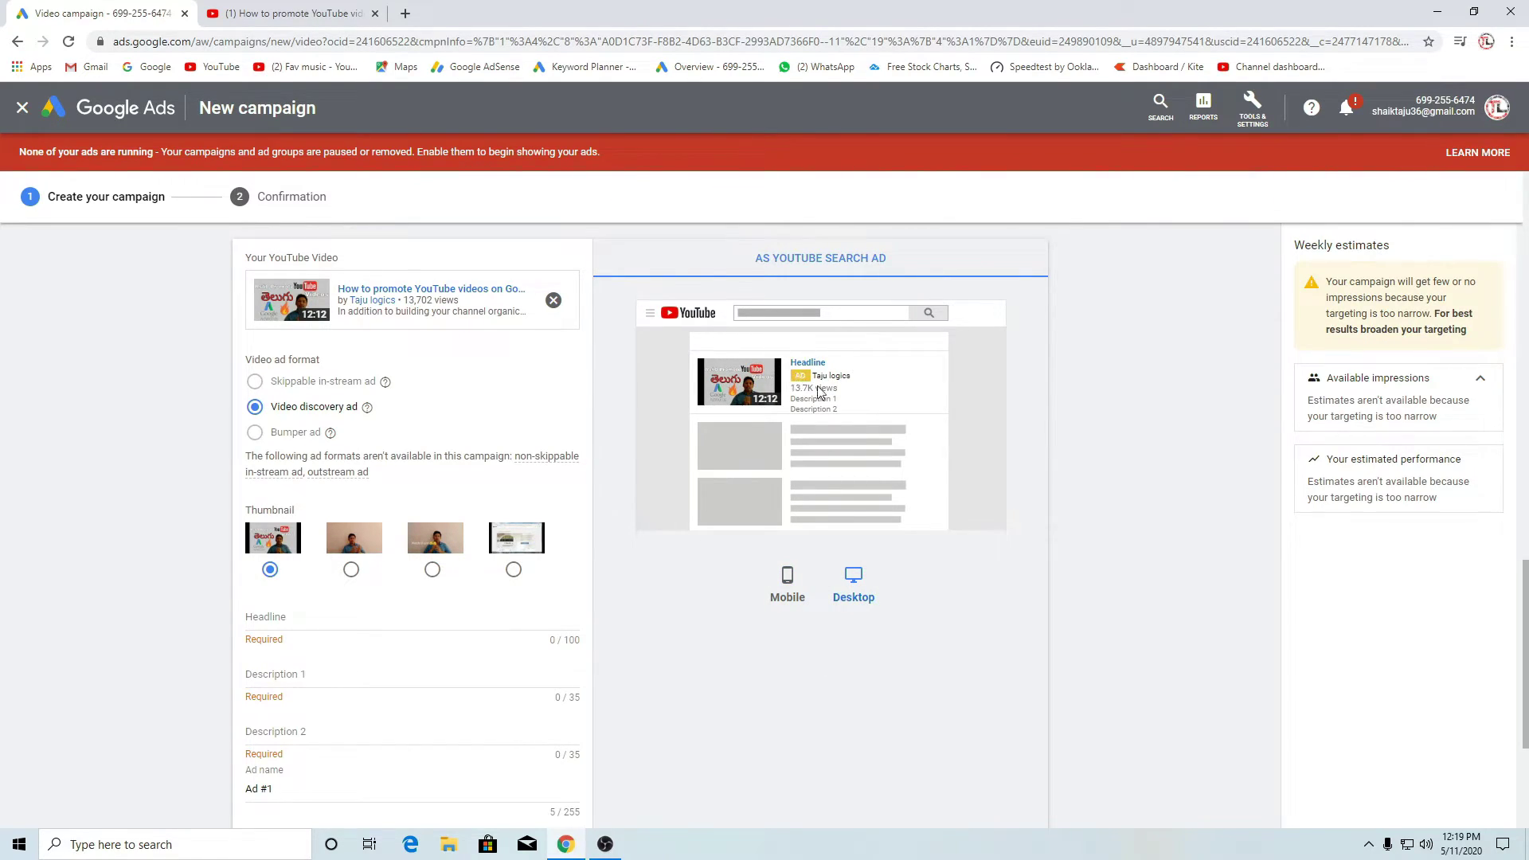
pyautogui.click(790, 571)
# Copy the title "How to promote YouTube videos on Google AdWords | Tutorial | Telugu" from YouTube and use it as the ad headline
pyautogui.click(306, 618)
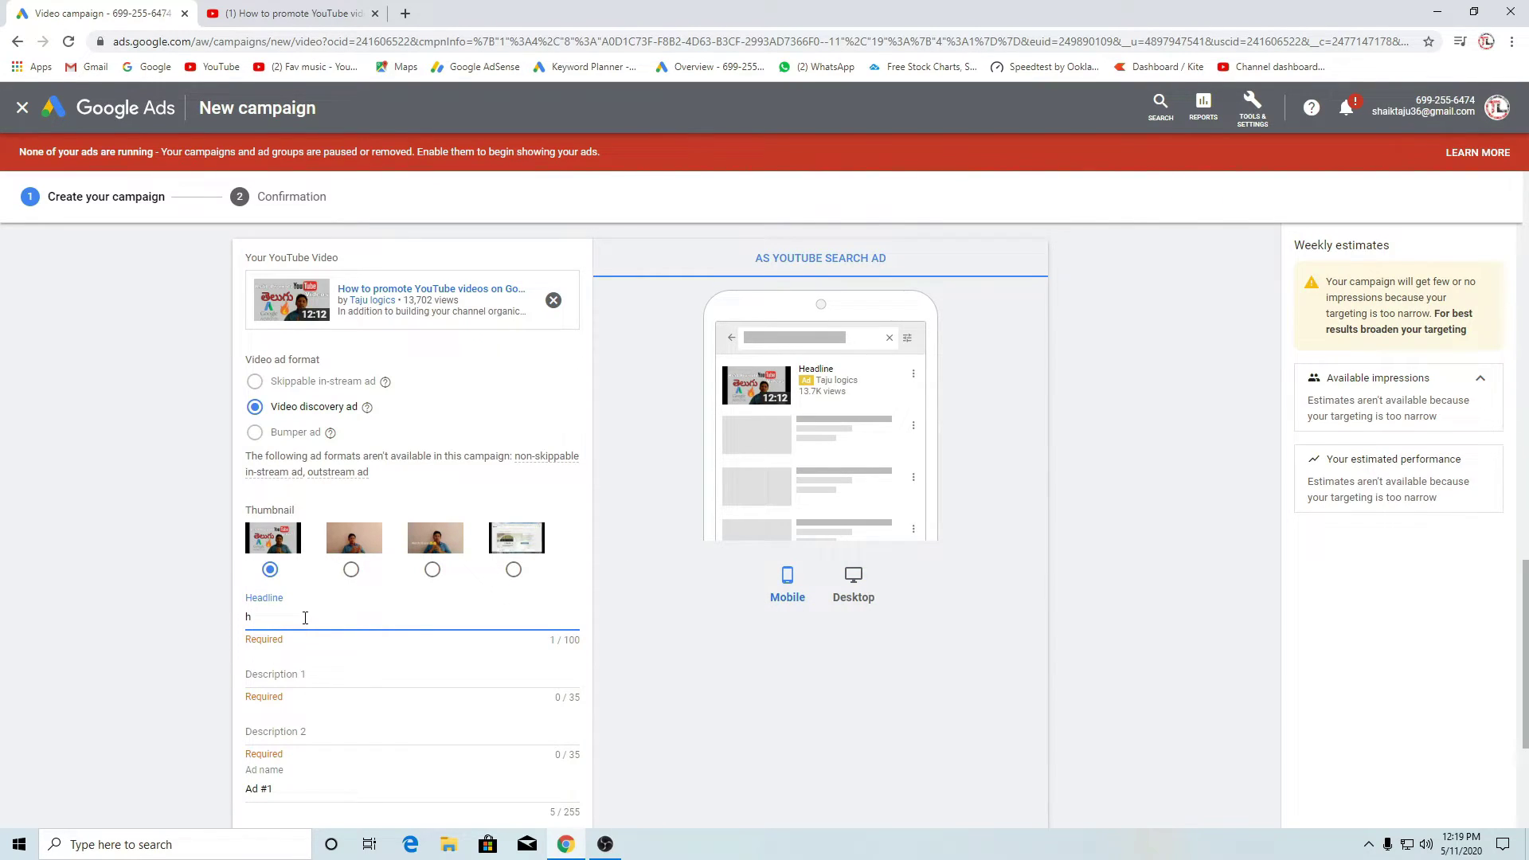
pyautogui.click(291, 13)
pyautogui.scroll(-1, 68, 671)
pyautogui.moveTo(69, 671); pyautogui.dragTo(279, 713)
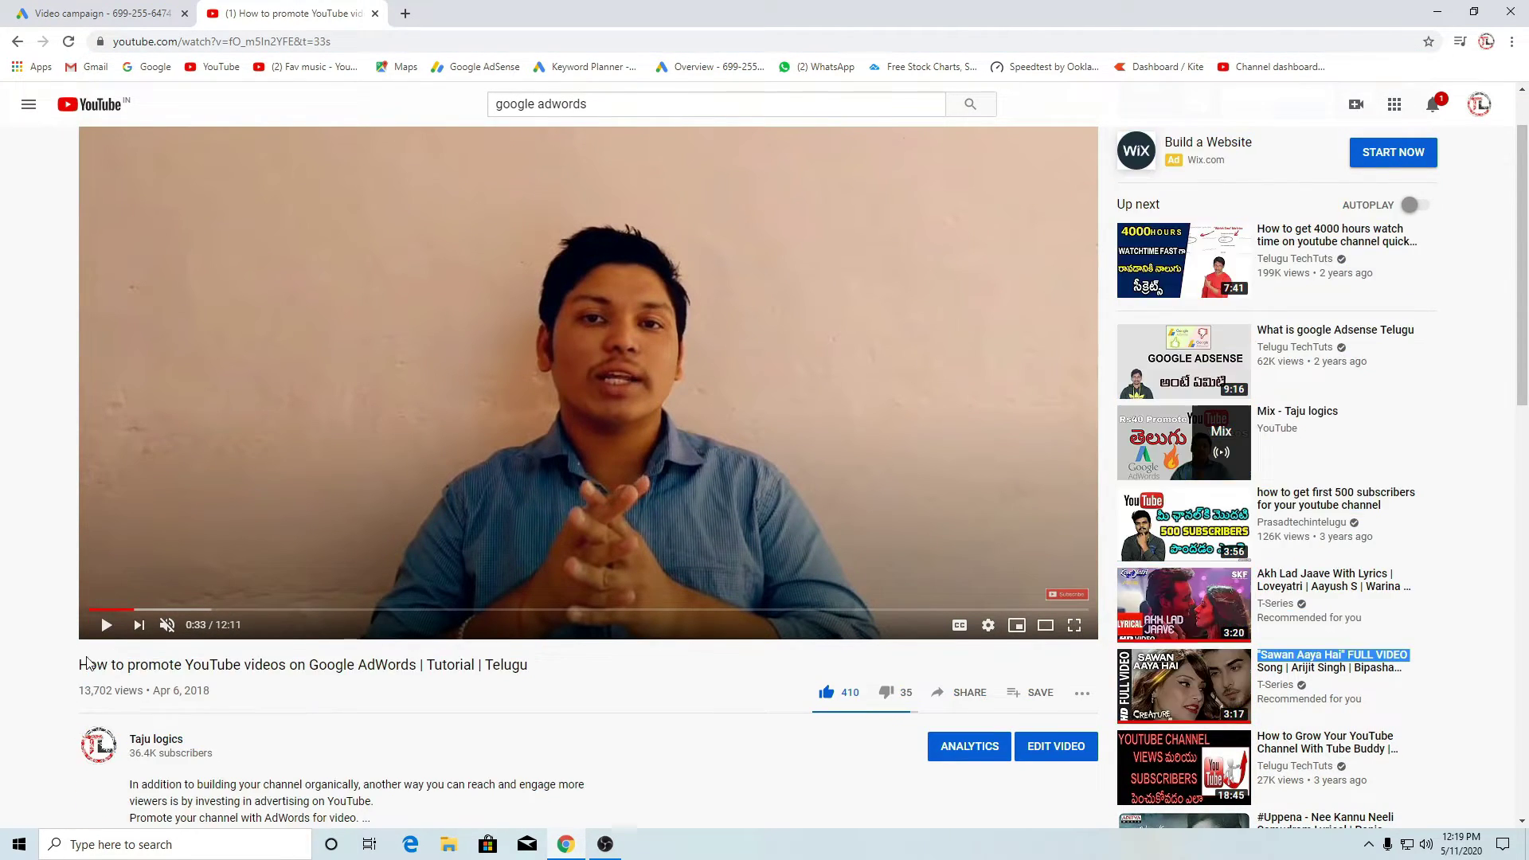
pyautogui.moveTo(527, 664); pyautogui.dragTo(80, 649)
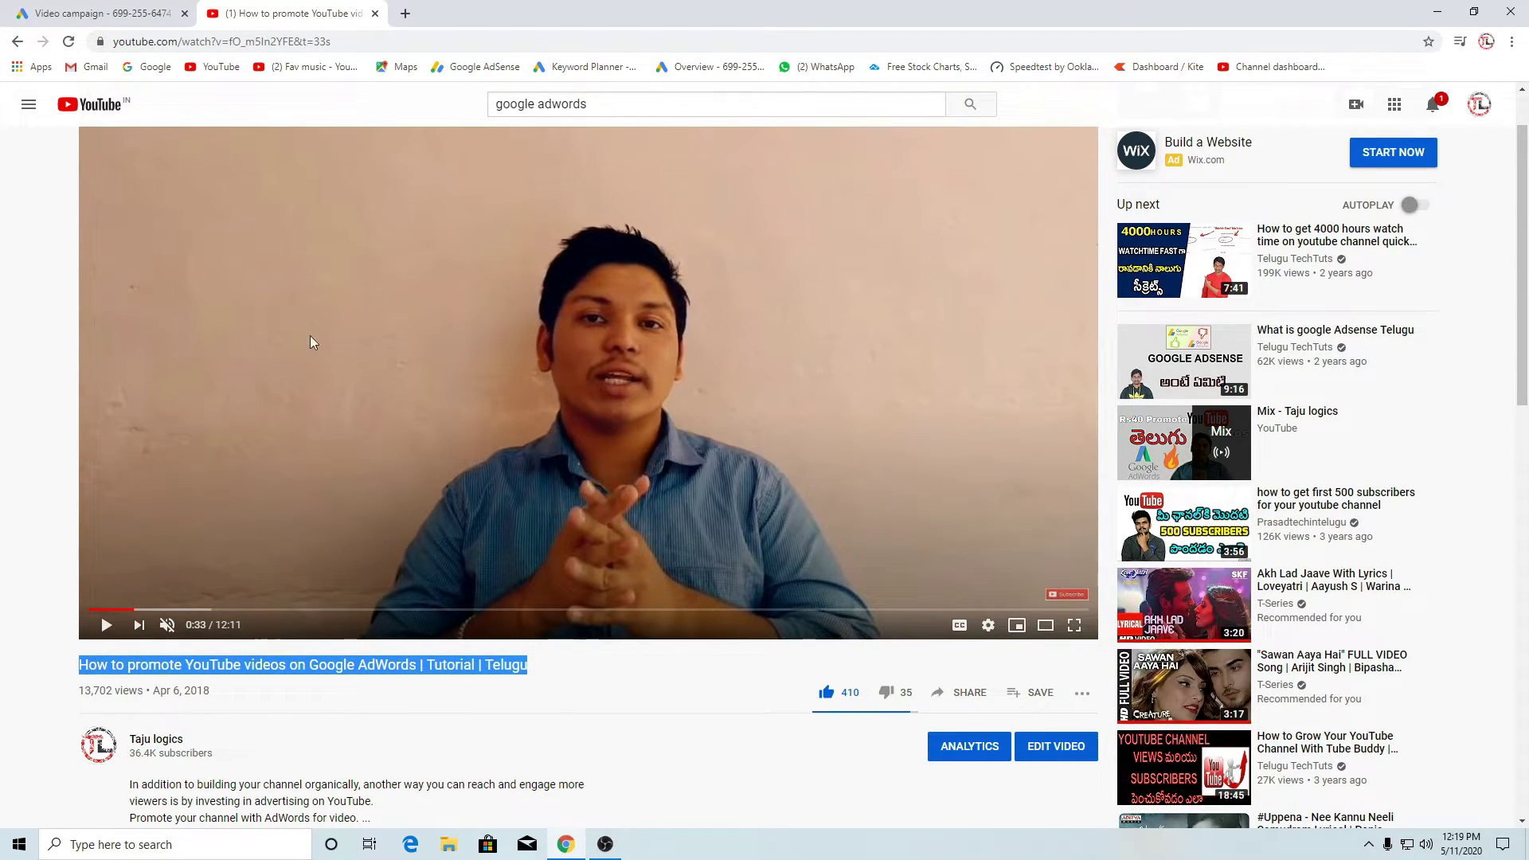
pyautogui.hotkey('ctrl', 'c')
pyautogui.hotkey('ctrl', 'Tab')
pyautogui.hotkey('ctrl', 'v')
# Enter "please subscribe" and "like the video" as the two ad descriptions and name the ad "google adswords"
pyautogui.click(346, 675)
pyautogui.write('please sub')
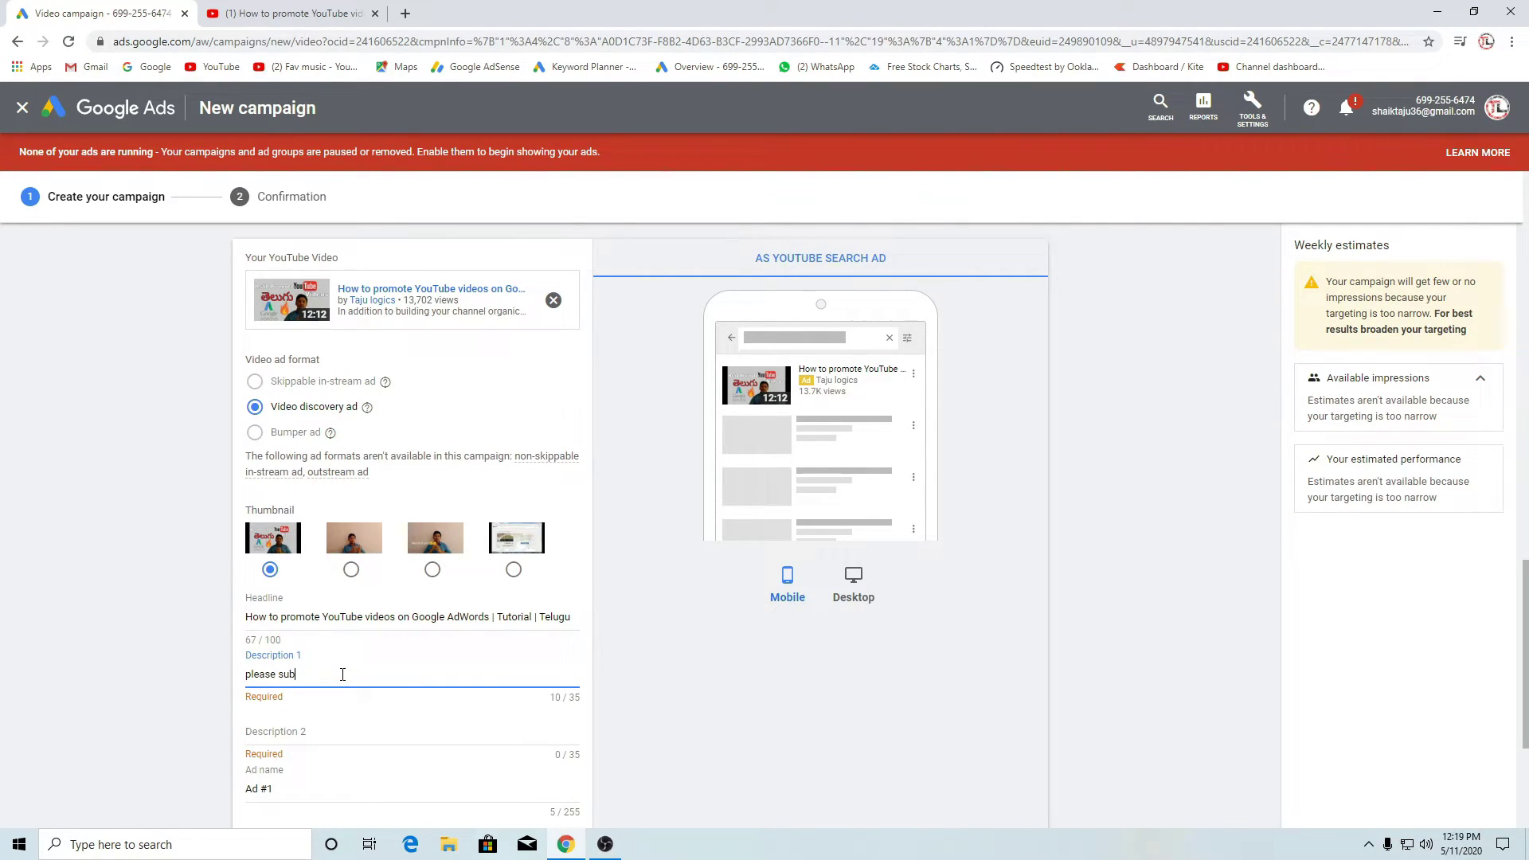
pyautogui.write('scribe')
pyautogui.press('Tab')
pyautogui.write('like the video')
pyautogui.press('Tab')
pyautogui.press('BackSpace')
pyautogui.write('google adswords')
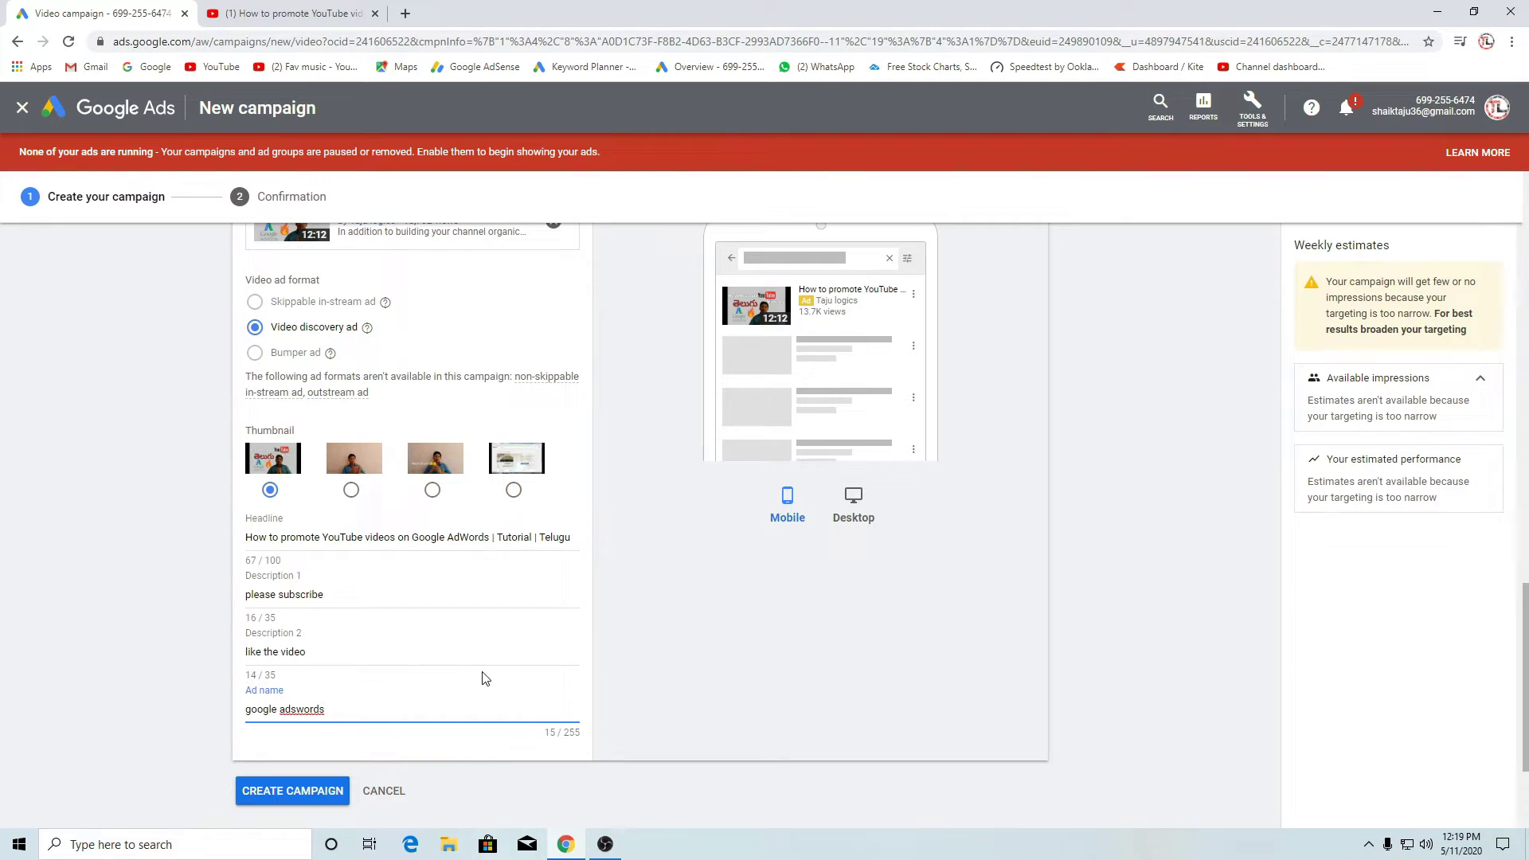
# Try to create the campaign with the full video title as the ad headline
pyautogui.scroll(1, 482, 660)
pyautogui.scroll(-1, 469, 422)
pyautogui.click(290, 794)
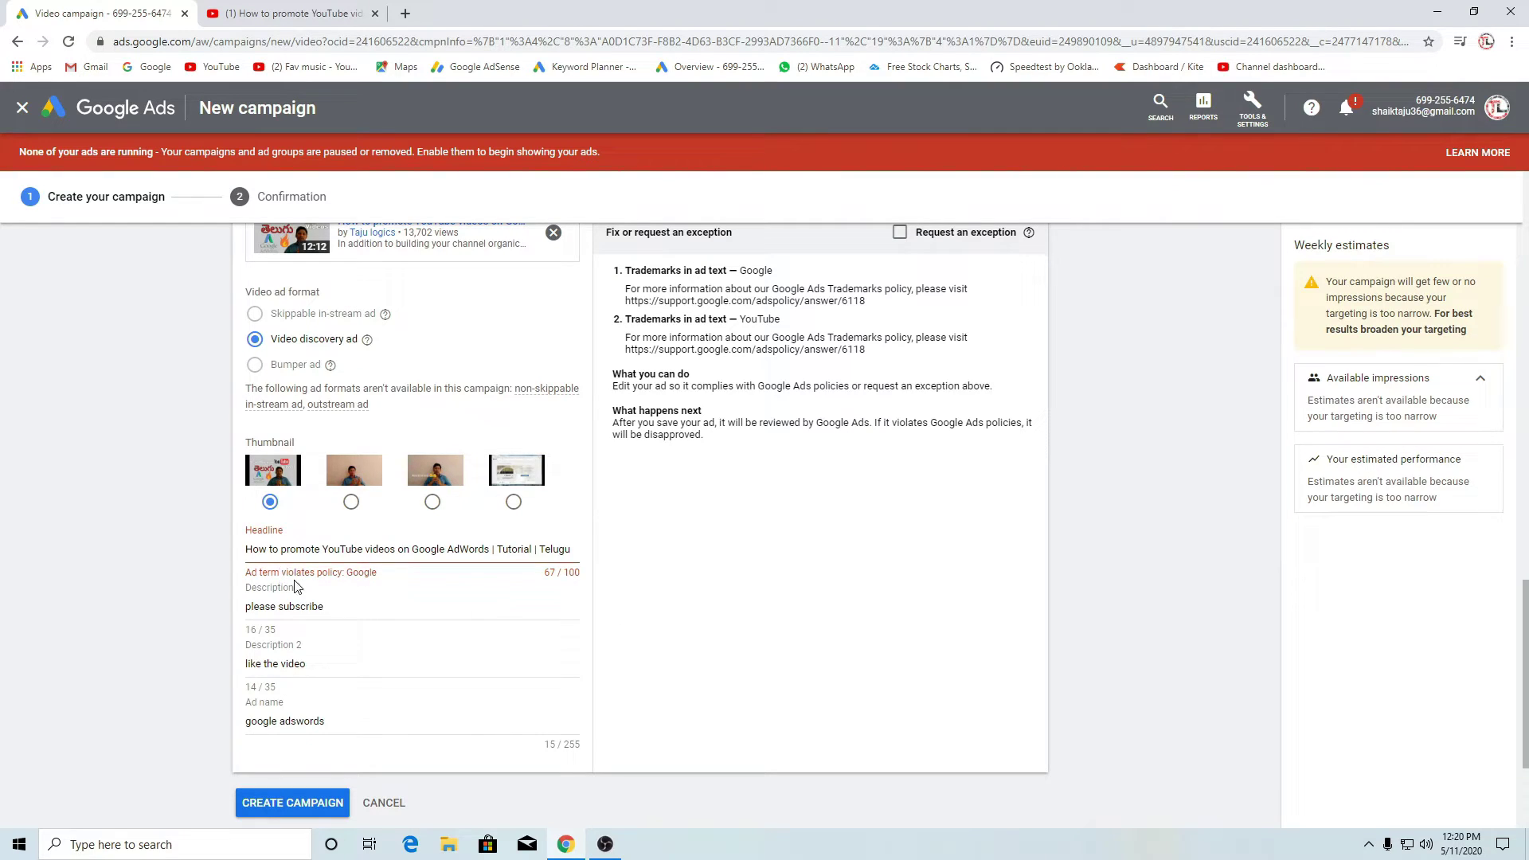
# Shorten the ad headline to "How to promote YouTube videos" and try to create the campaign again
pyautogui.click(374, 556)
pyautogui.moveTo(397, 551); pyautogui.dragTo(629, 546)
pyautogui.press('BackSpace')
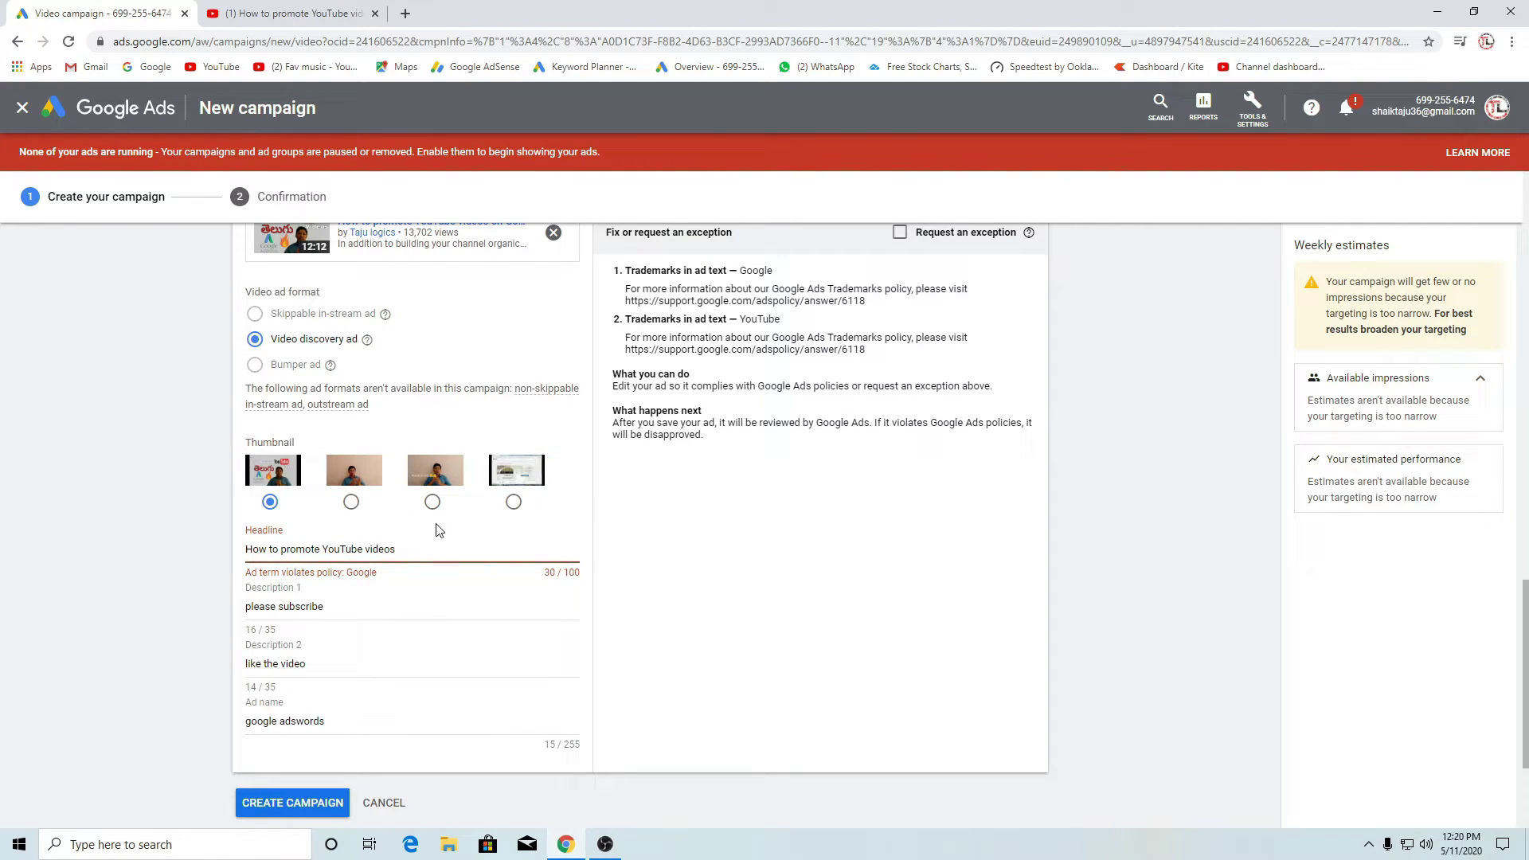
pyautogui.press('BackSpace')
pyautogui.click(296, 804)
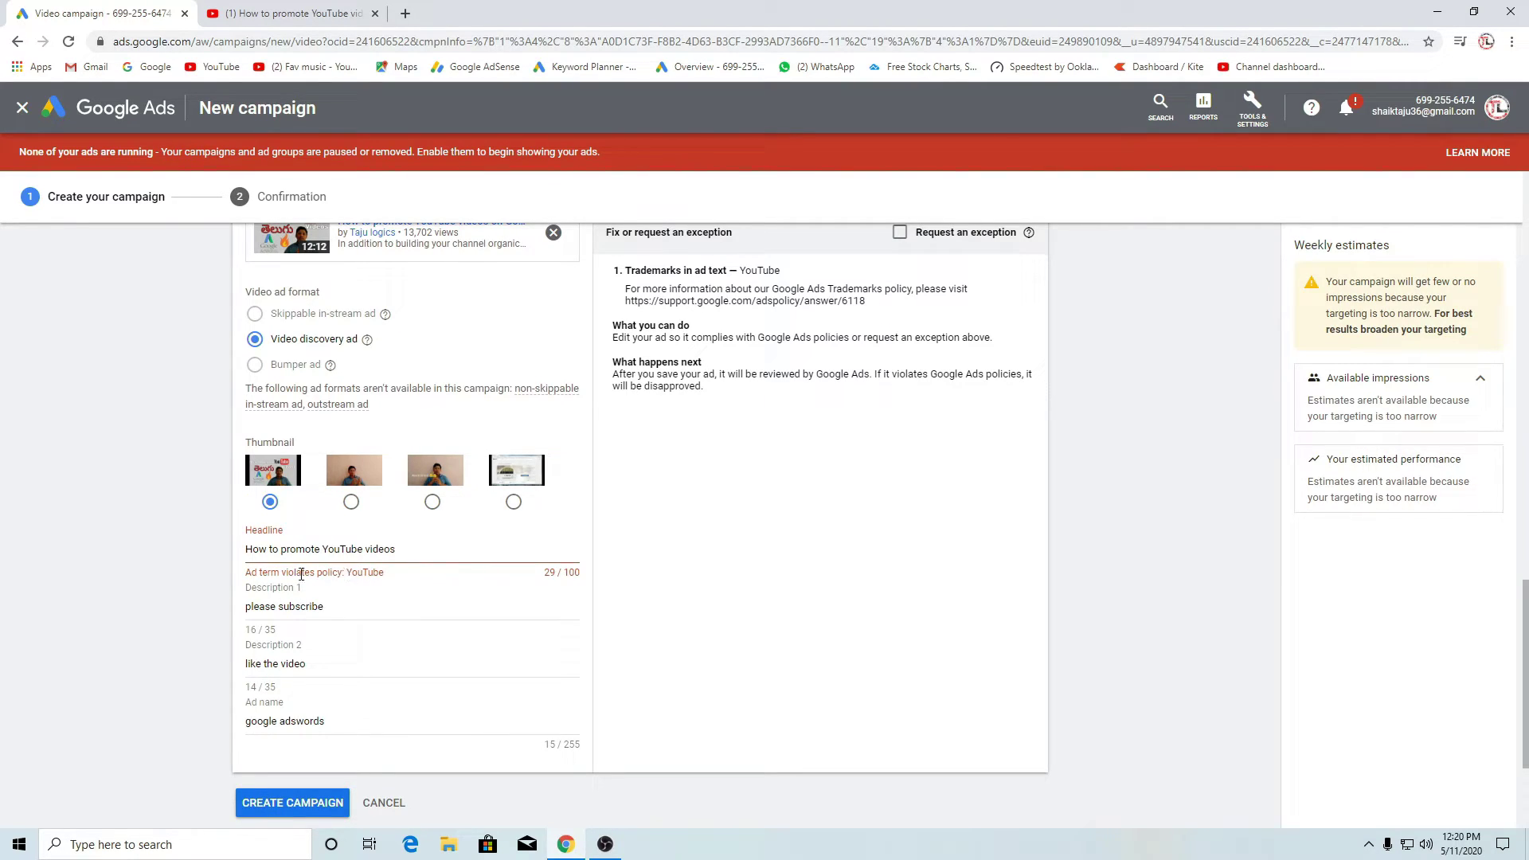
# Remove "YouTube" from the headline so it reads "How to promote videos", and create the campaign
pyautogui.click(357, 573)
pyautogui.moveTo(305, 549); pyautogui.dragTo(363, 550)
pyautogui.press('BackSpace')
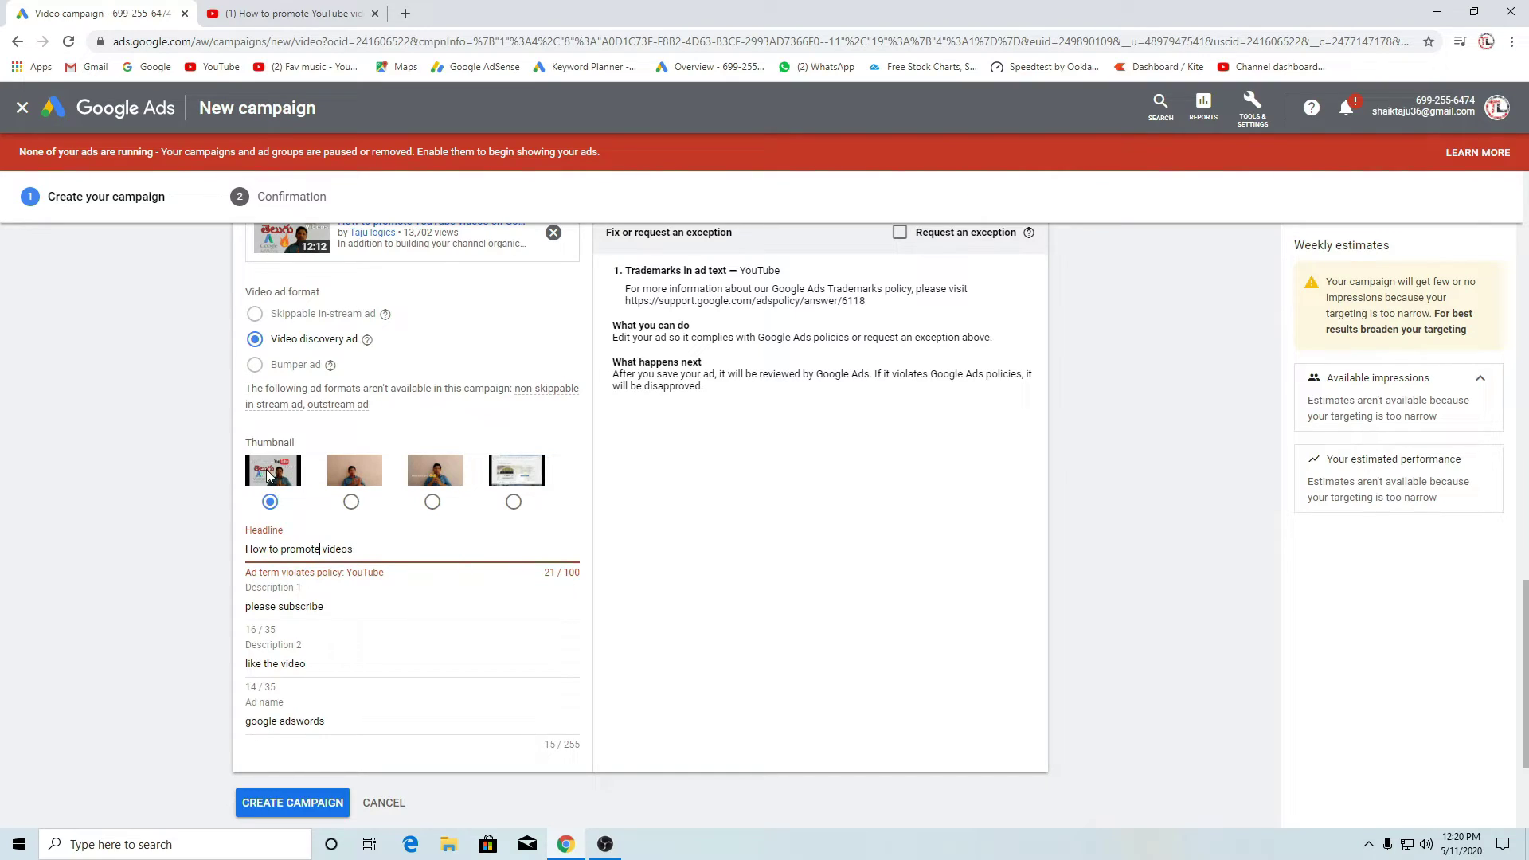
pyautogui.click(140, 538)
pyautogui.click(287, 803)
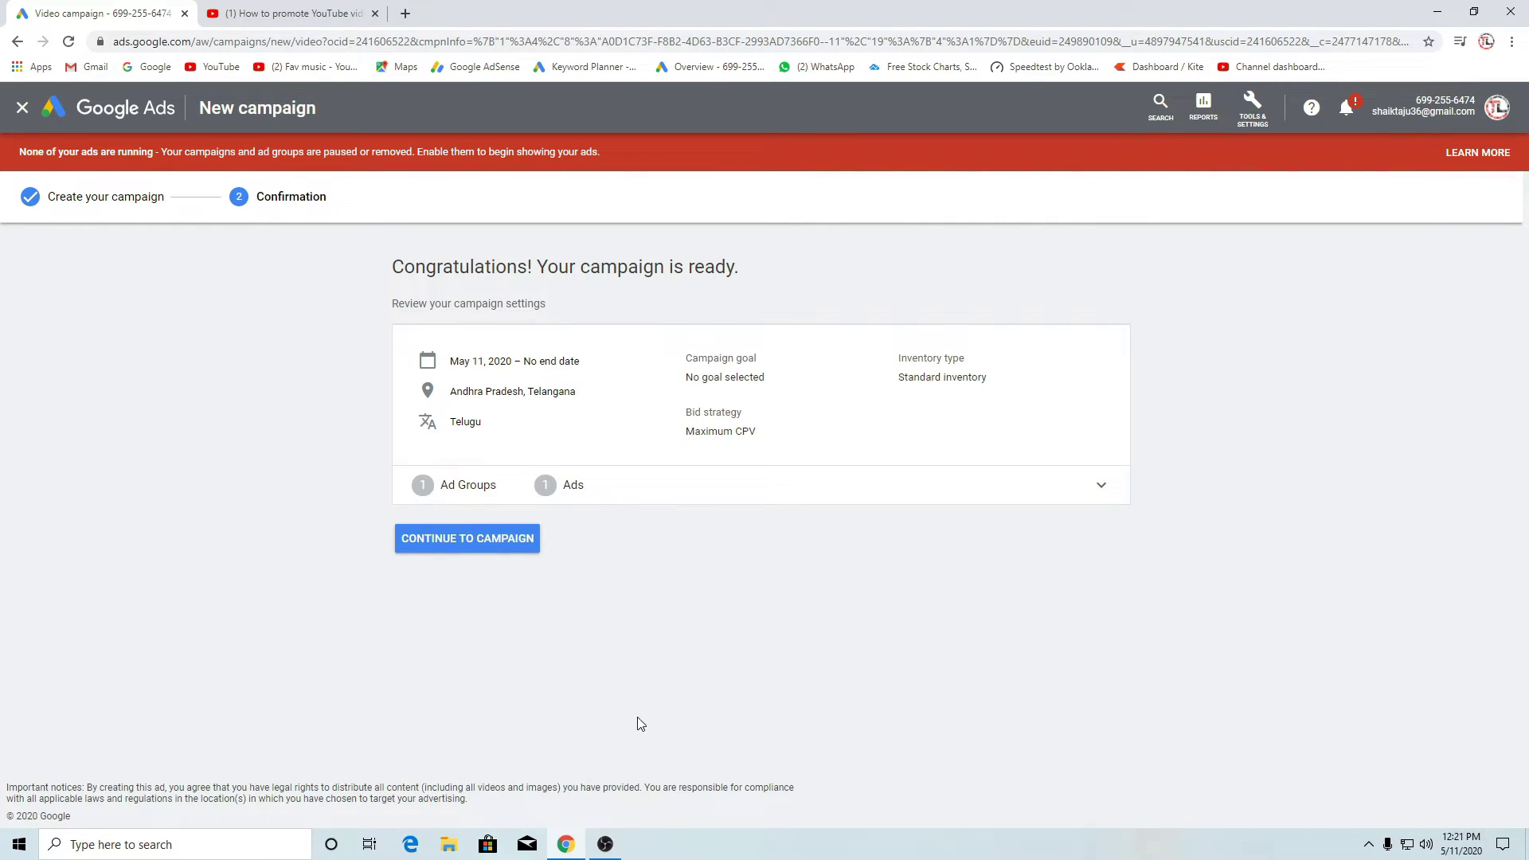
# Review the ad group and ad details in the campaign confirmation, and continue to the campaign
pyautogui.click(1069, 492)
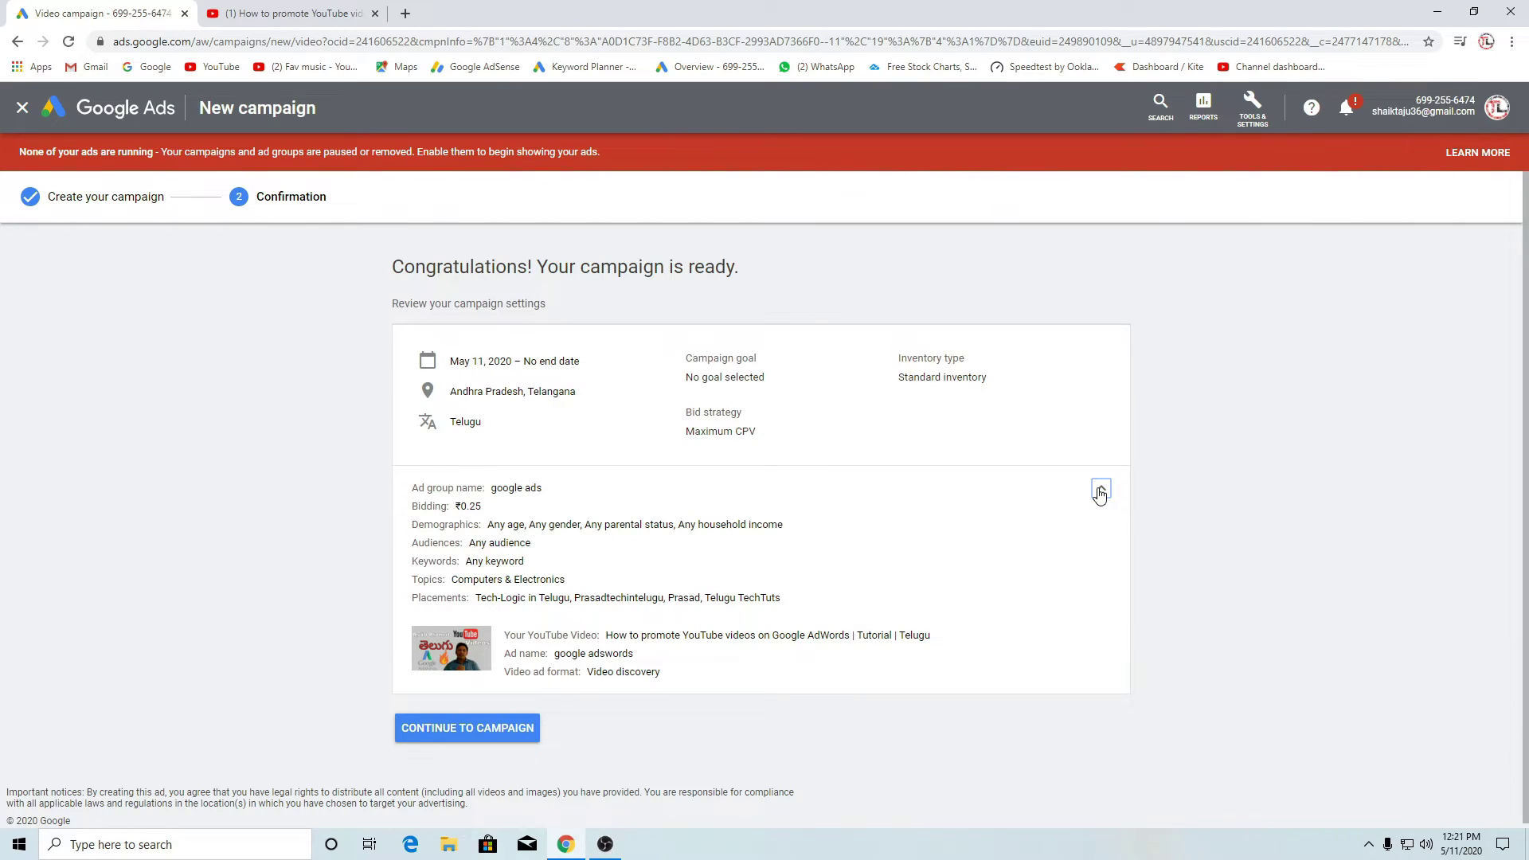
pyautogui.click(1100, 491)
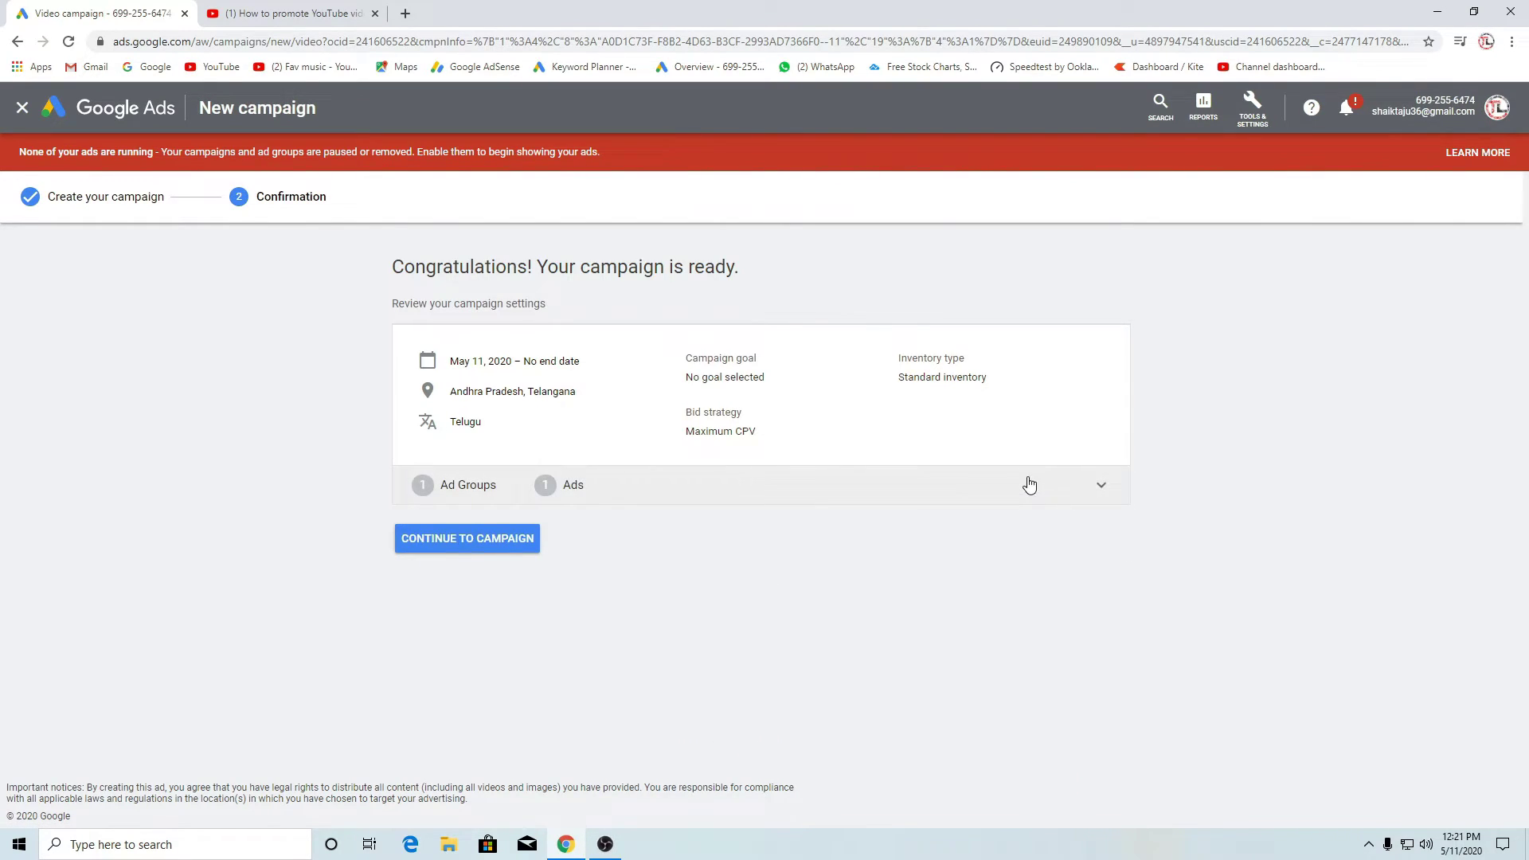
pyautogui.click(443, 539)
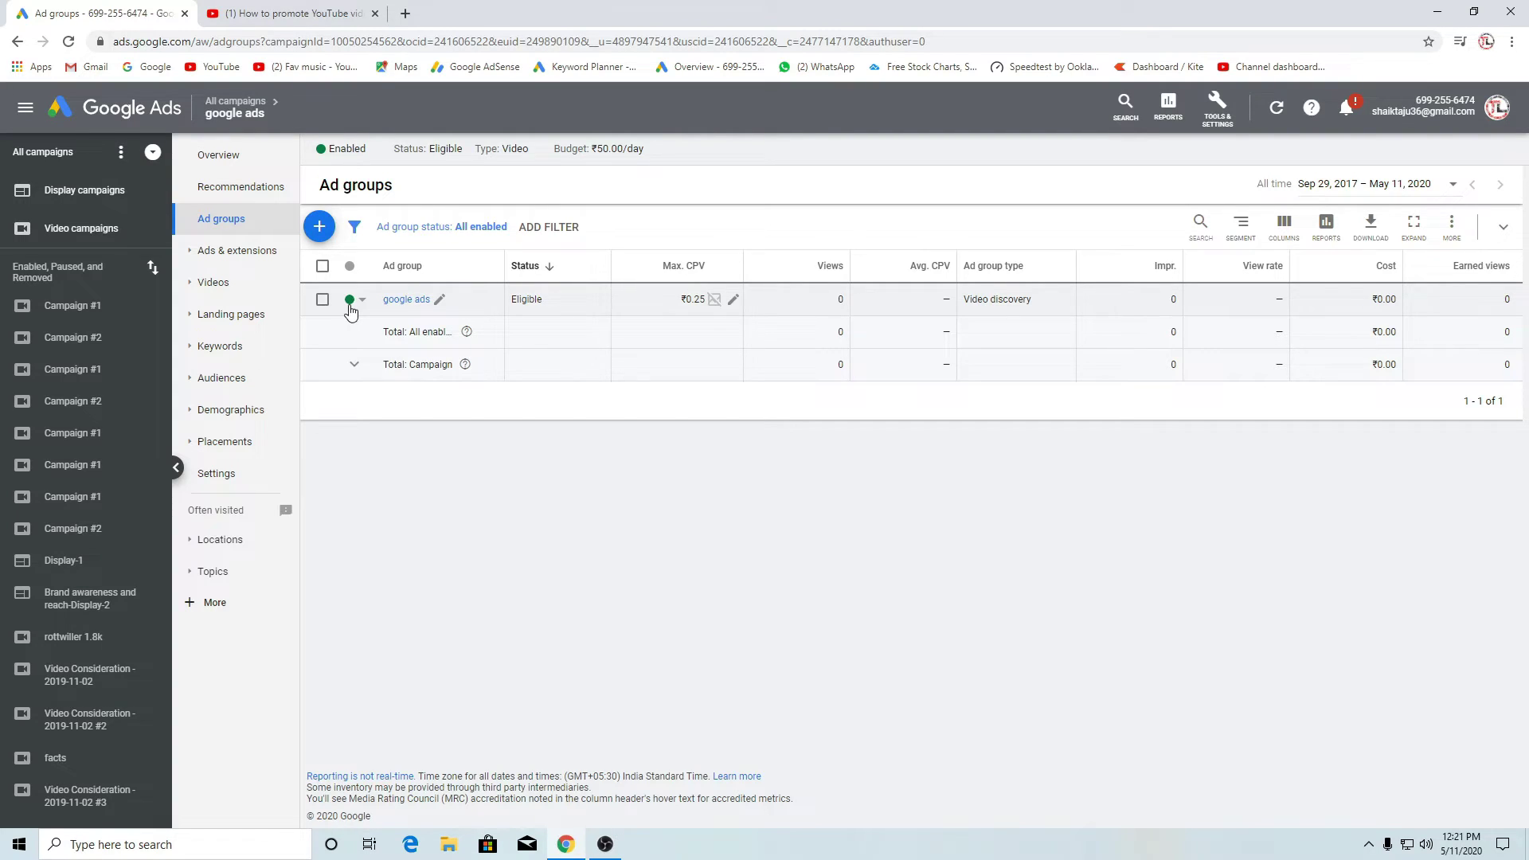
# Examine the new campaign's overview, including its performance chart, placements, topics and locations
pyautogui.click(231, 165)
pyautogui.scroll(-2, 914, 512)
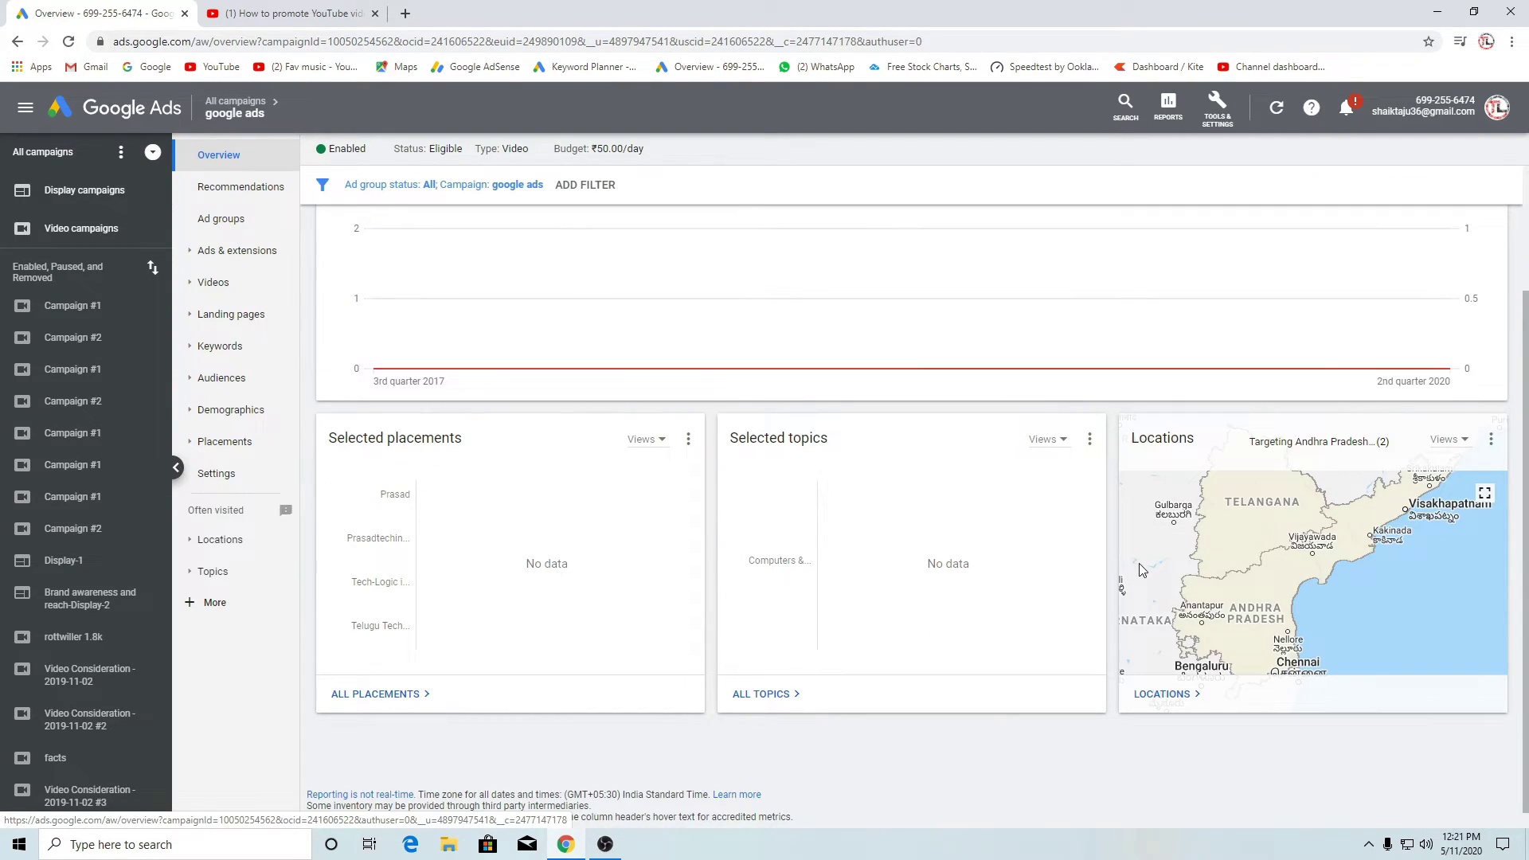
pyautogui.scroll(2, 1256, 605)
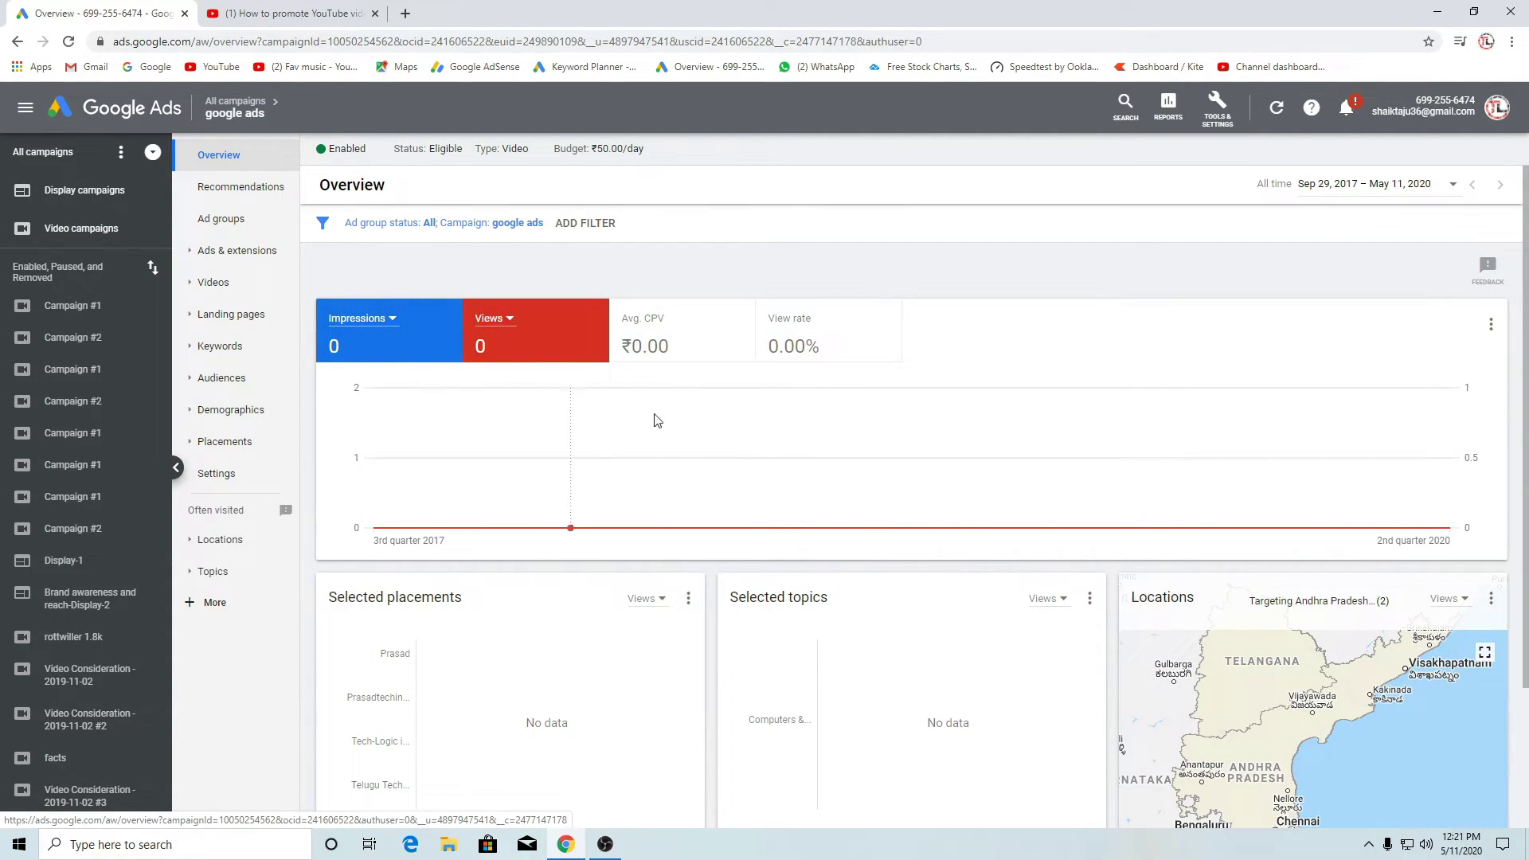
# Set the maximum CPV of the "google ads" ad group to ₹0.30 and save it
pyautogui.click(216, 218)
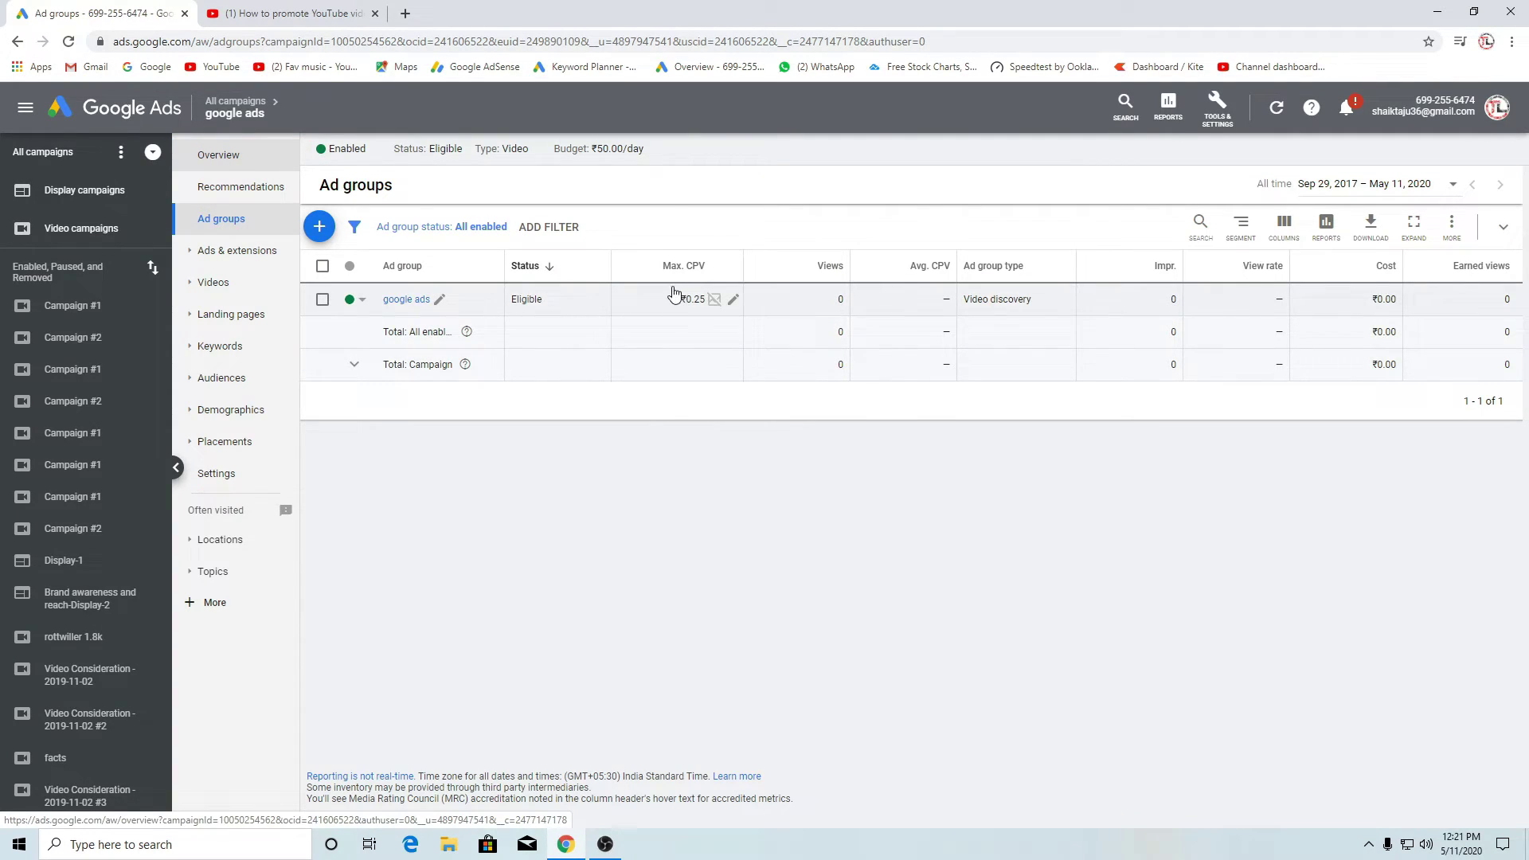
pyautogui.click(730, 304)
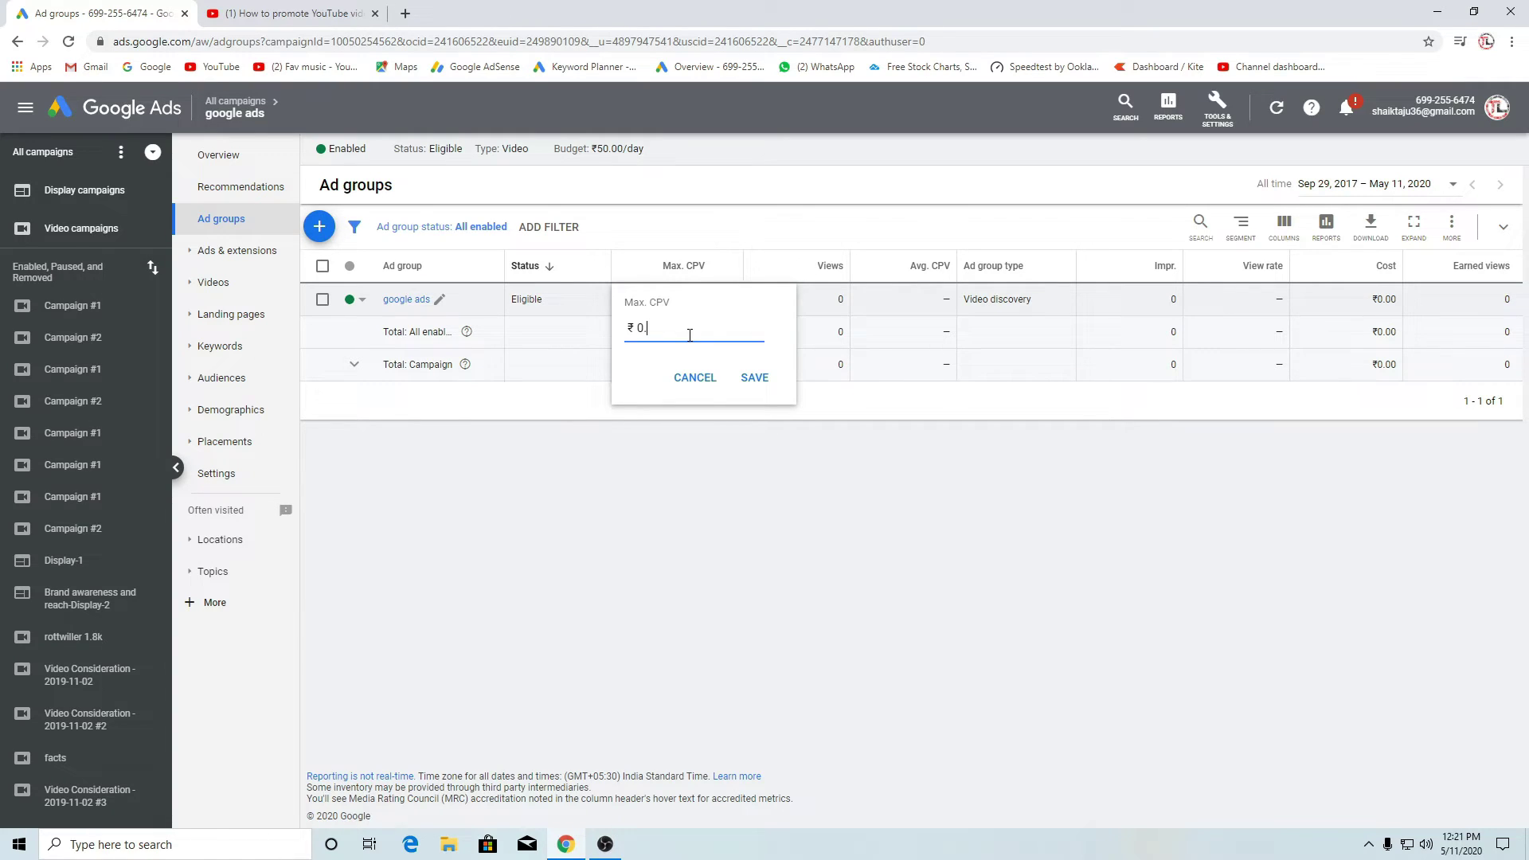
pyautogui.write('0')
pyautogui.press('BackSpace')
pyautogui.write('5')
pyautogui.press('BackSpace')
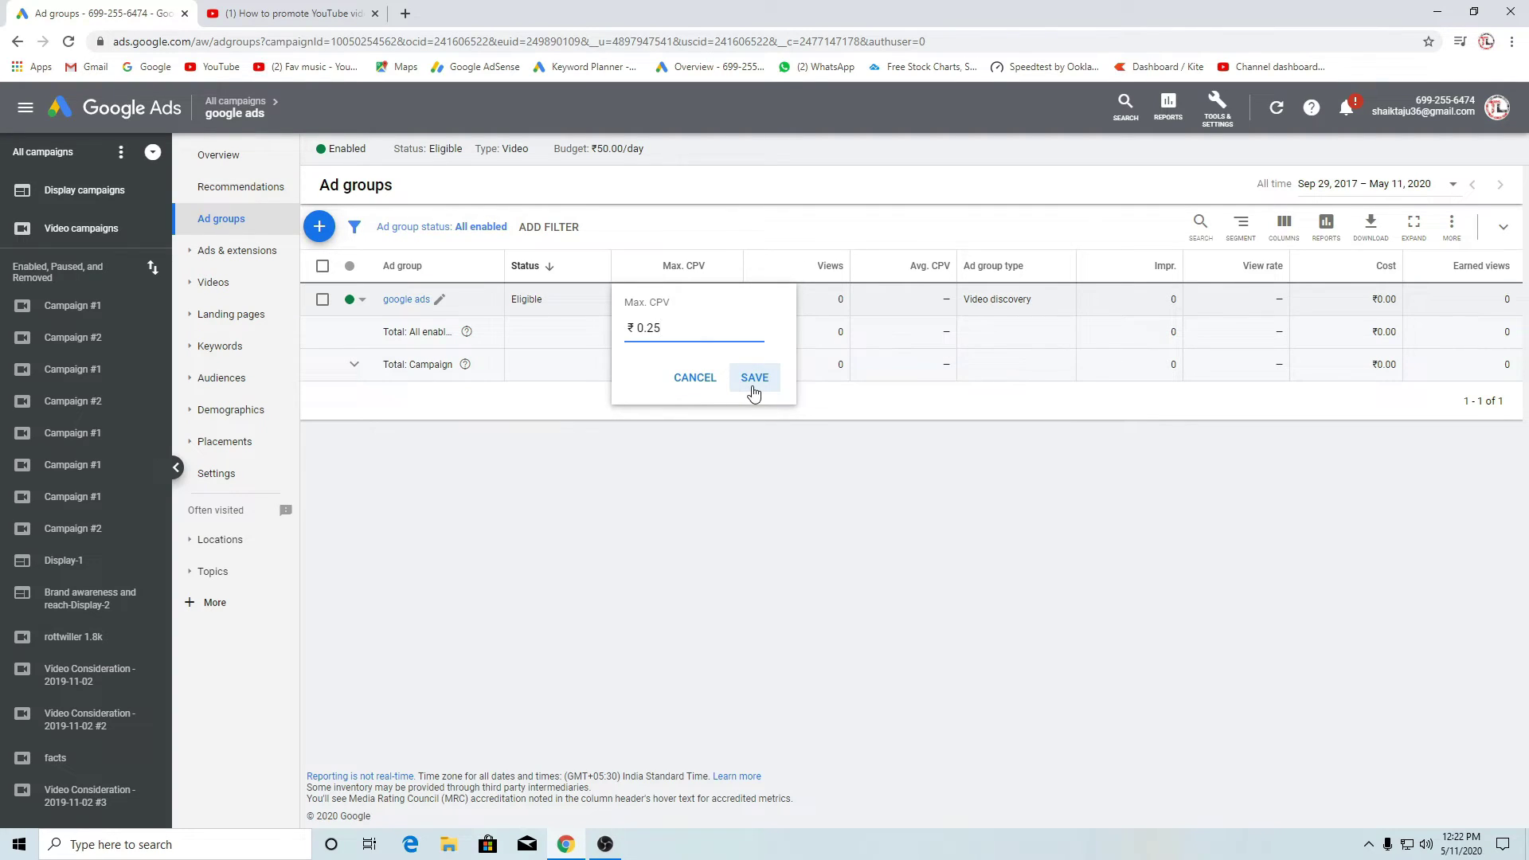
pyautogui.write('0')
pyautogui.click(749, 385)
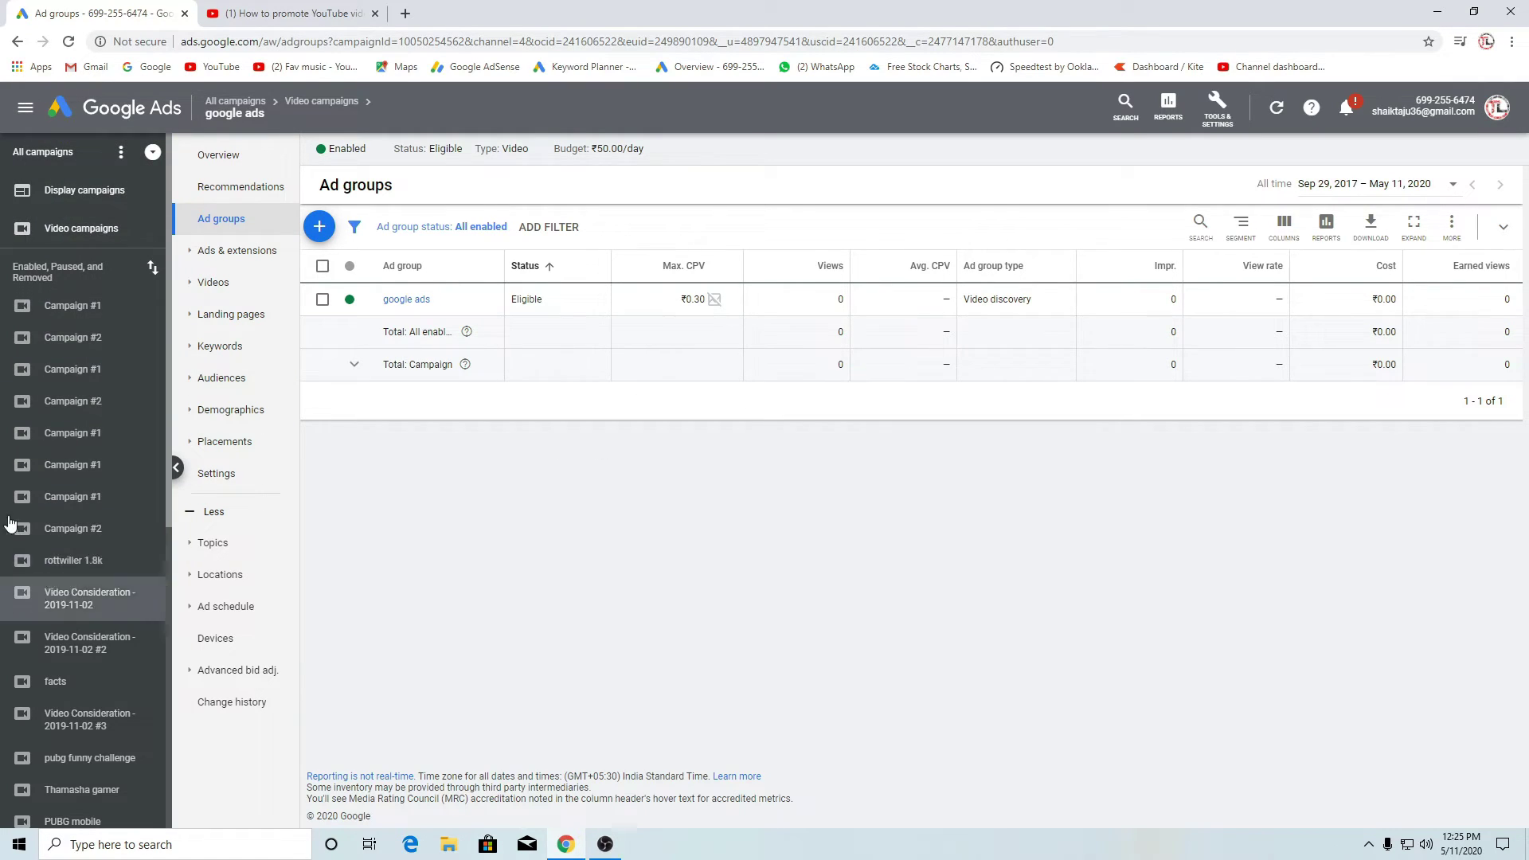
# Find the "google ads" campaign among the video campaigns and open its ad group's list of ads
pyautogui.click(79, 239)
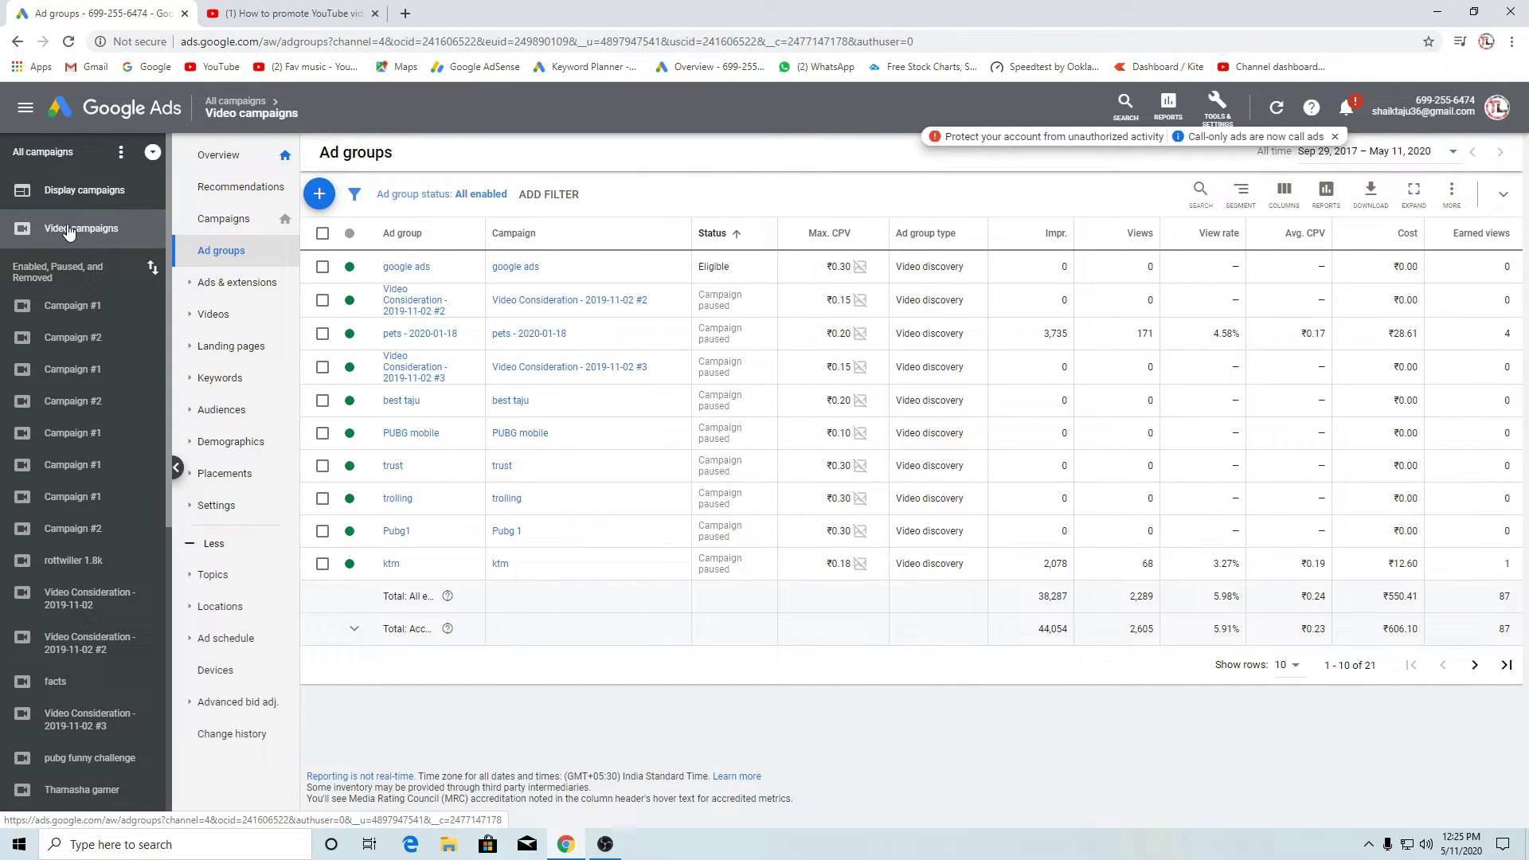
pyautogui.scroll(-3, 65, 420)
pyautogui.scroll(-5, 65, 419)
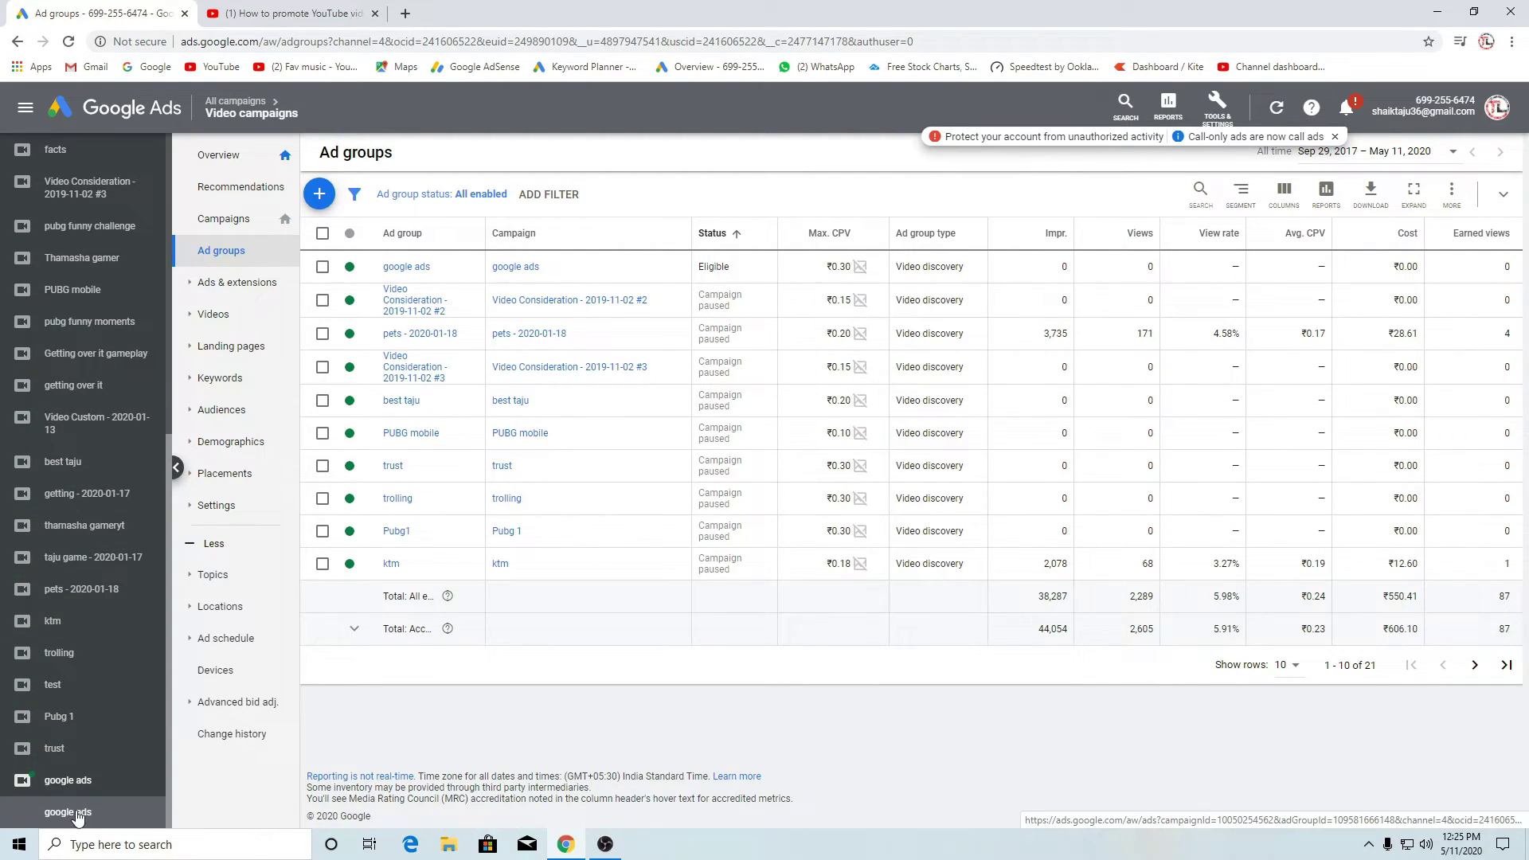
pyautogui.click(59, 784)
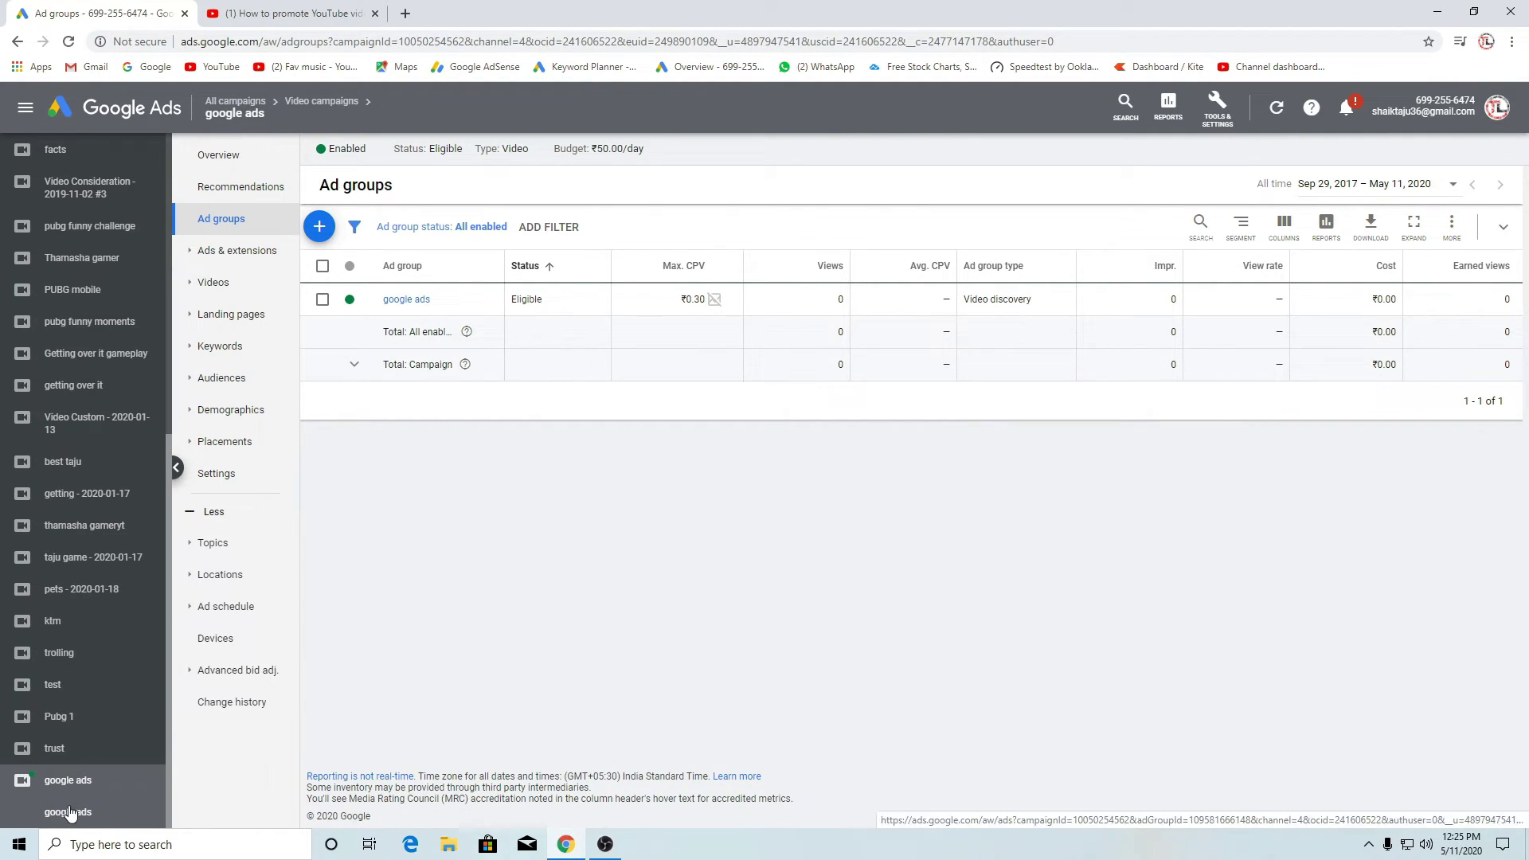
pyautogui.click(90, 820)
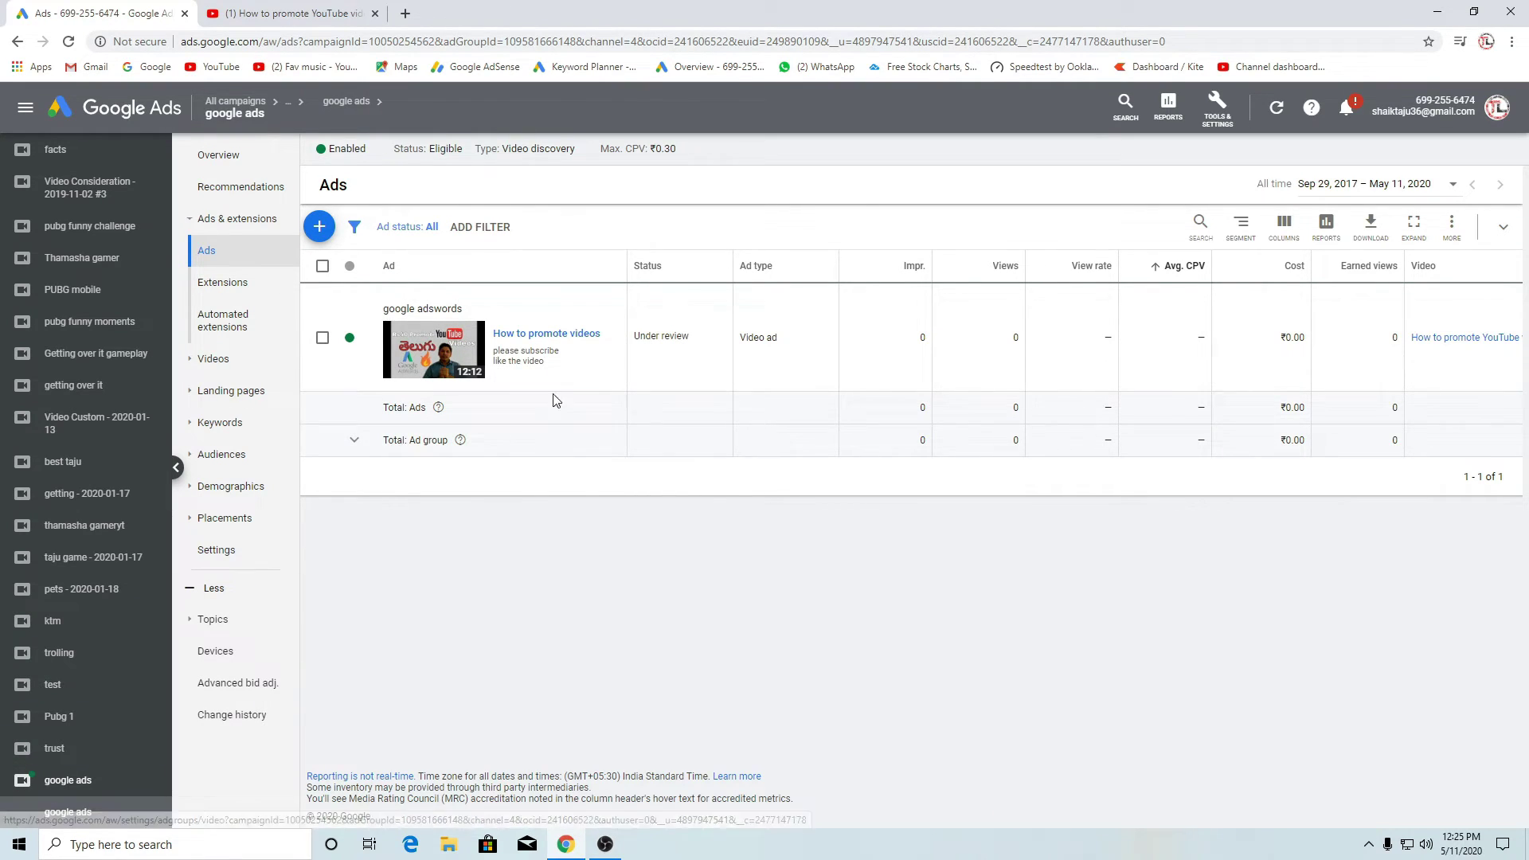
# Examine the review status, impressions, views, view rate and cost of the "google adswords" ad
pyautogui.moveTo(633, 336); pyautogui.dragTo(701, 338)
pyautogui.click(705, 338)
pyautogui.click(665, 336)
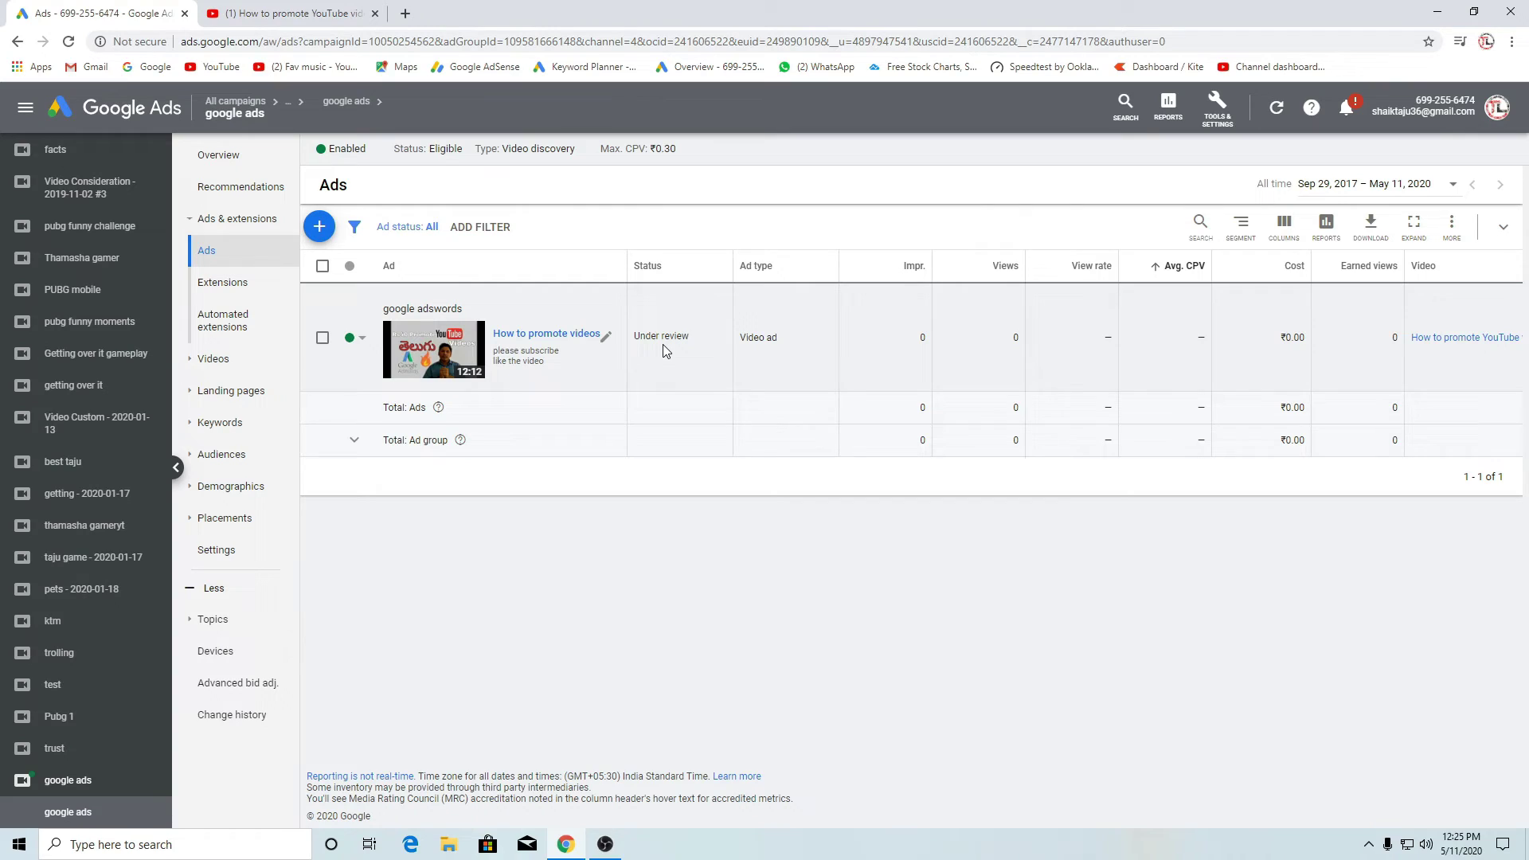
pyautogui.moveTo(635, 333); pyautogui.dragTo(699, 338)
pyautogui.click(920, 352)
pyautogui.doubleClick(921, 338)
pyautogui.moveTo(922, 338); pyautogui.dragTo(1092, 344)
pyautogui.moveTo(1278, 338); pyautogui.dragTo(1304, 340)
pyautogui.click(1017, 322)
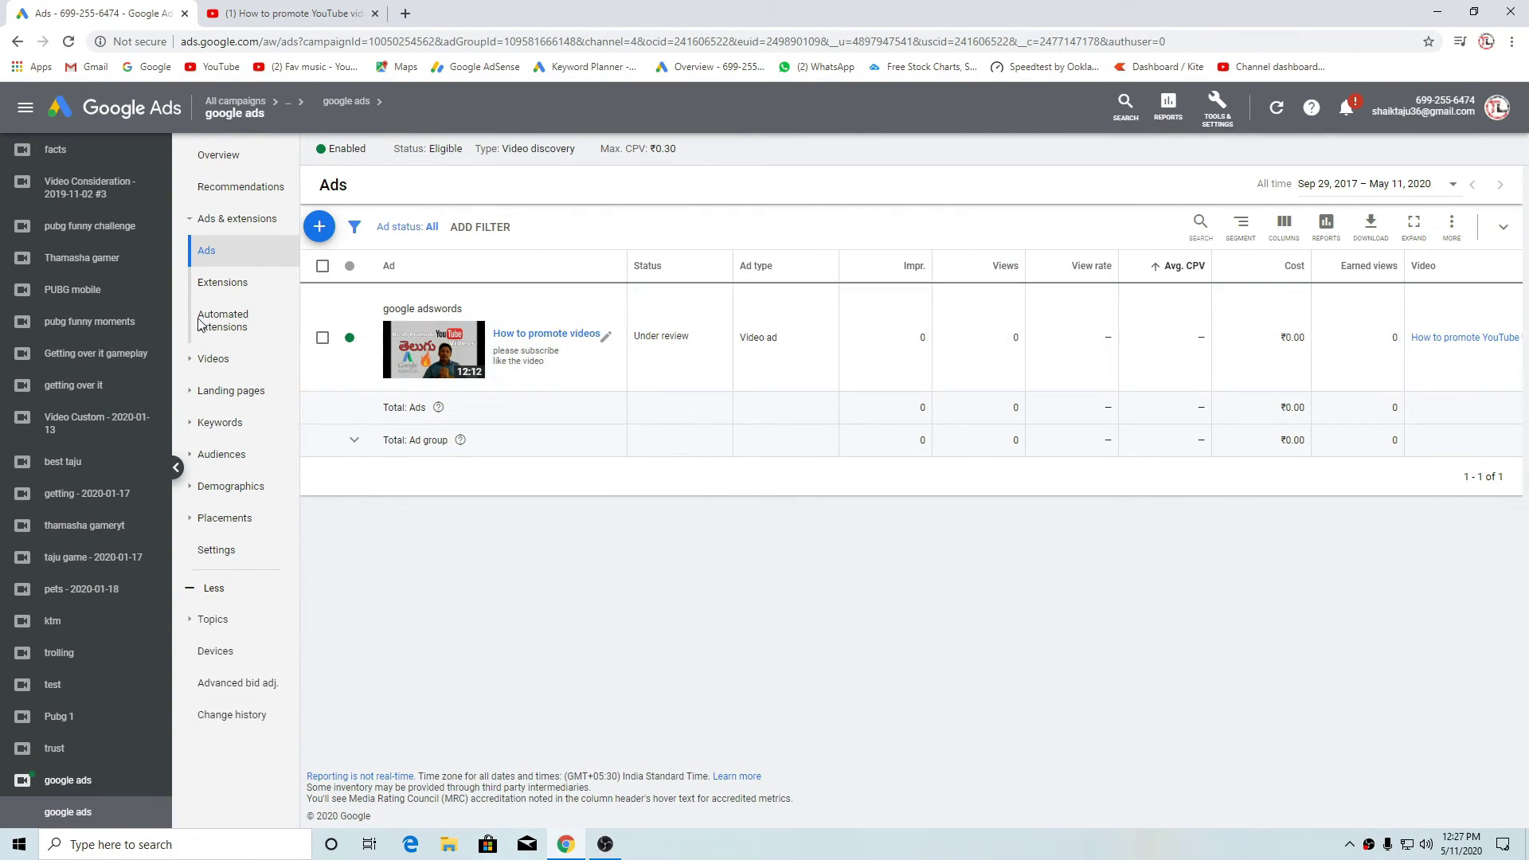
# View the overview of all video campaigns and open their list of ad groups
pyautogui.scroll(7, 55, 159)
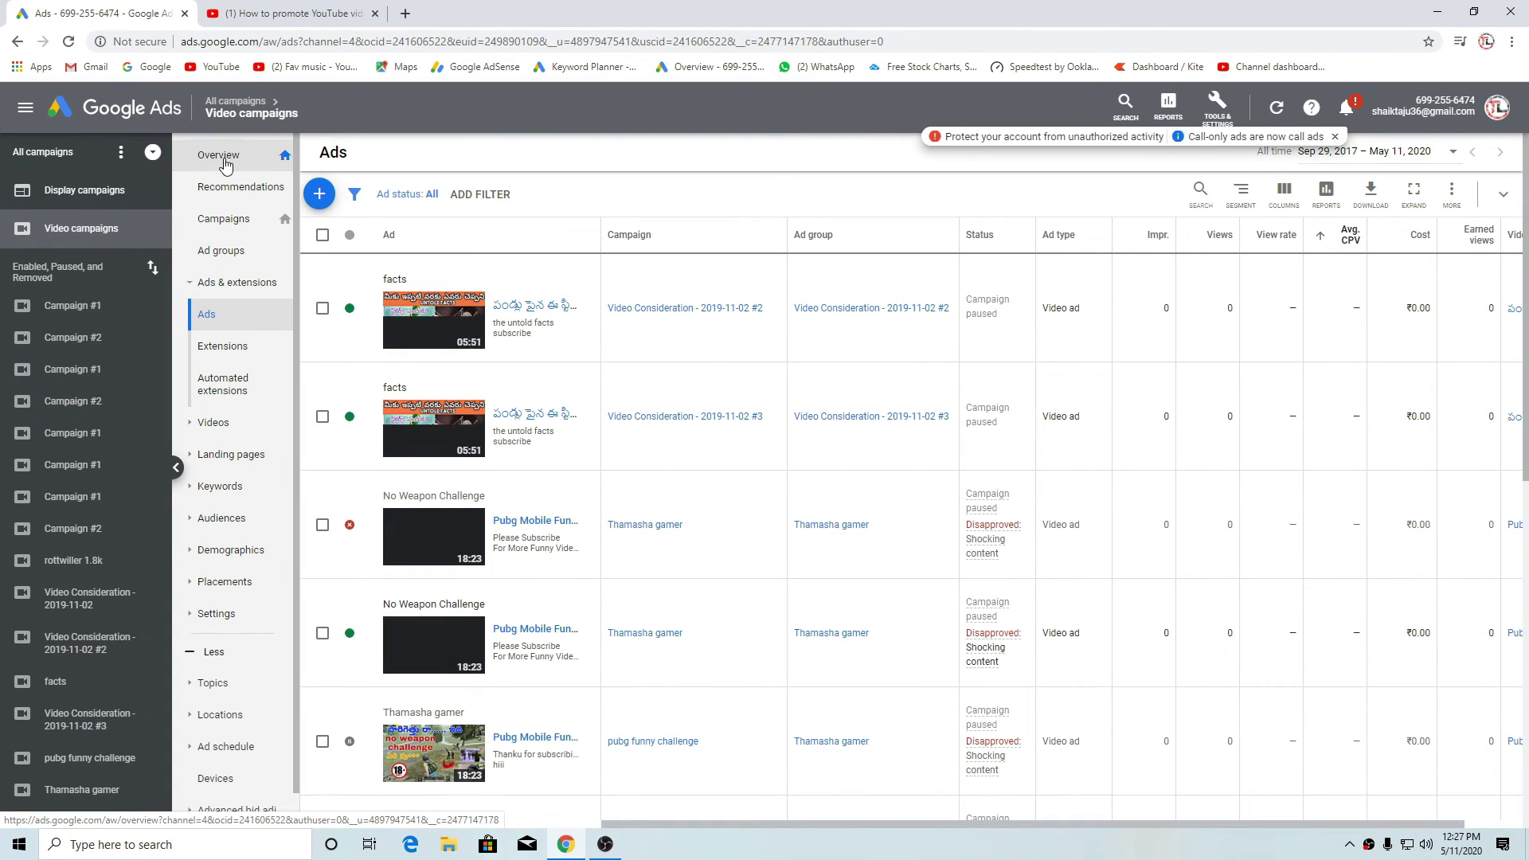
pyautogui.click(214, 156)
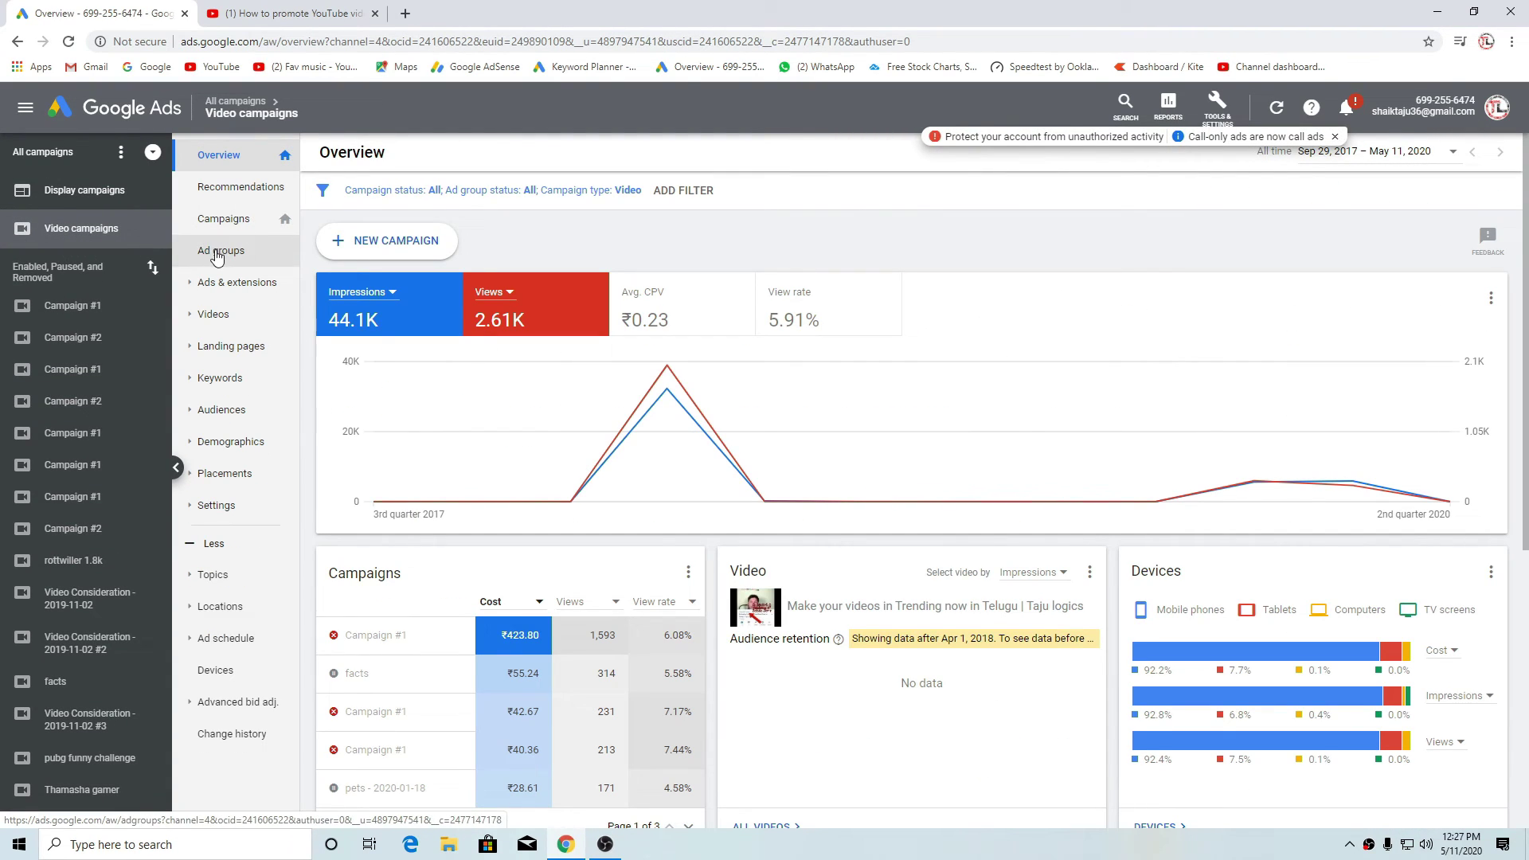
pyautogui.click(224, 249)
# Dismiss the ad group name editor and open the "google ads" campaign from the ad group list
pyautogui.click(439, 267)
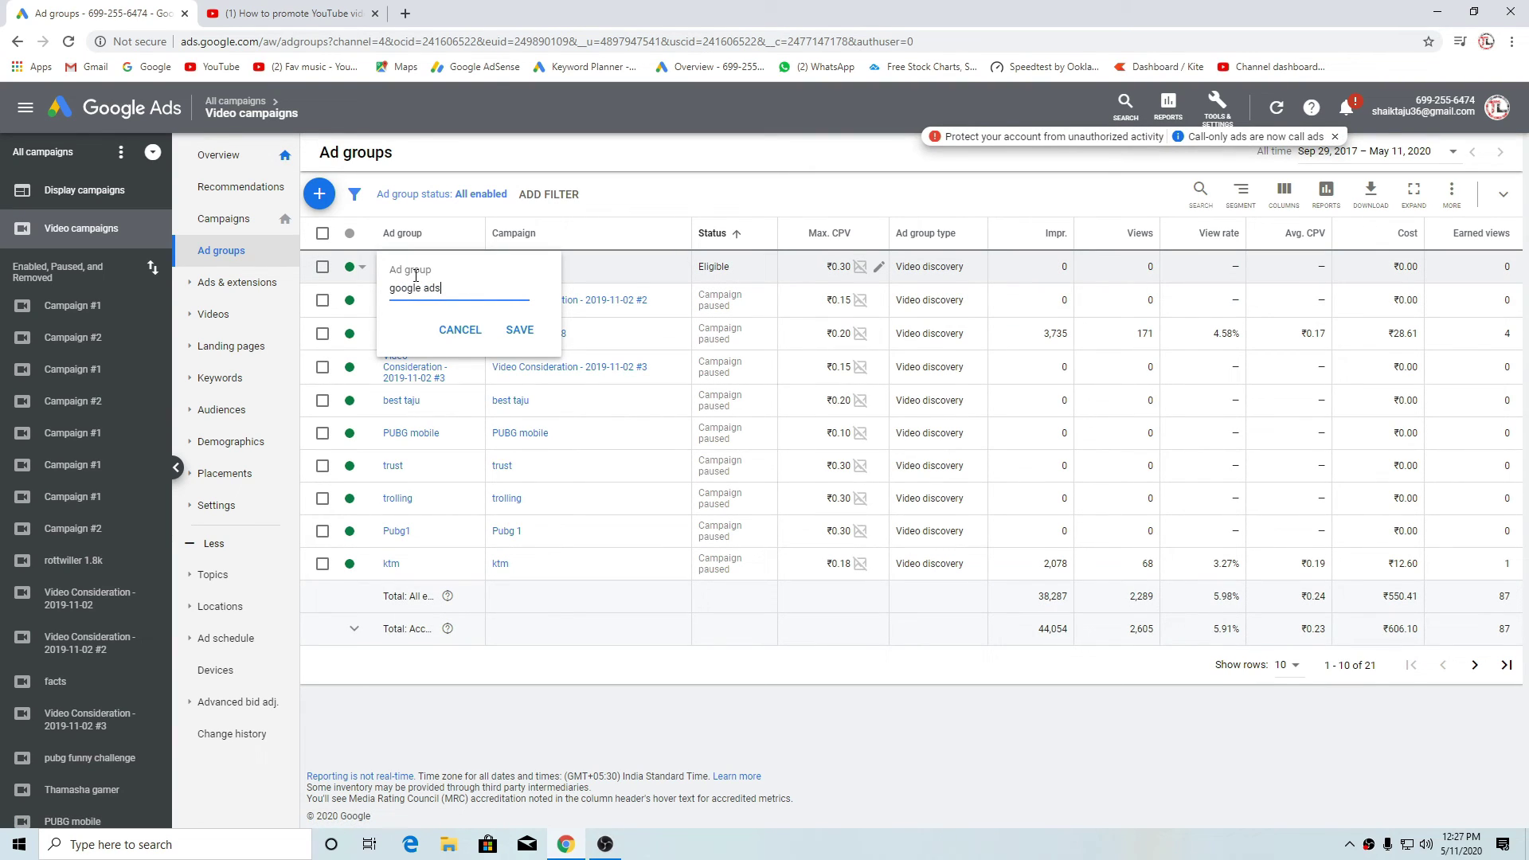
pyautogui.click(470, 333)
pyautogui.click(460, 268)
pyautogui.click(552, 267)
pyautogui.click(517, 268)
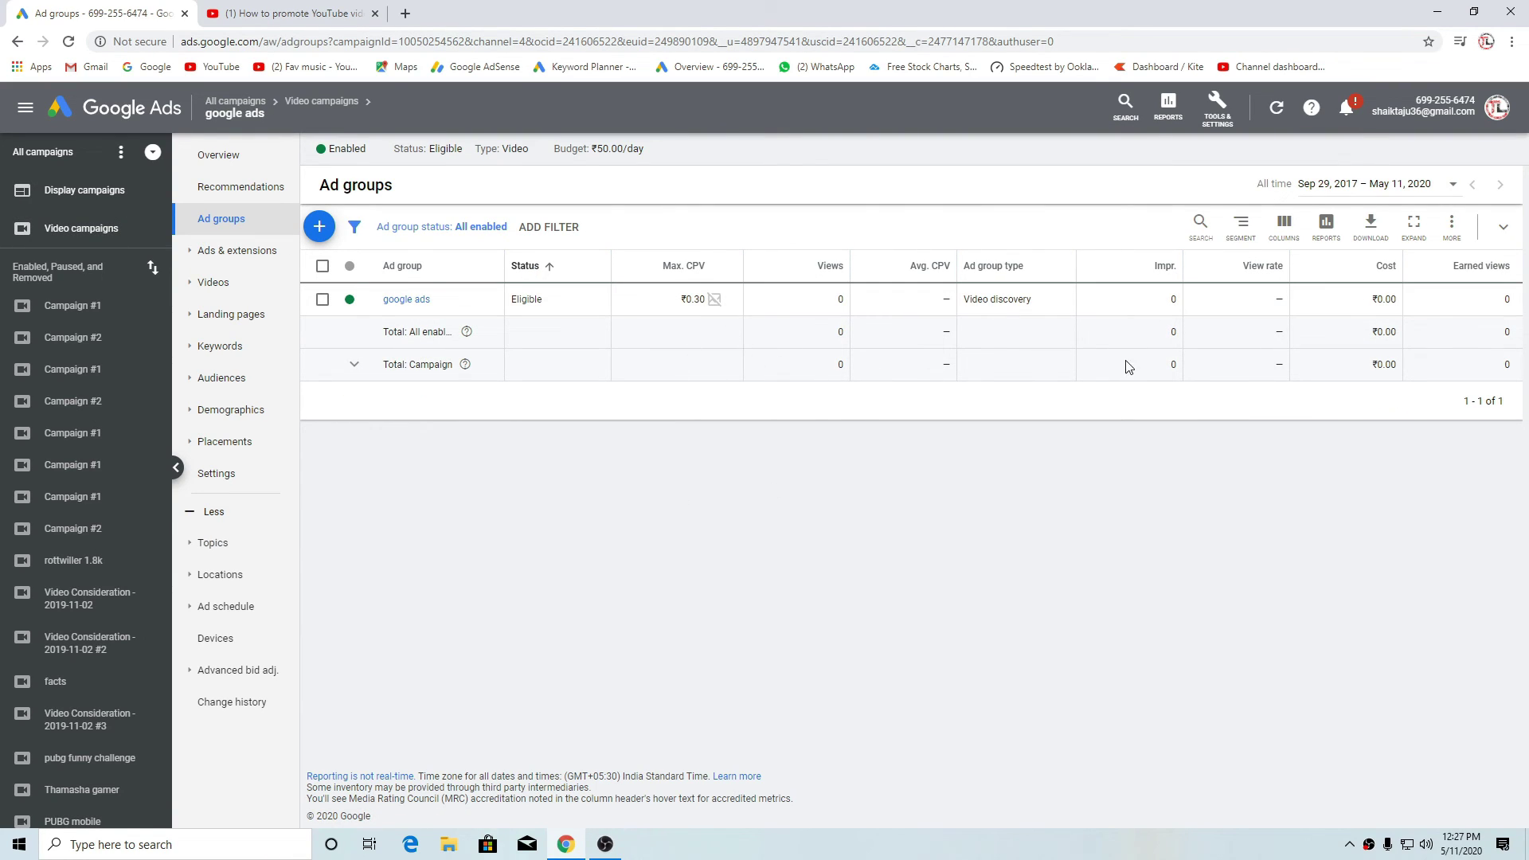
# Pause the "google ads" ad group in the campaign's ad group list
pyautogui.doubleClick(1173, 301)
pyautogui.click(1382, 333)
pyautogui.click(324, 303)
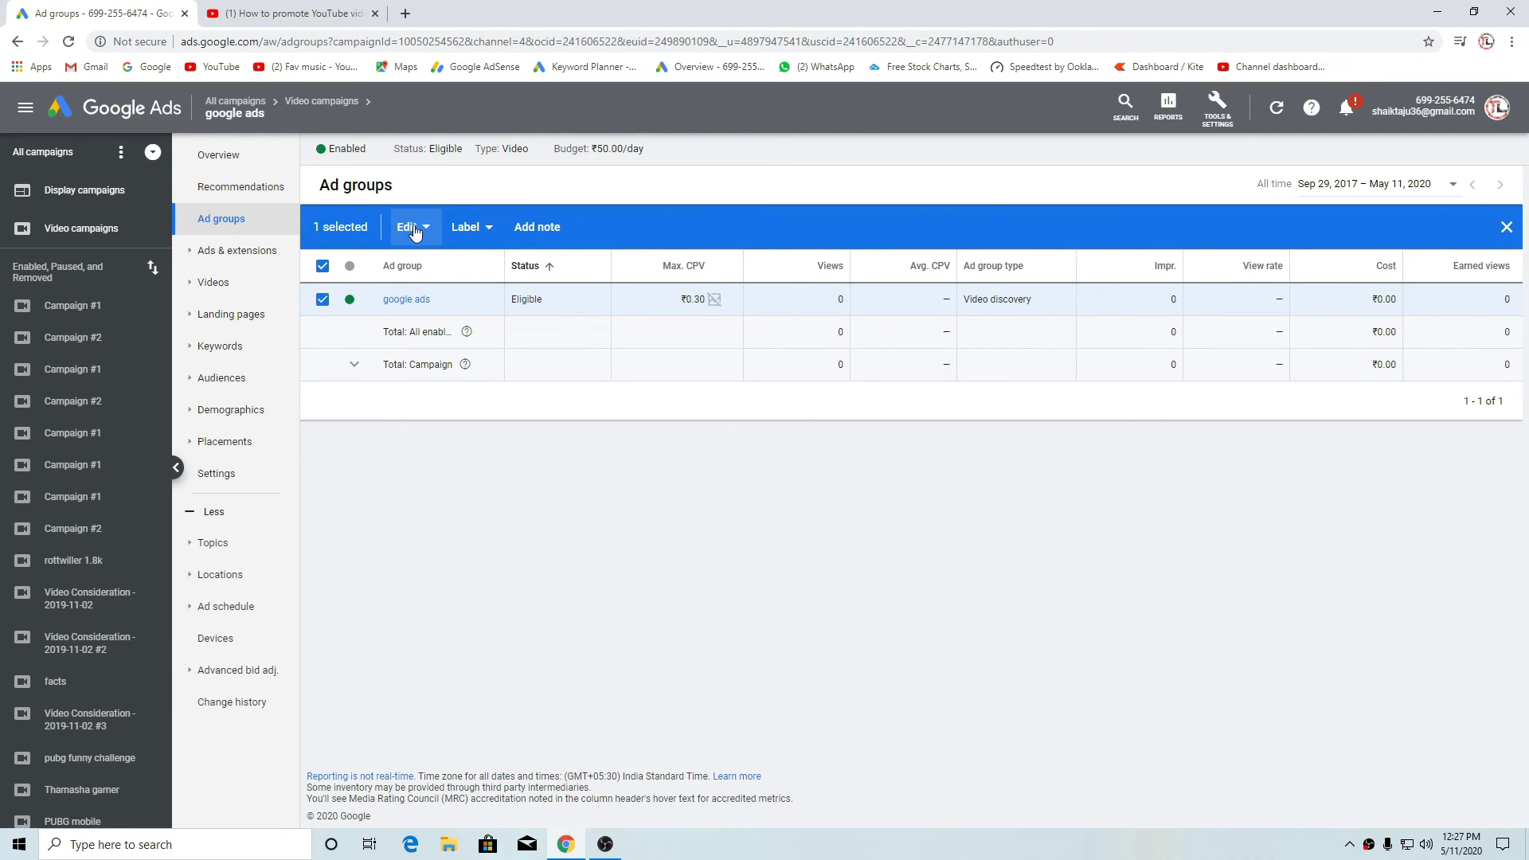
pyautogui.click(323, 301)
pyautogui.click(323, 302)
pyautogui.click(423, 229)
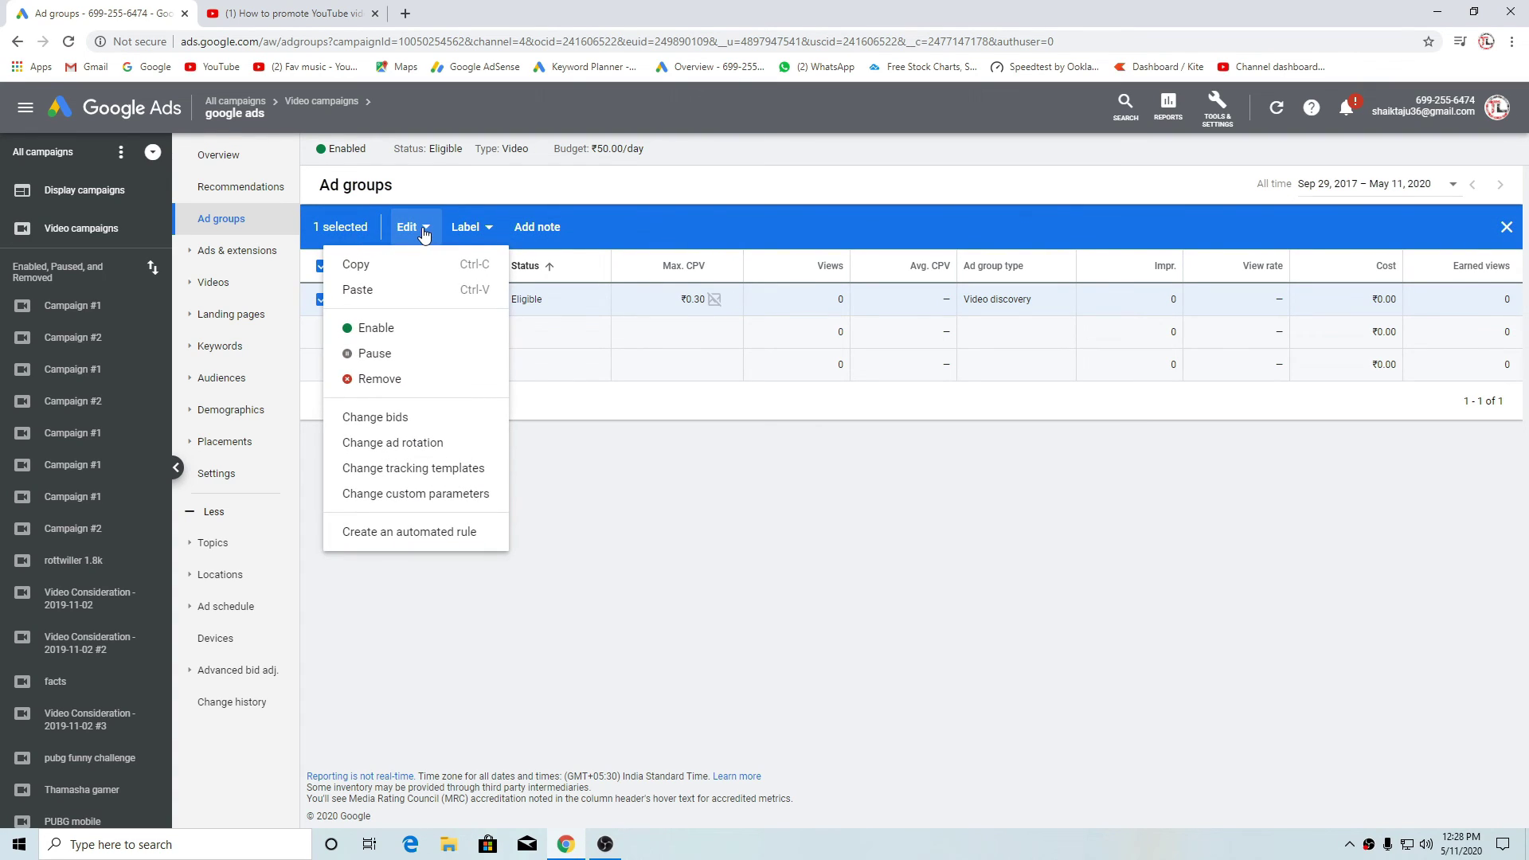
pyautogui.click(385, 360)
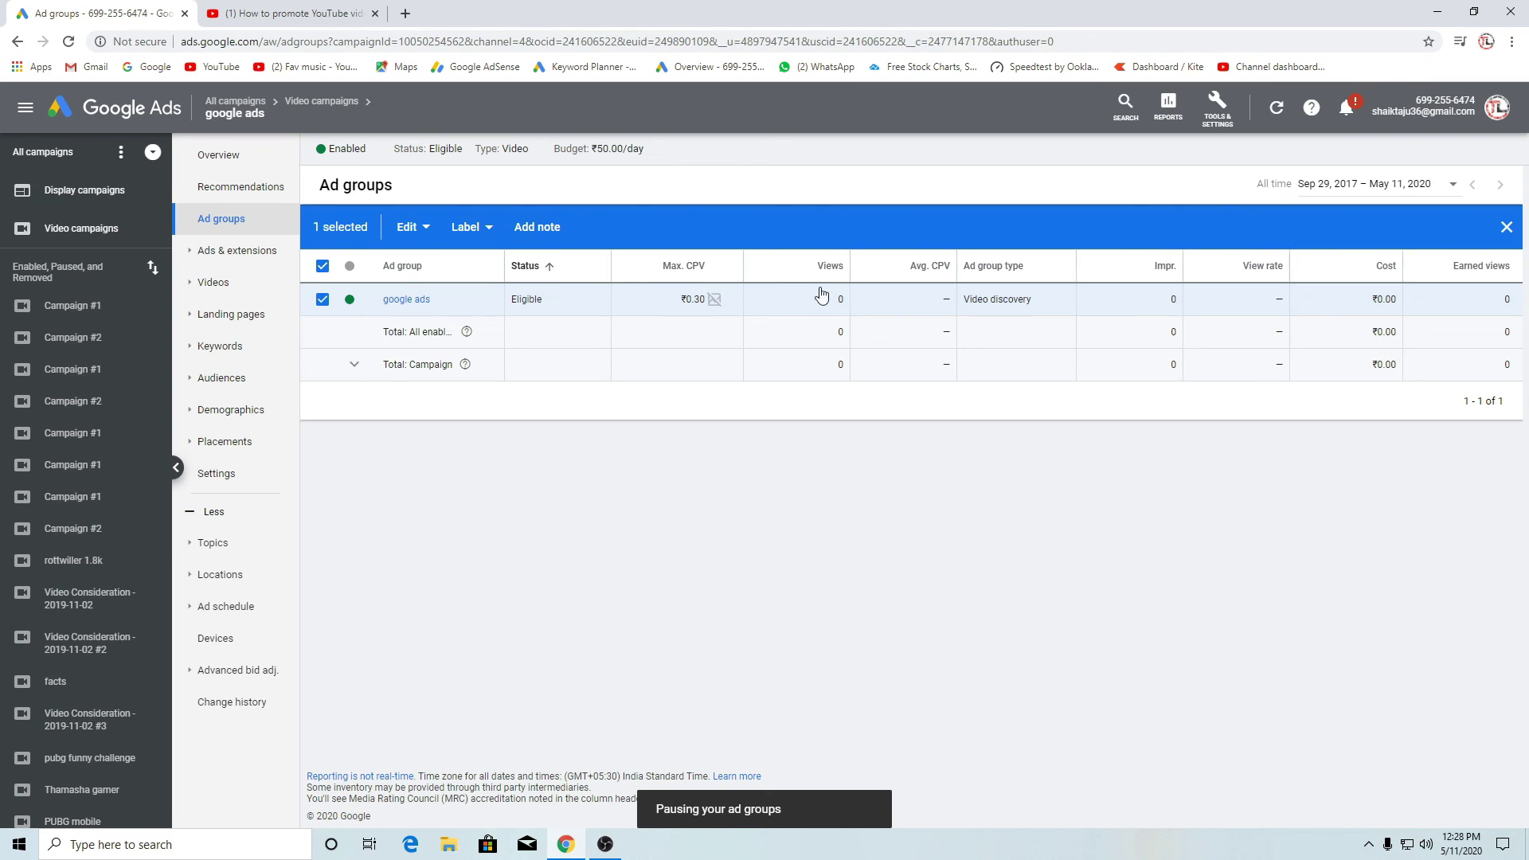
# Permanently remove the selected "google ads" ad group and accept the removal
pyautogui.click(424, 237)
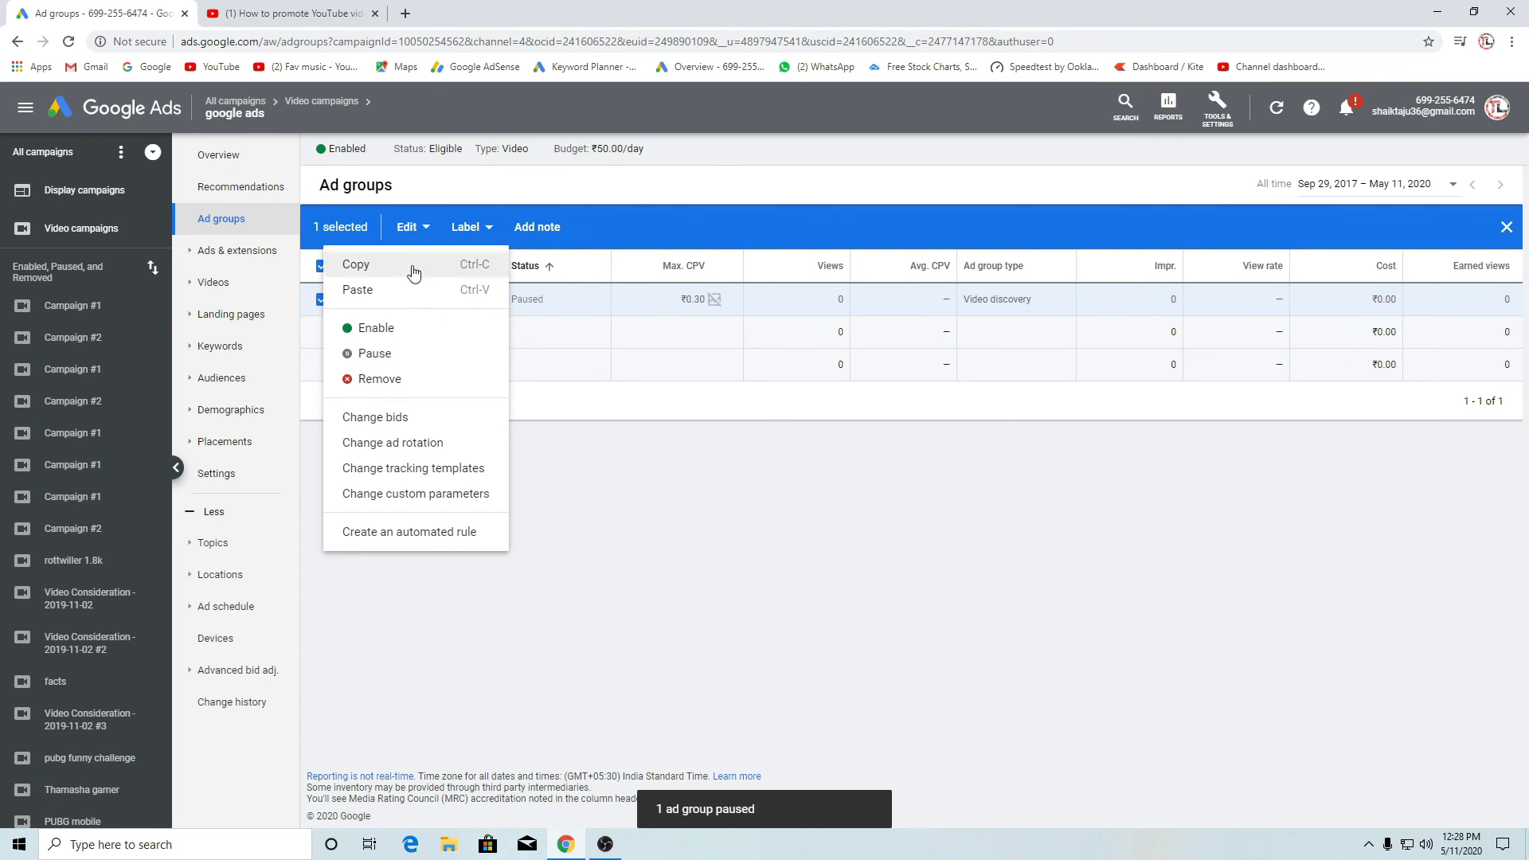
pyautogui.click(390, 380)
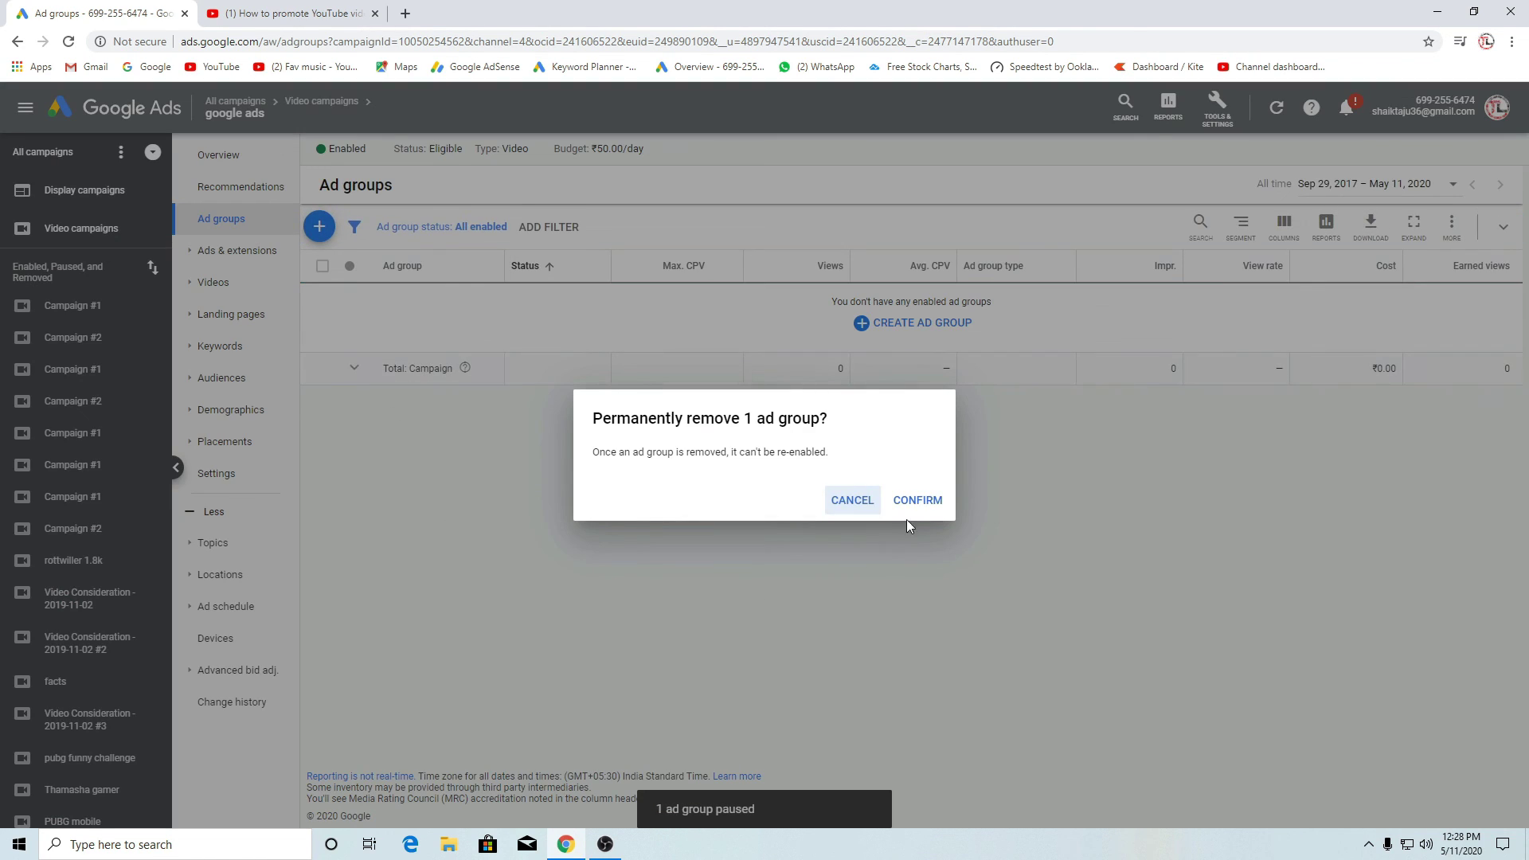
pyautogui.click(917, 499)
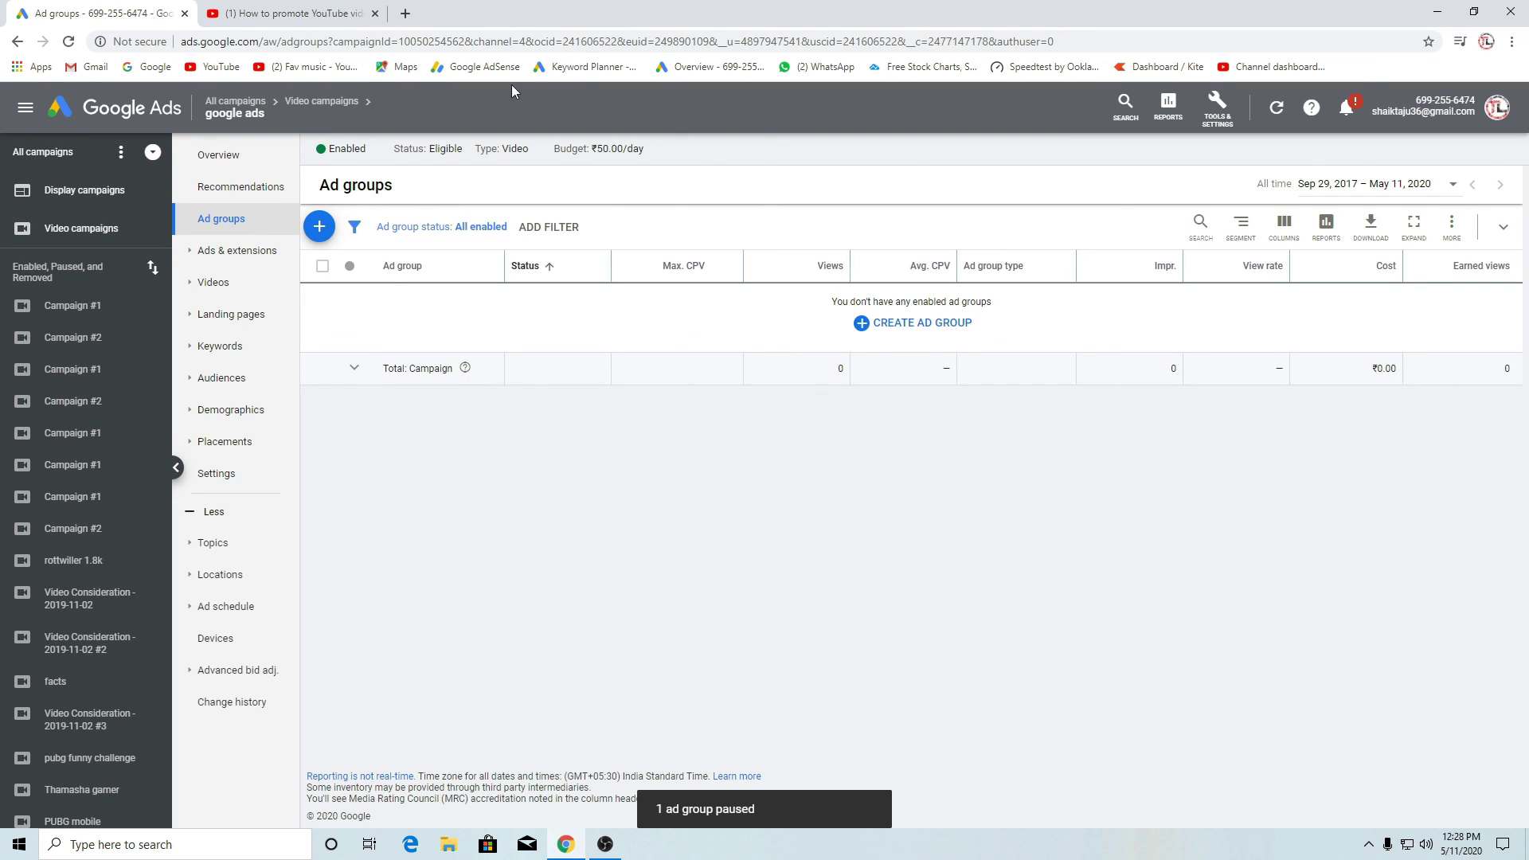
# Look through the list of campaigns and minimize the browser window to return to the desktop
pyautogui.scroll(-5, 118, 766)
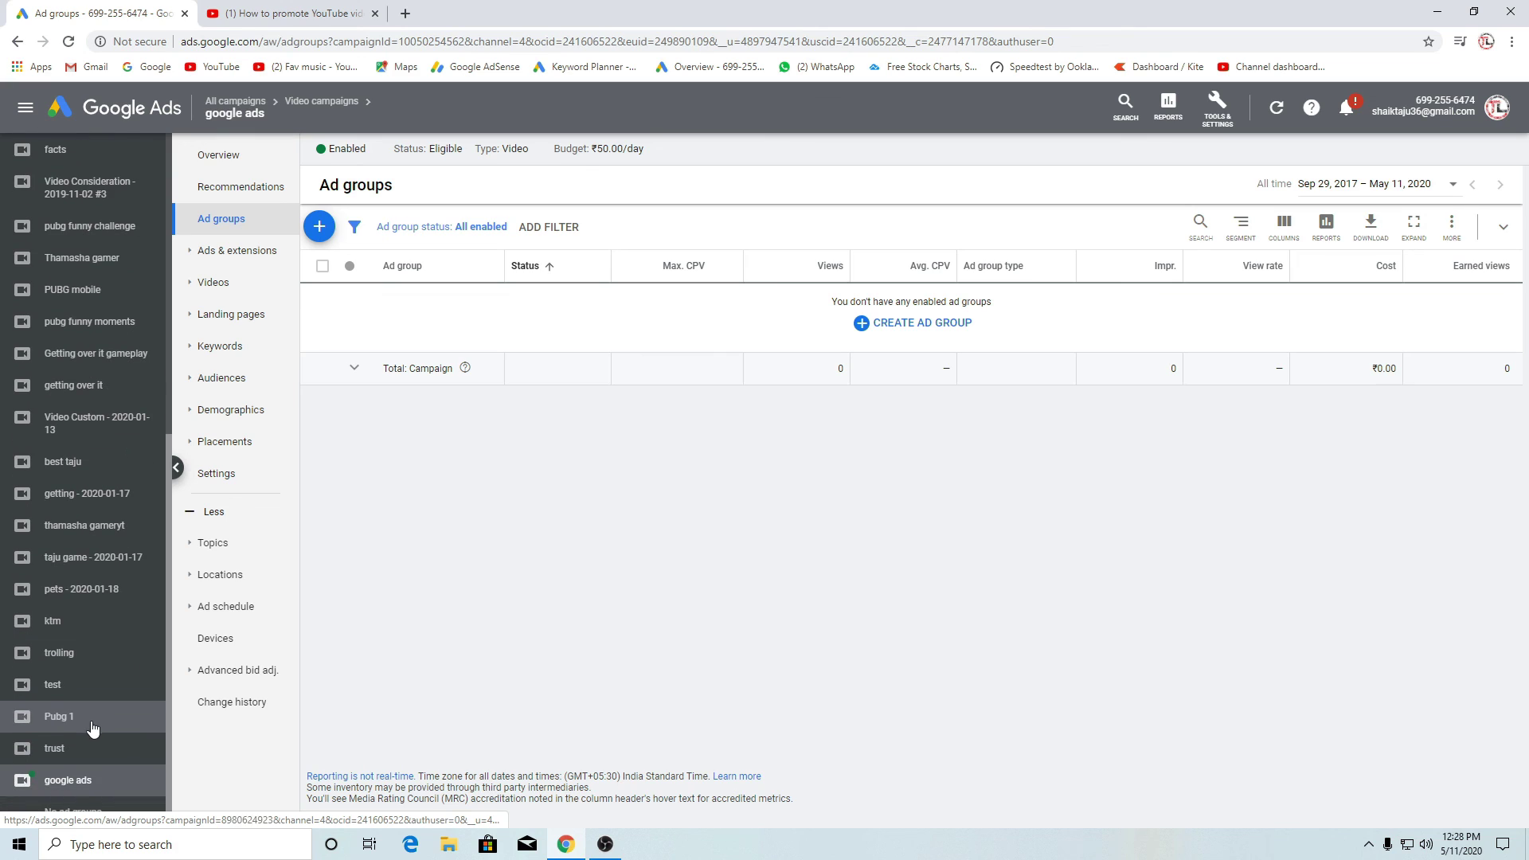
pyautogui.scroll(-1, 84, 777)
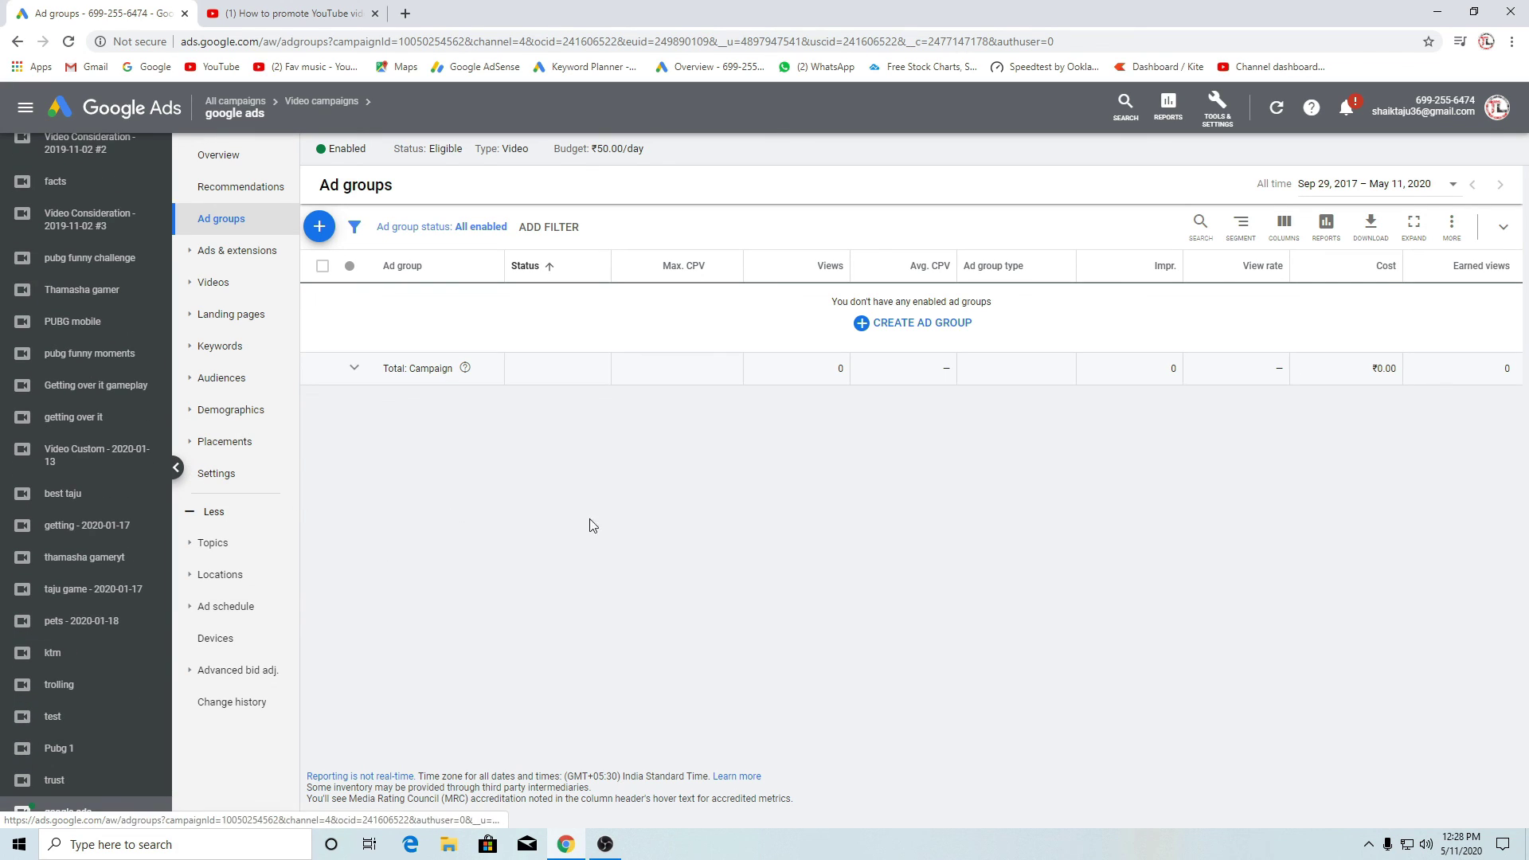
pyautogui.click(1438, 11)
pyautogui.rightClick(568, 236)
pyautogui.click(617, 281)
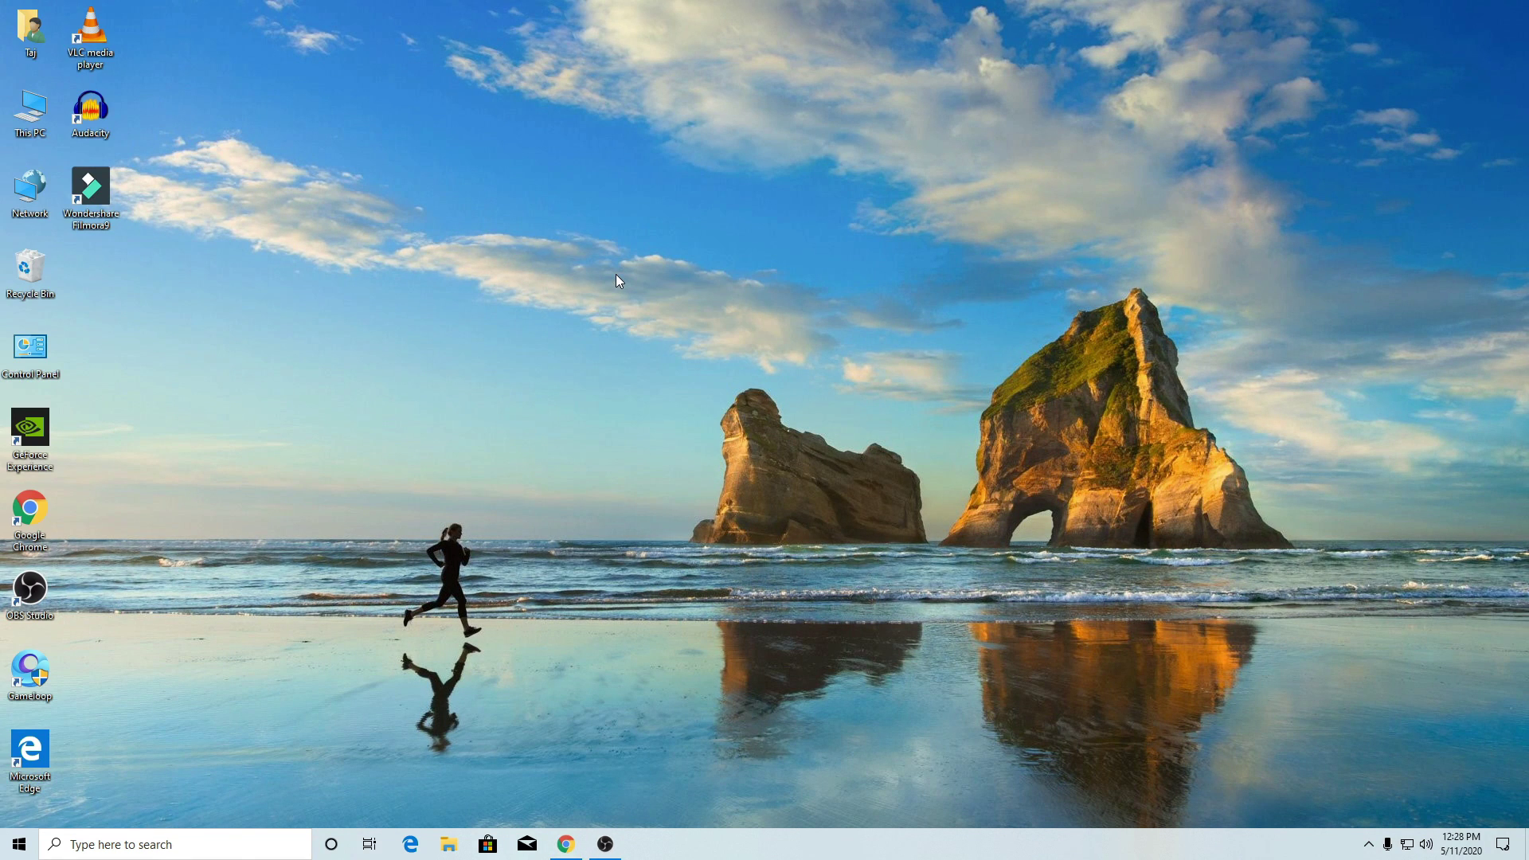